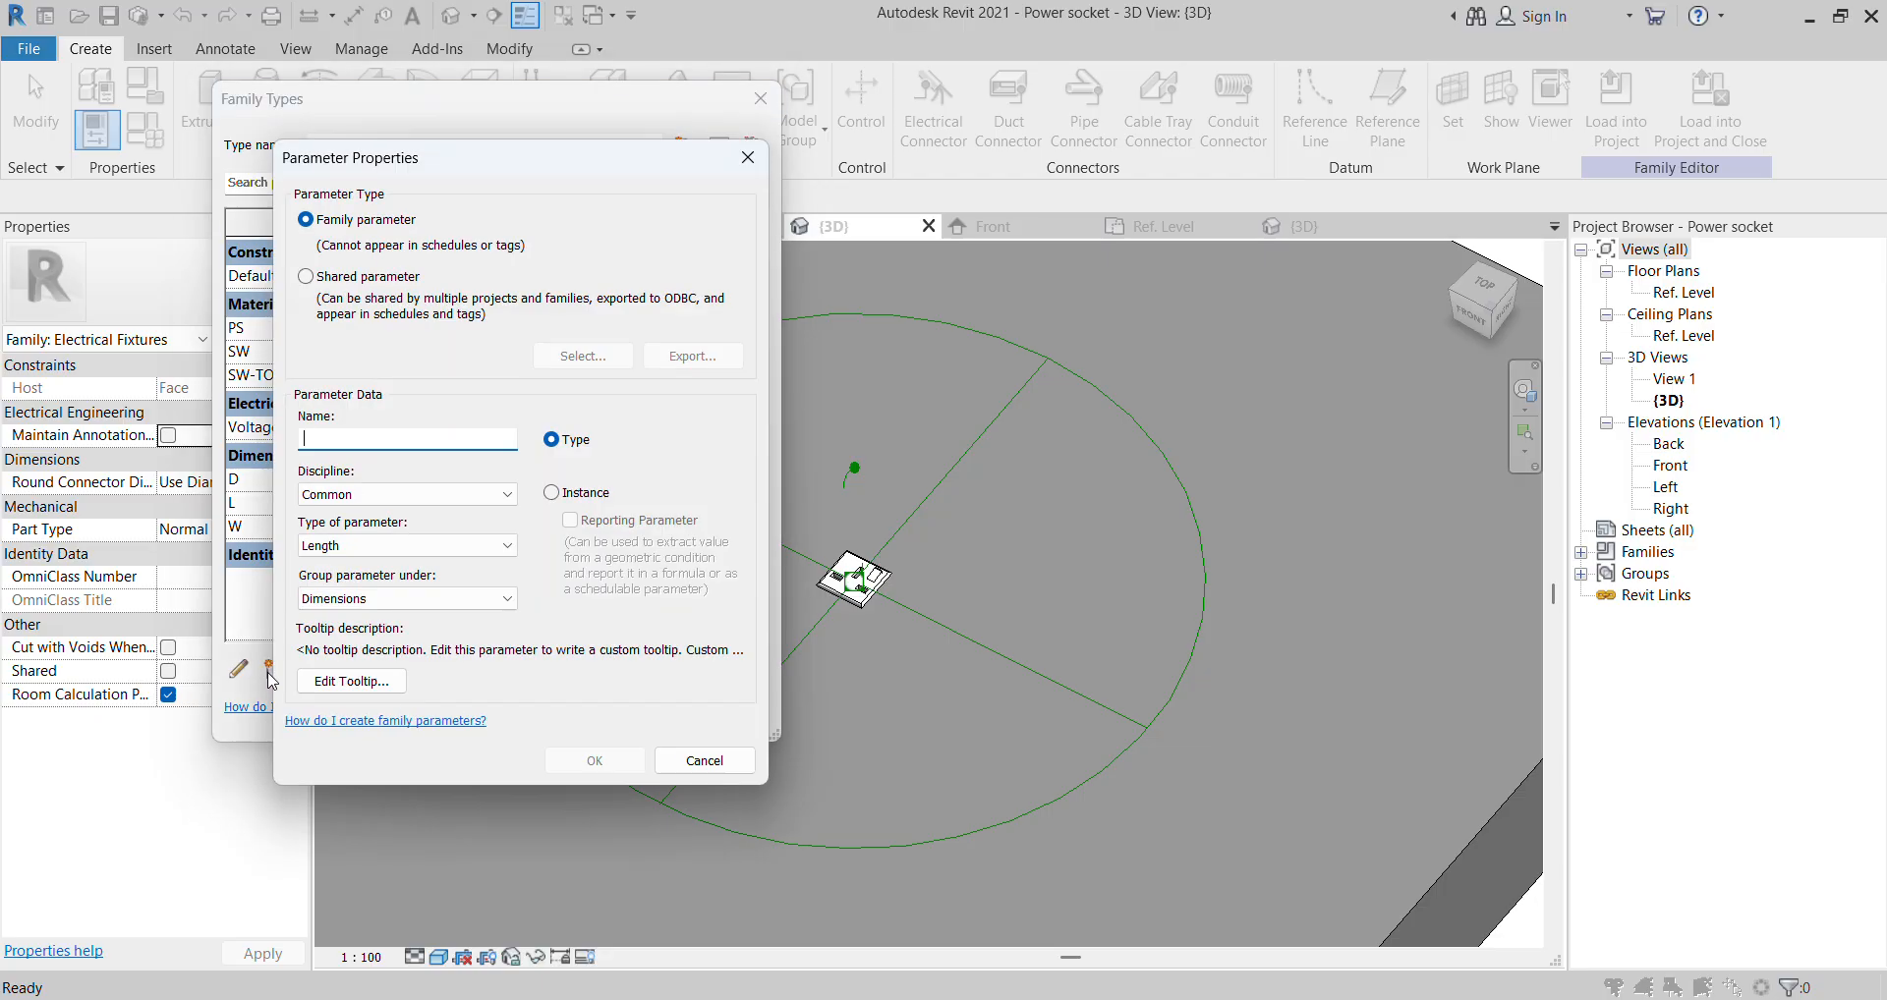
Check the reference slide in PowerPoint and define the new family parameter with Electrical discipline and Load Classification type.
{"action": "mouse_move", "coordinate": [1246, 983]}
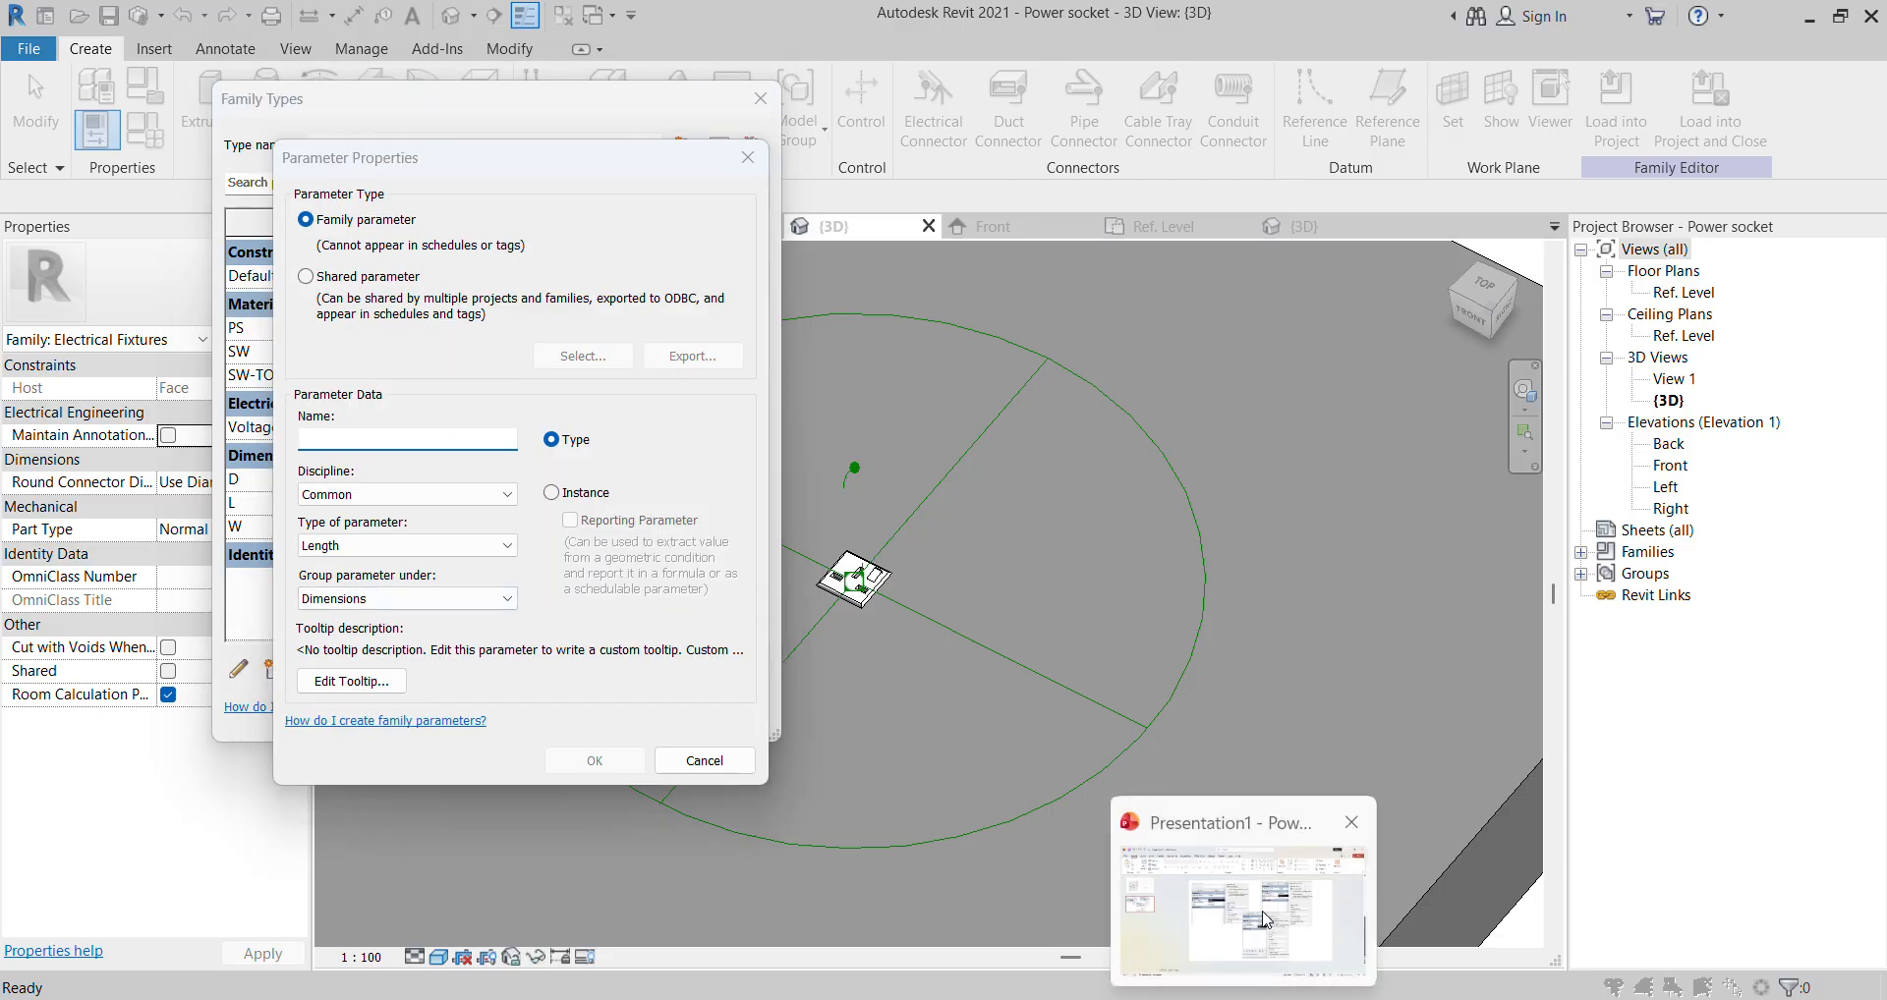
{"action": "left_click", "coordinate": [1277, 873]}
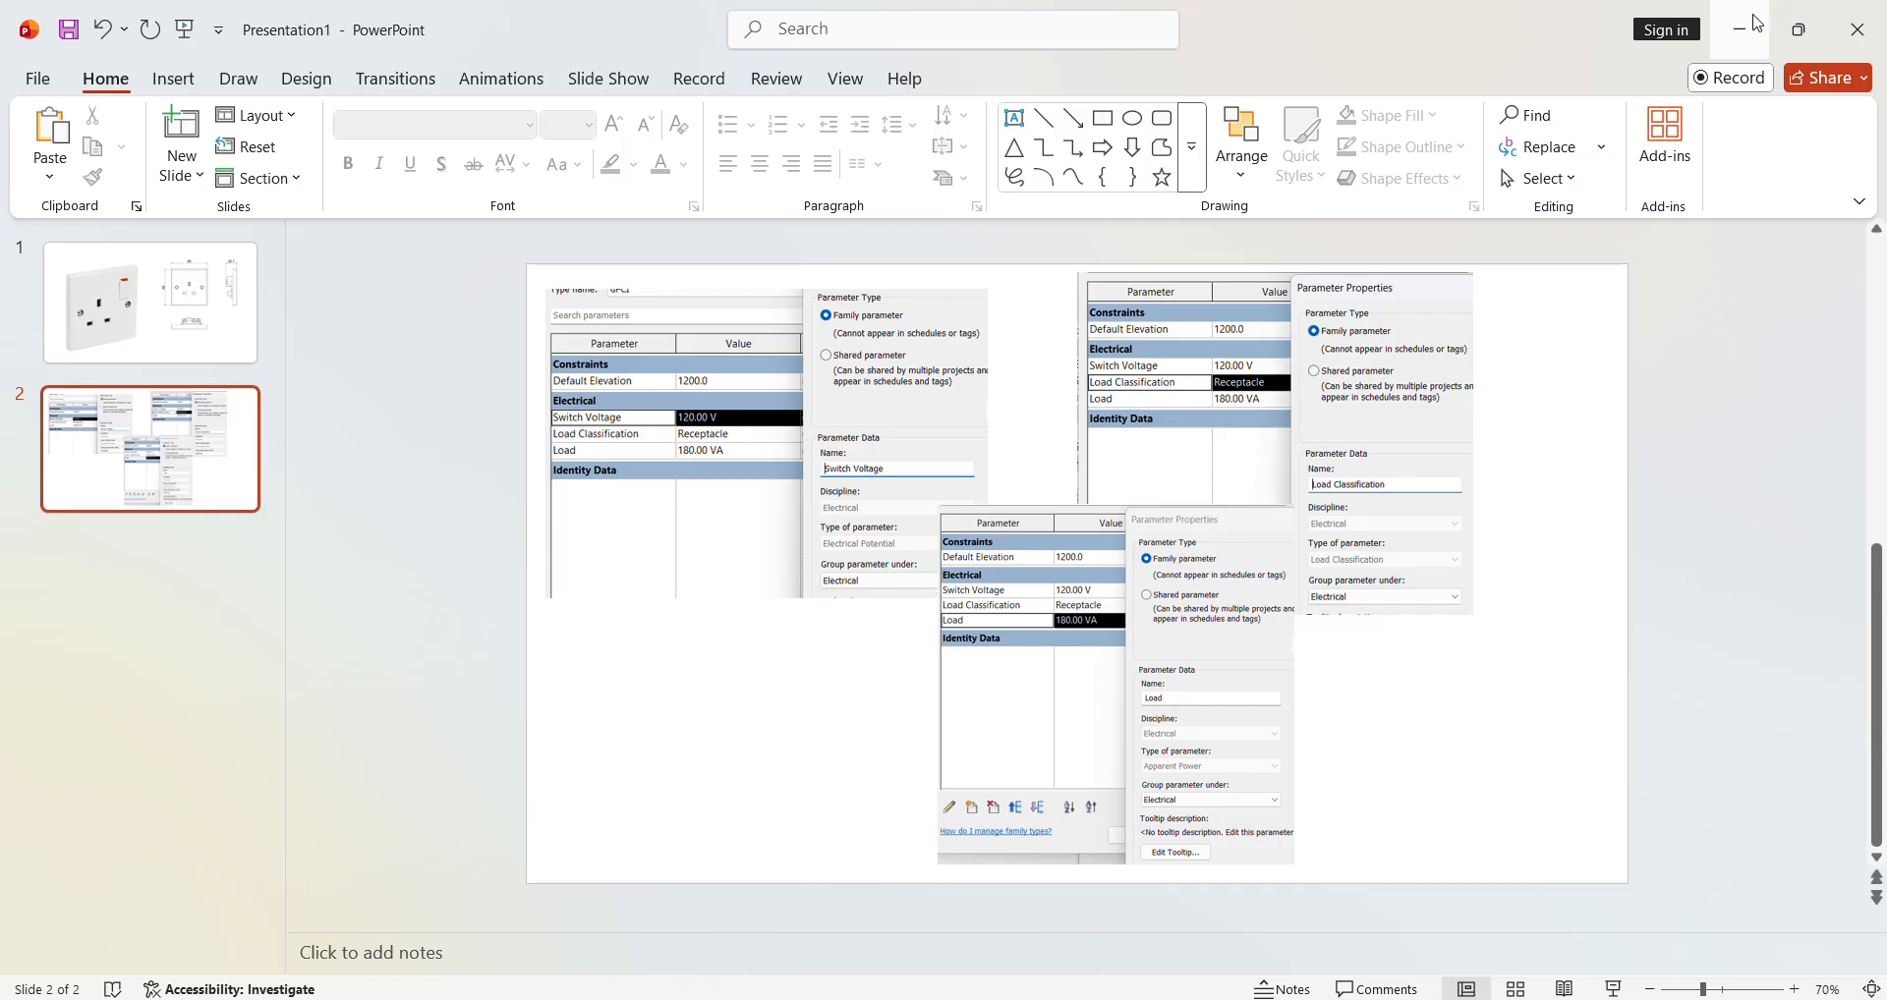
{"action": "left_click", "coordinate": [1759, 22]}
{"action": "type", "text": "Load"}
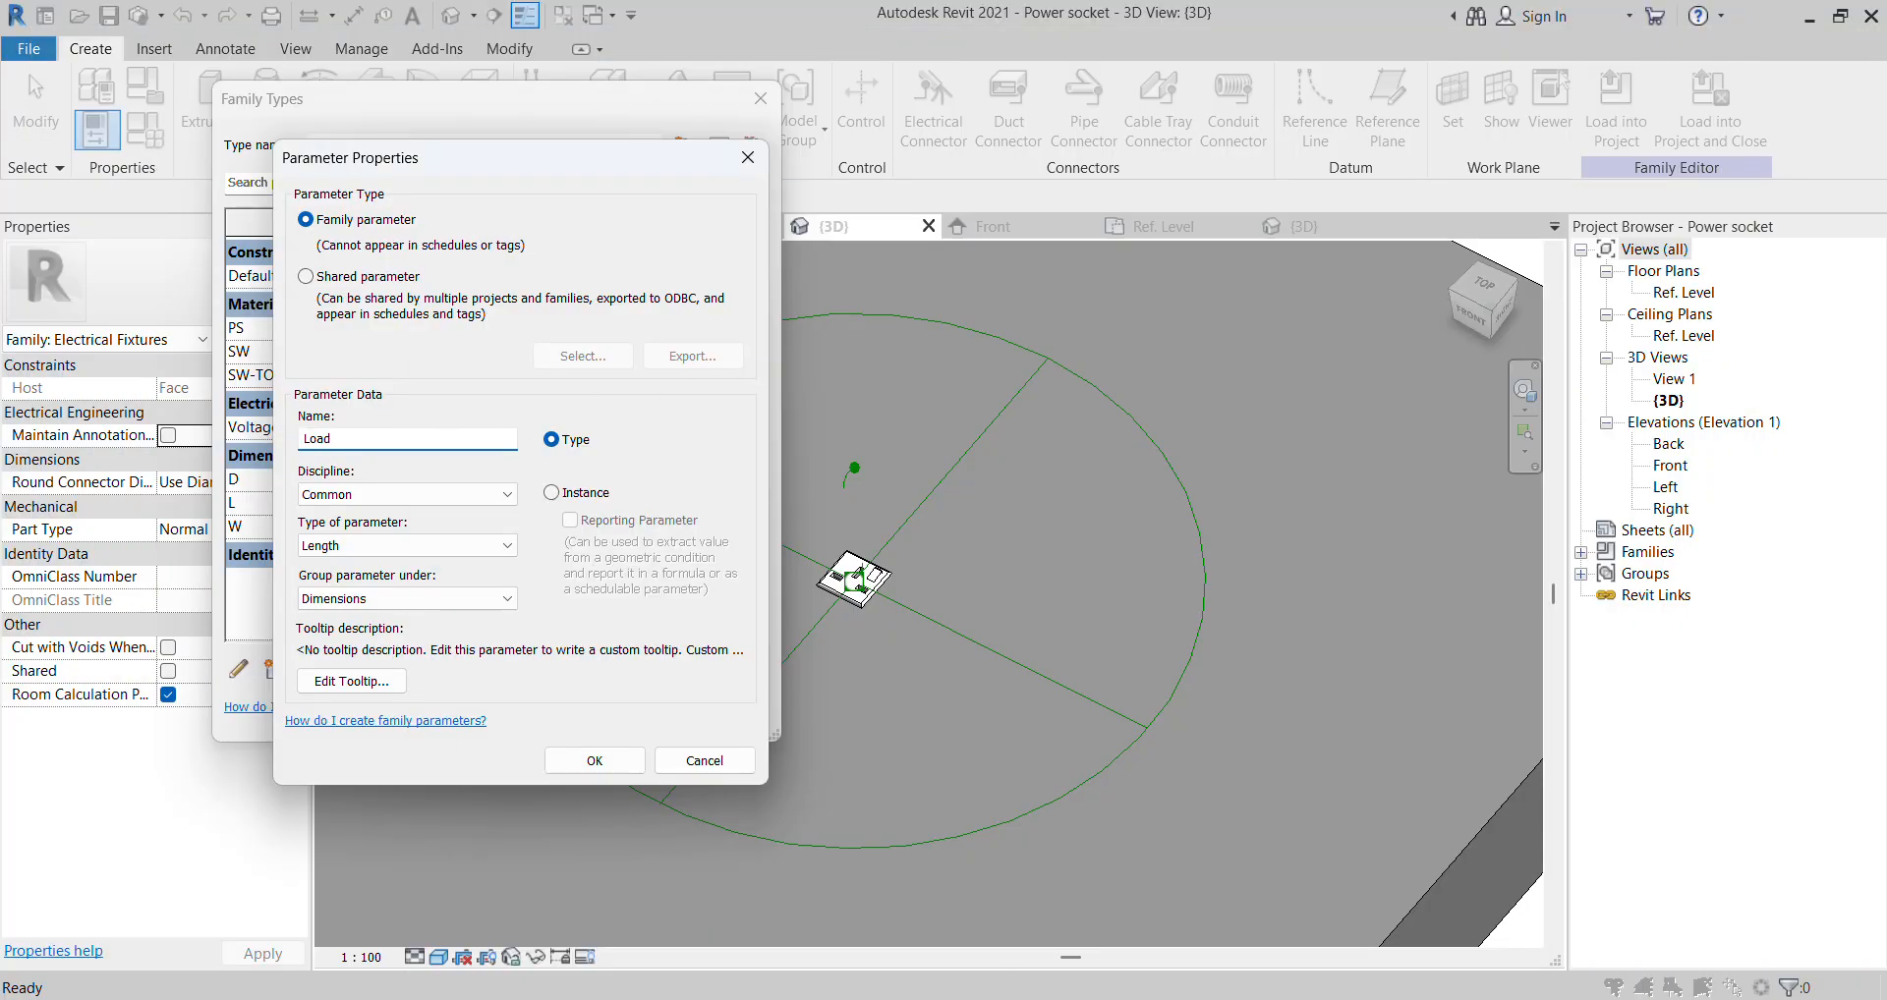
{"action": "left_click", "coordinate": [408, 494]}
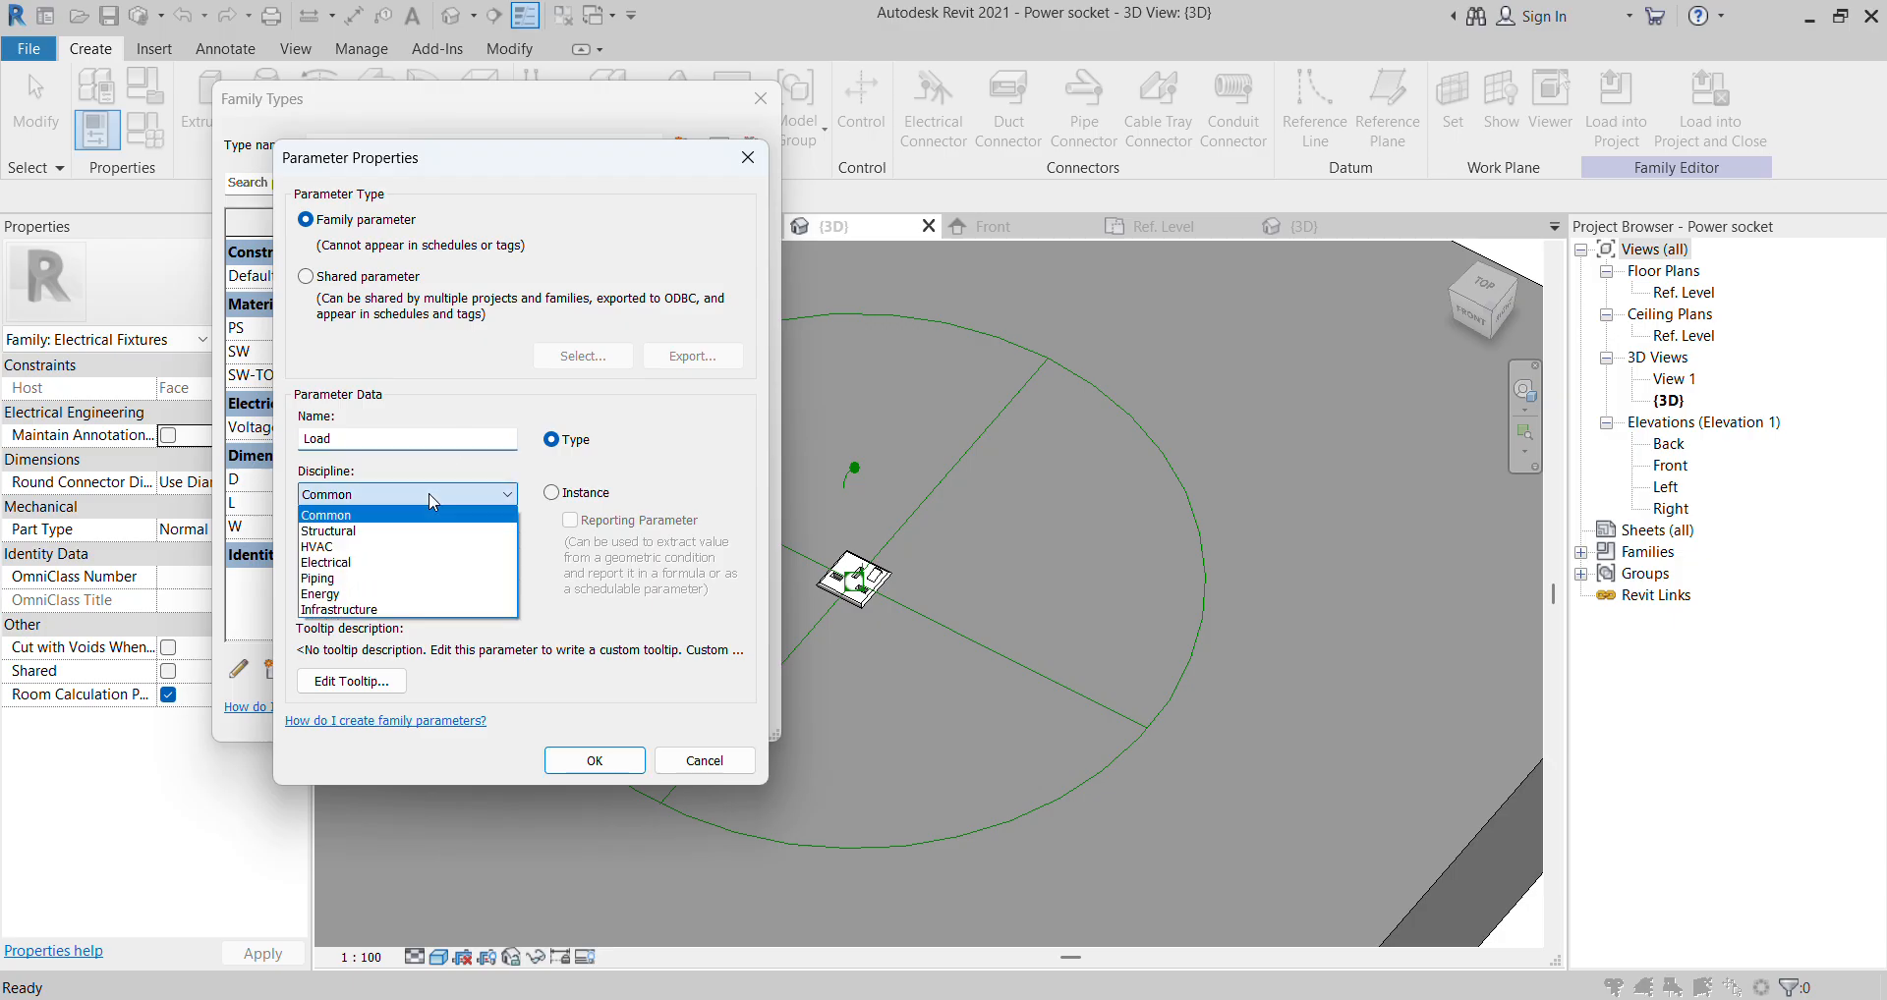
{"action": "left_click", "coordinate": [378, 568]}
{"action": "left_click", "coordinate": [408, 545]}
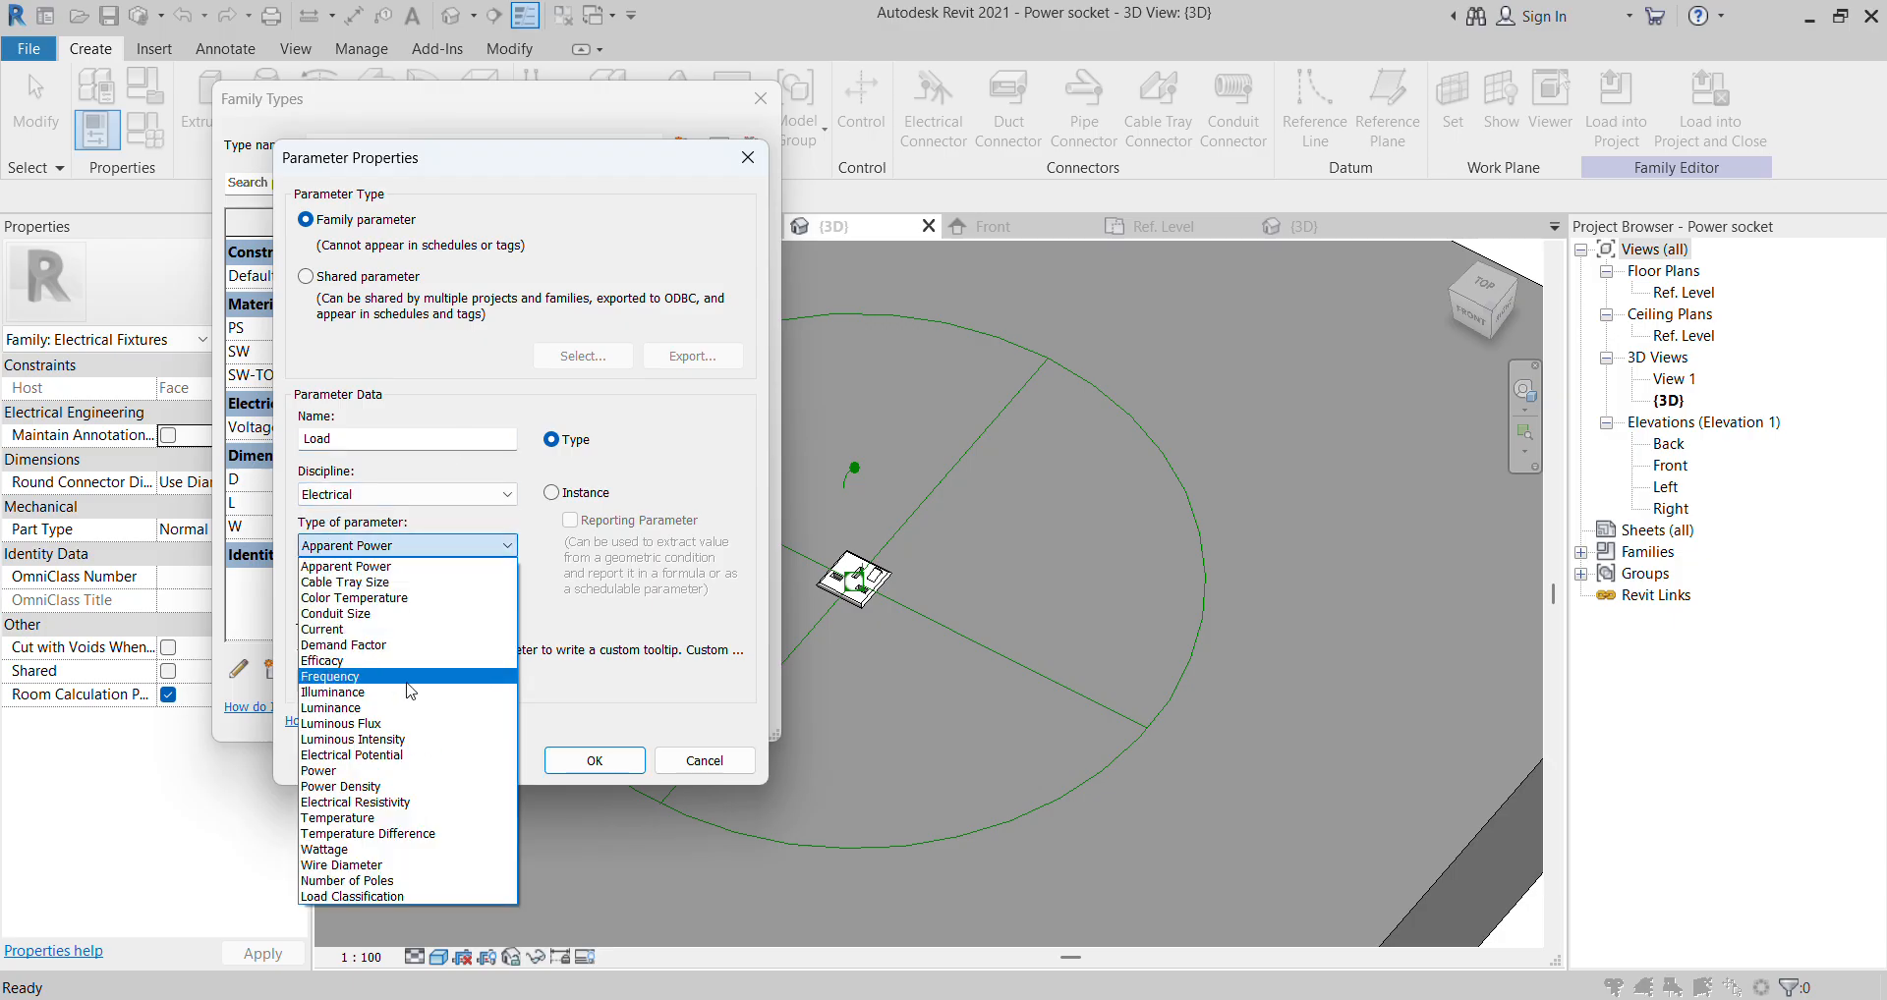
{"action": "left_click", "coordinate": [399, 897]}
Name the new parameter Load Classification, group it under Electrical, and add it to the family.
{"action": "left_click", "coordinate": [367, 442]}
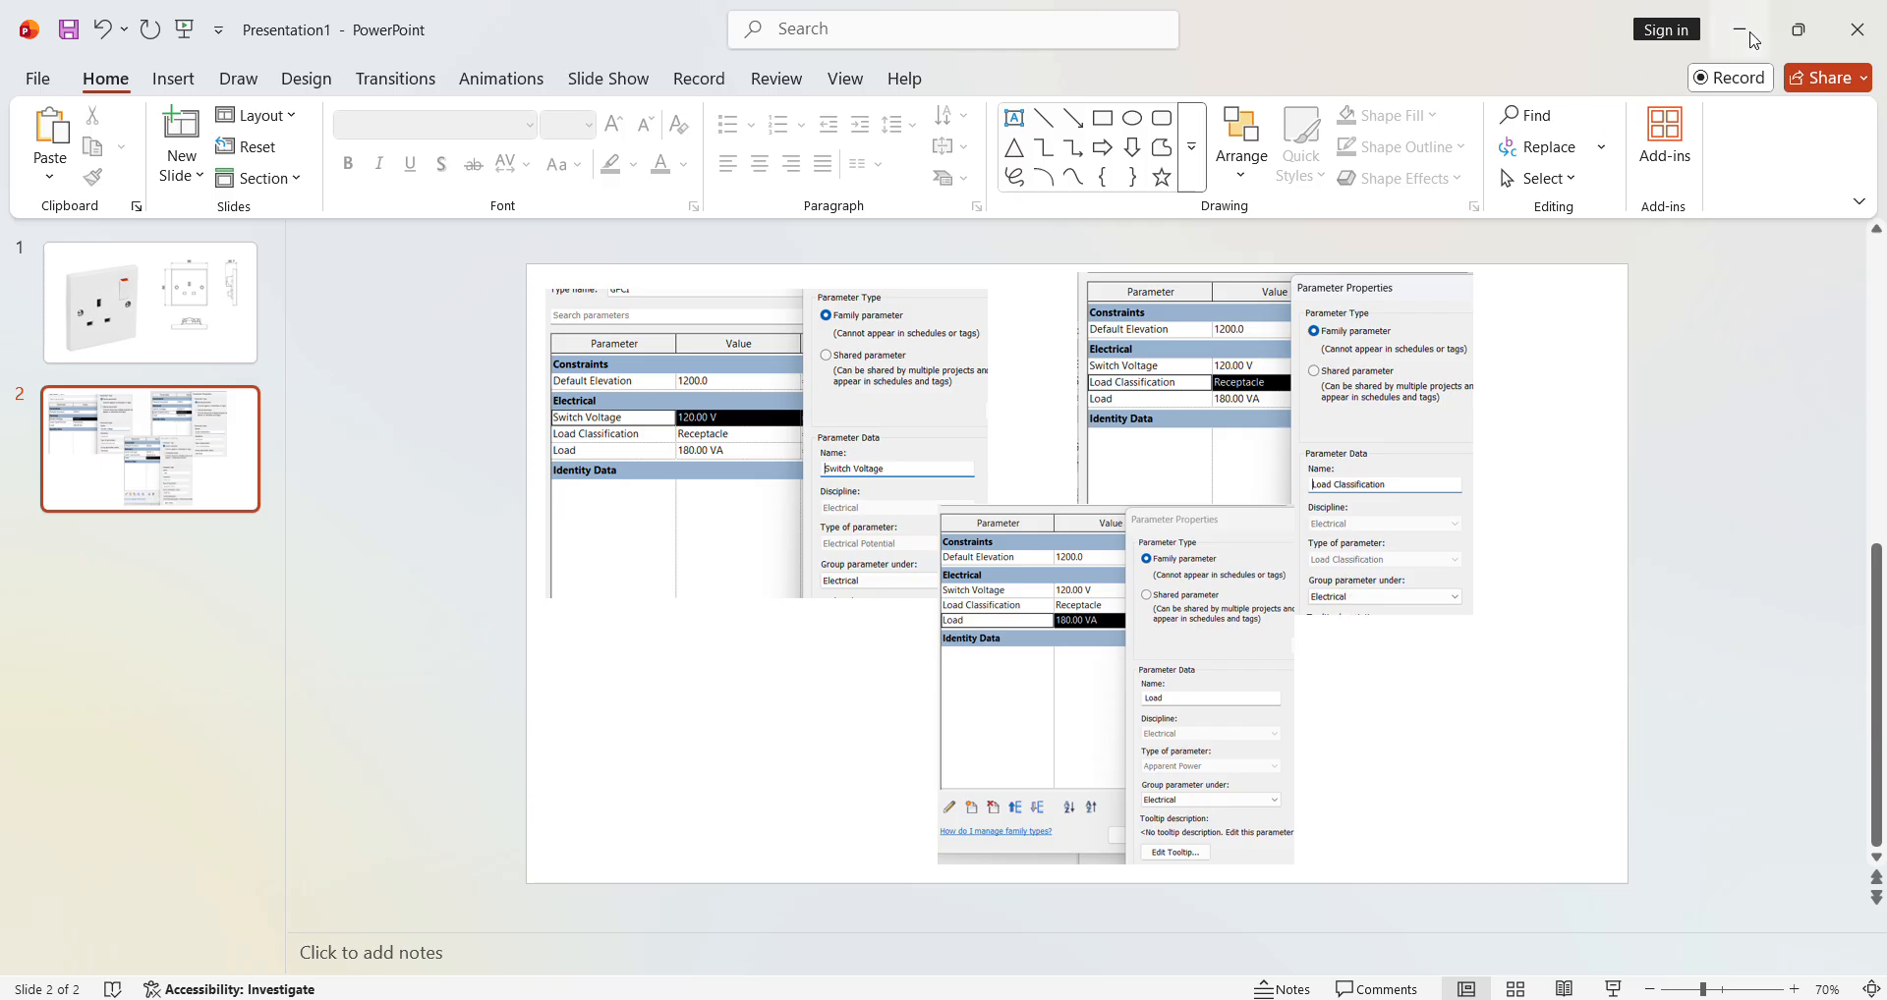
{"action": "left_click", "coordinate": [1742, 30]}
{"action": "left_click", "coordinate": [408, 599]}
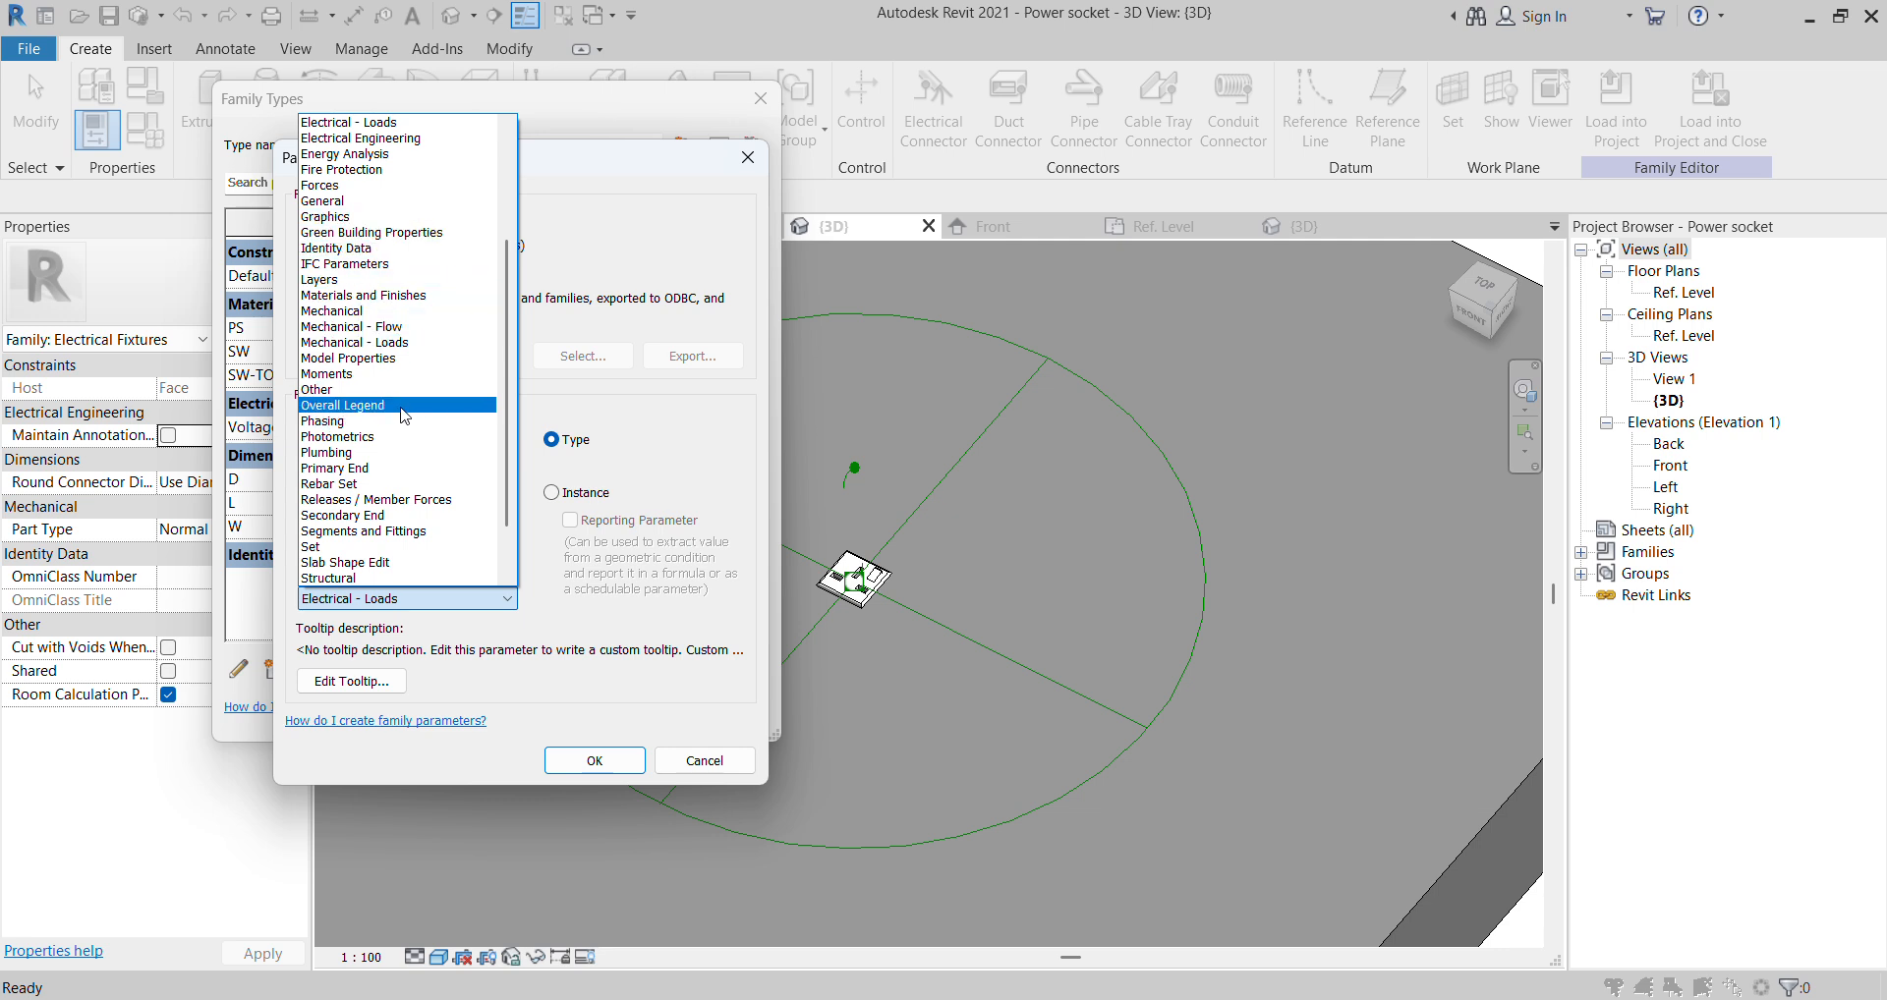
{"action": "scroll", "coordinate": [403, 339], "scroll_direction": "up", "scroll_amount": 5}
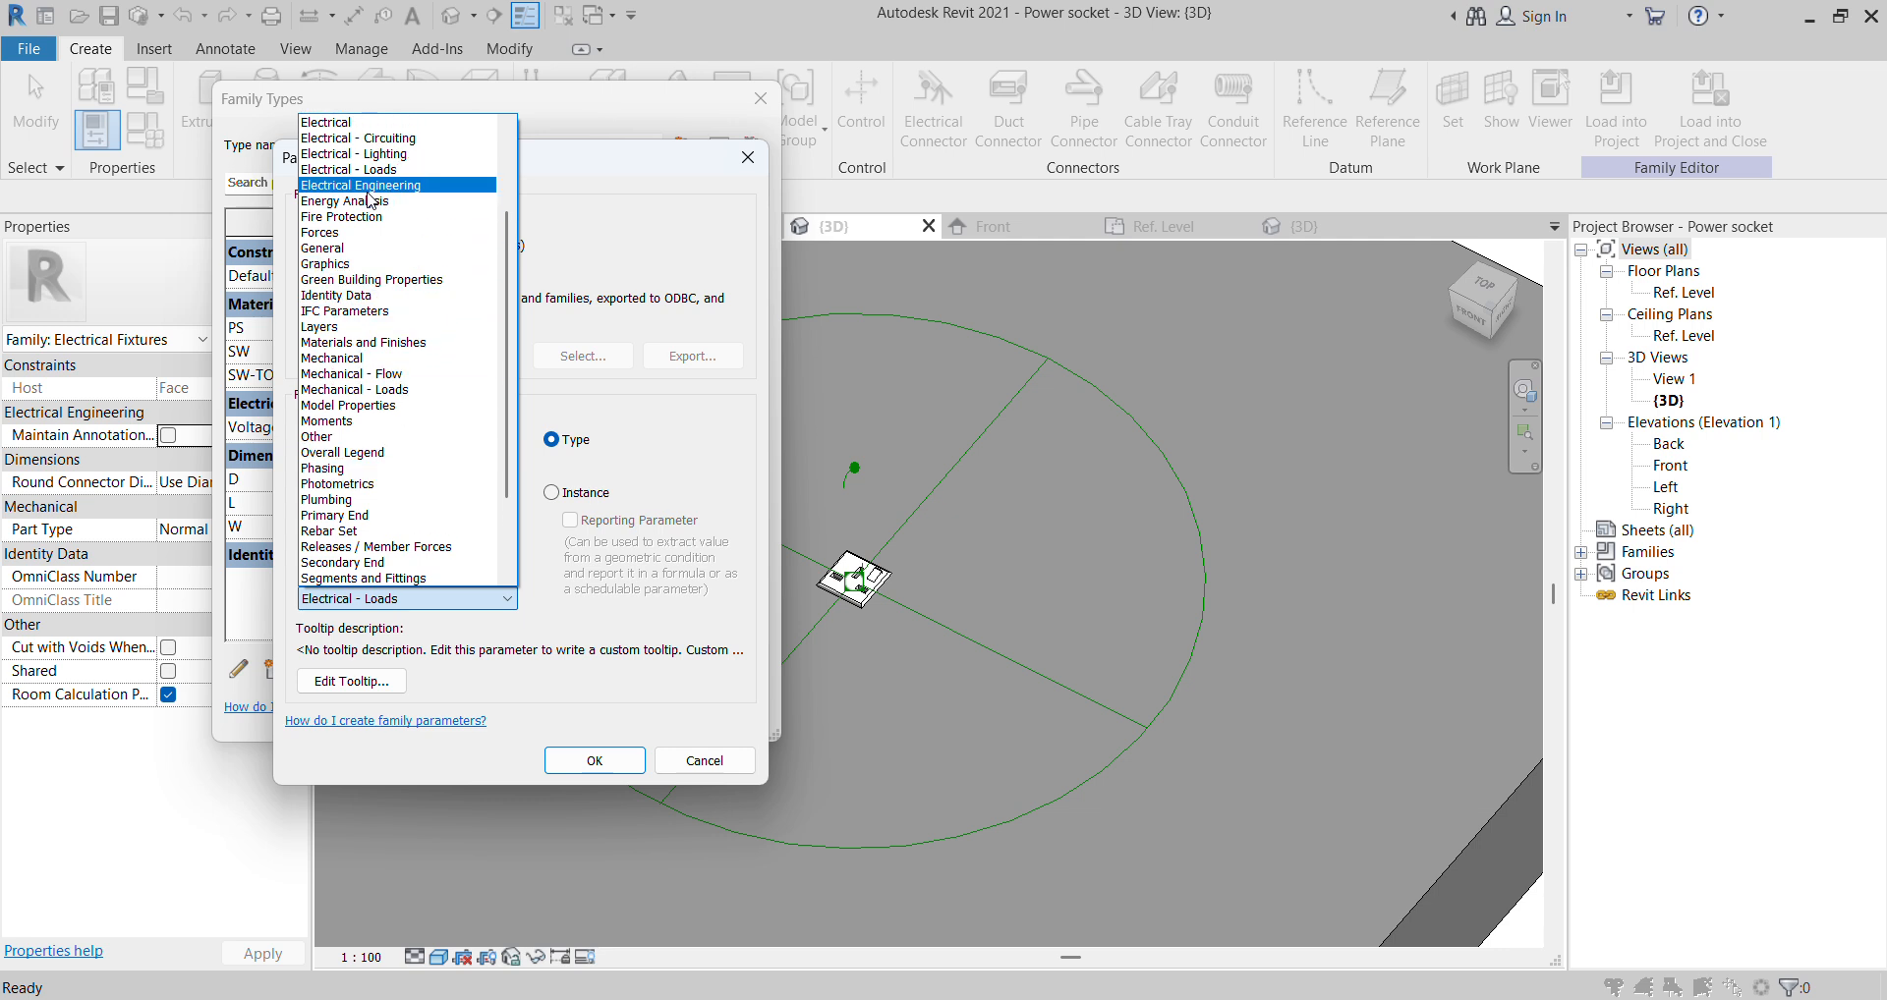
{"action": "left_click", "coordinate": [378, 128]}
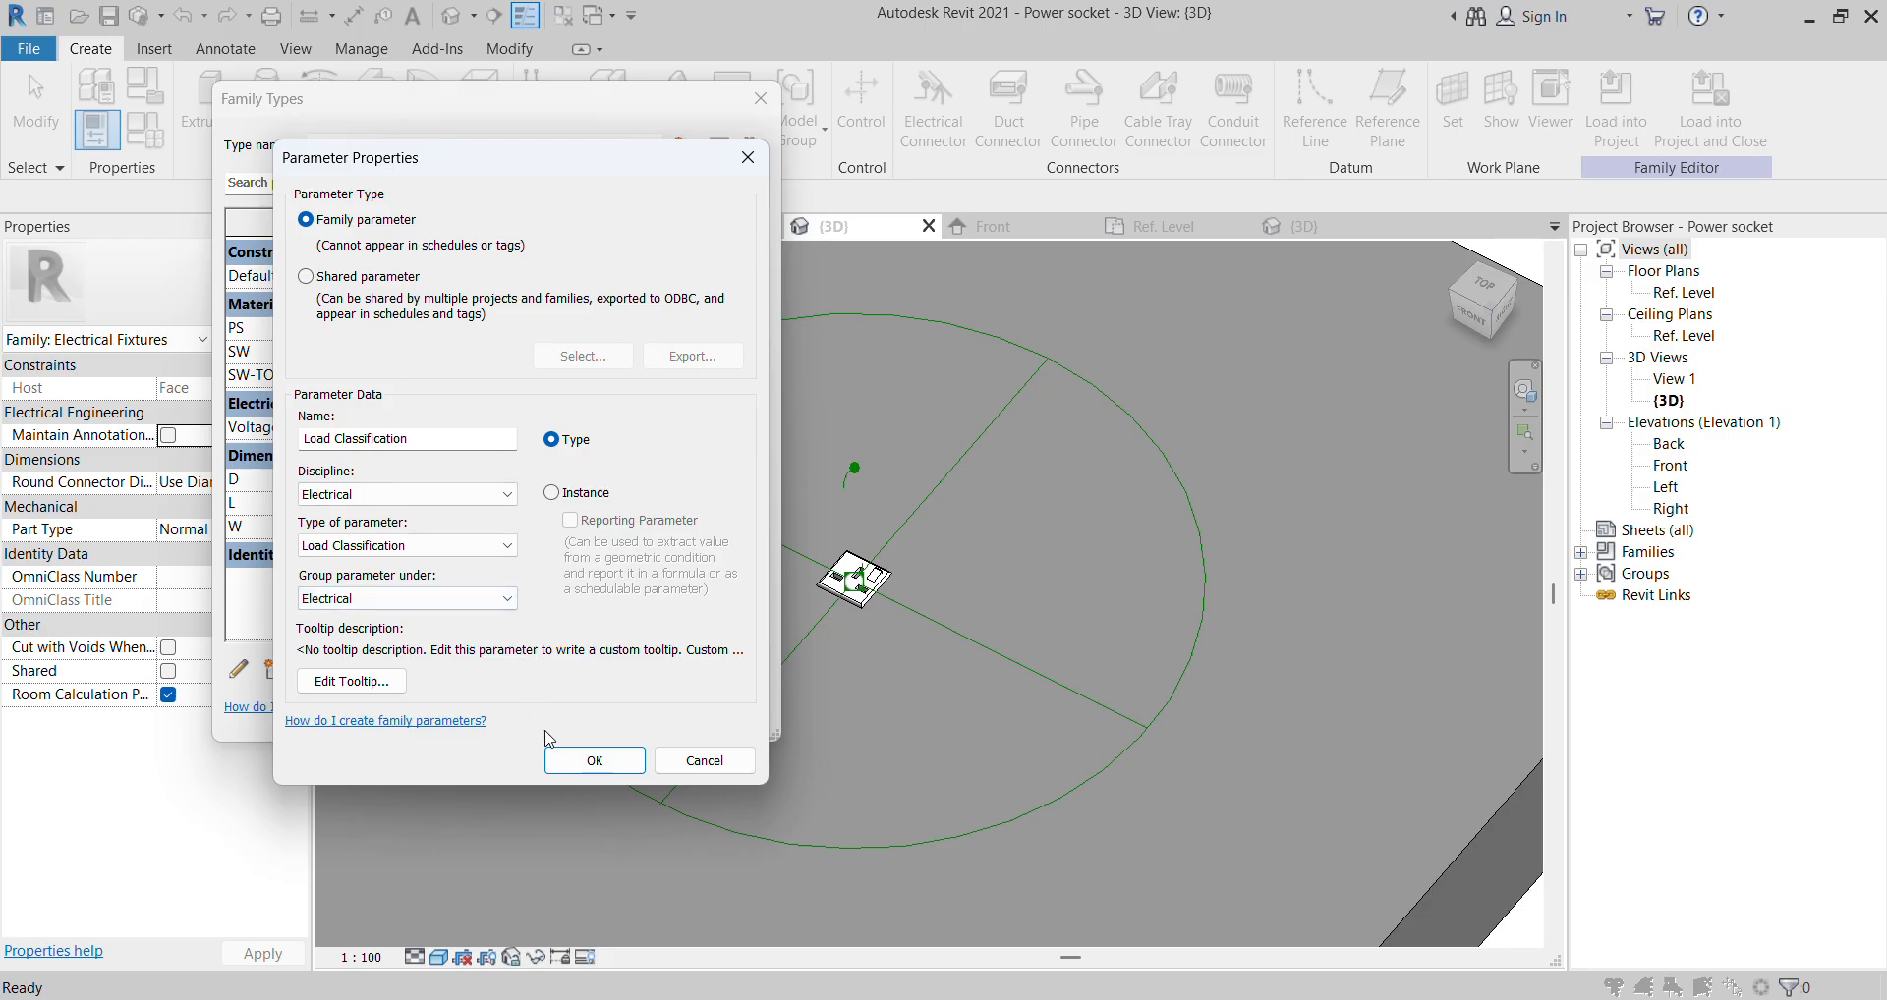
{"action": "left_click", "coordinate": [592, 759]}
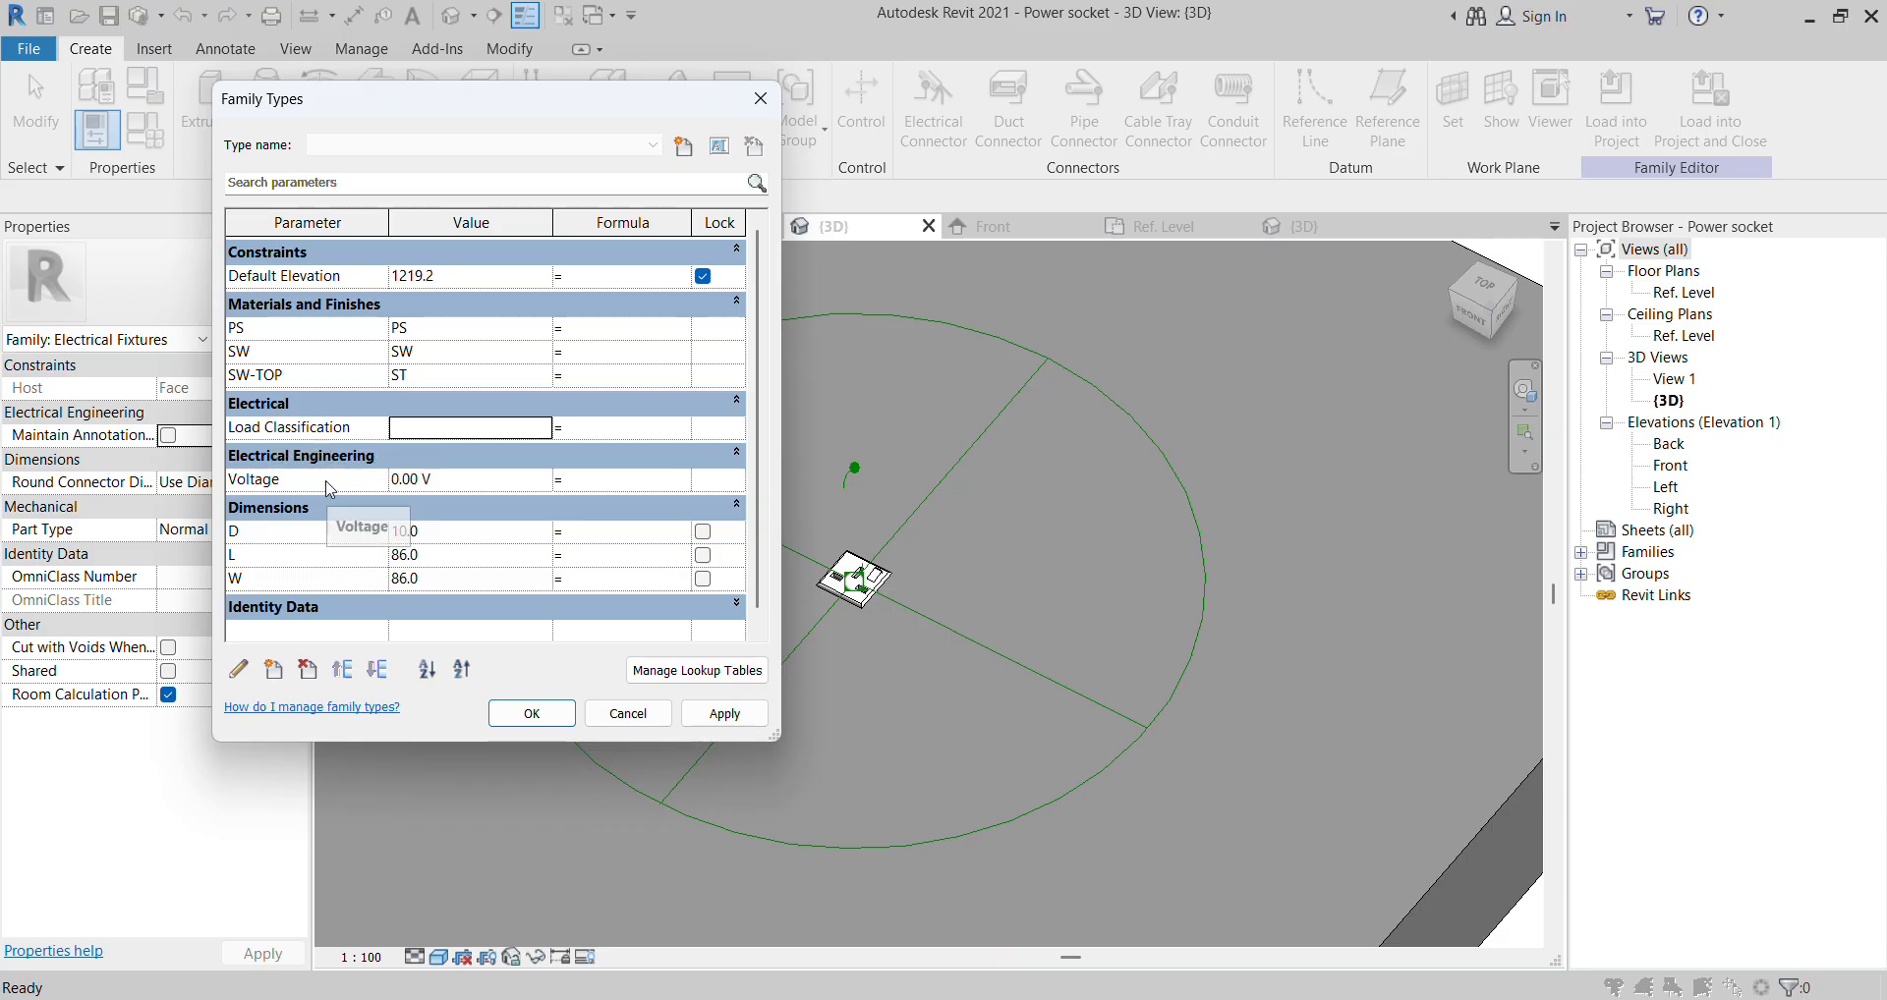
Try grouping the Load Classification parameter under Electrical - Circuiting after checking the reference slide.
{"action": "left_click", "coordinate": [241, 671]}
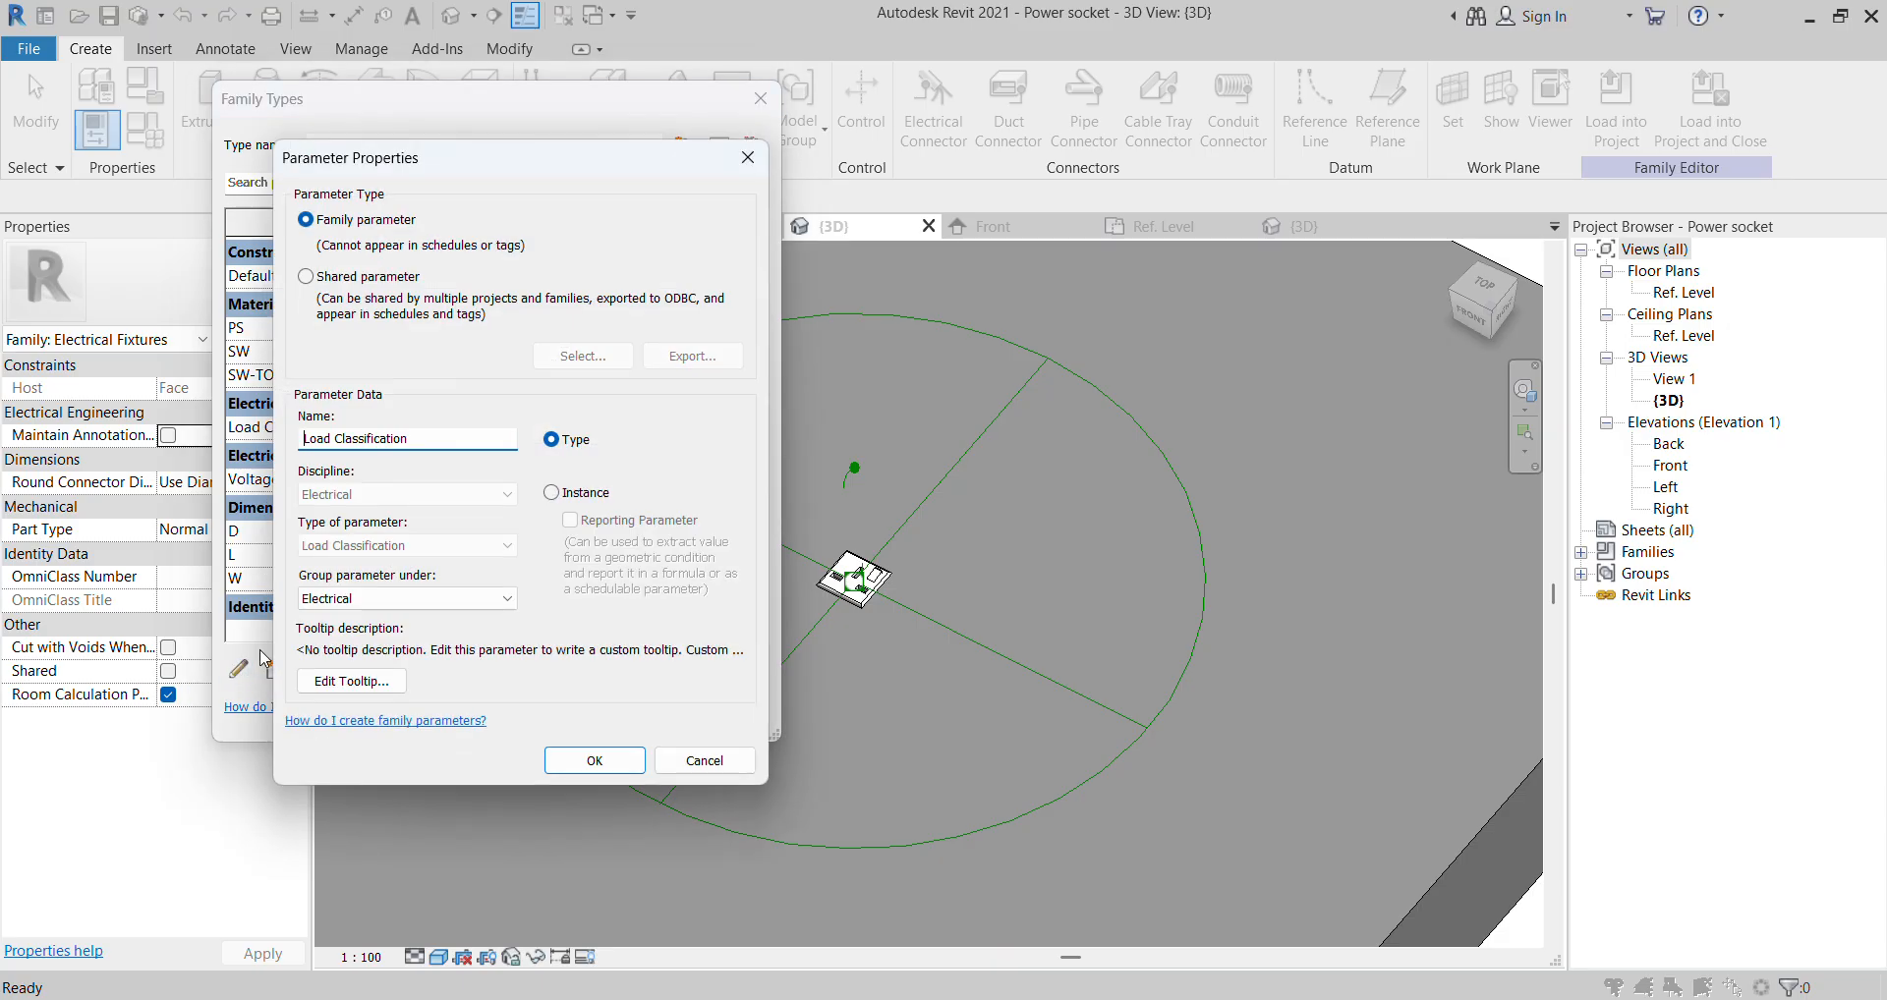
{"action": "left_click", "coordinate": [503, 600]}
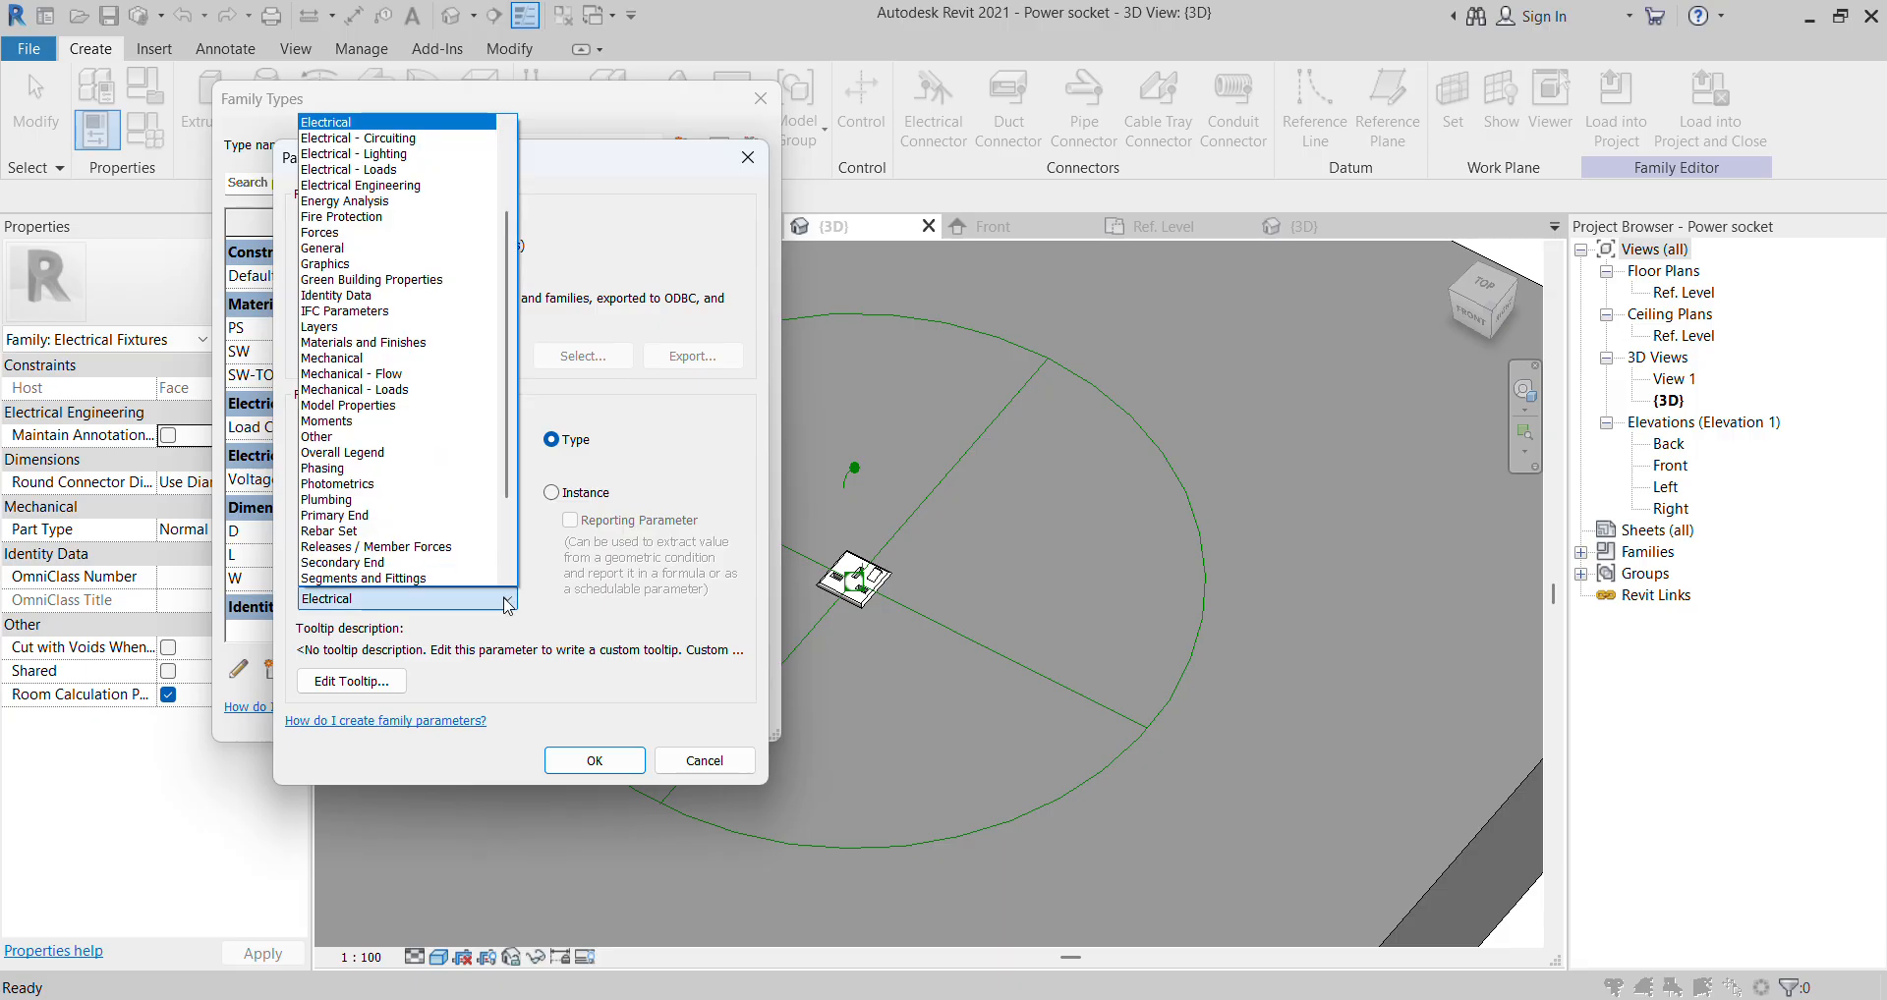
{"action": "left_click", "coordinate": [618, 187]}
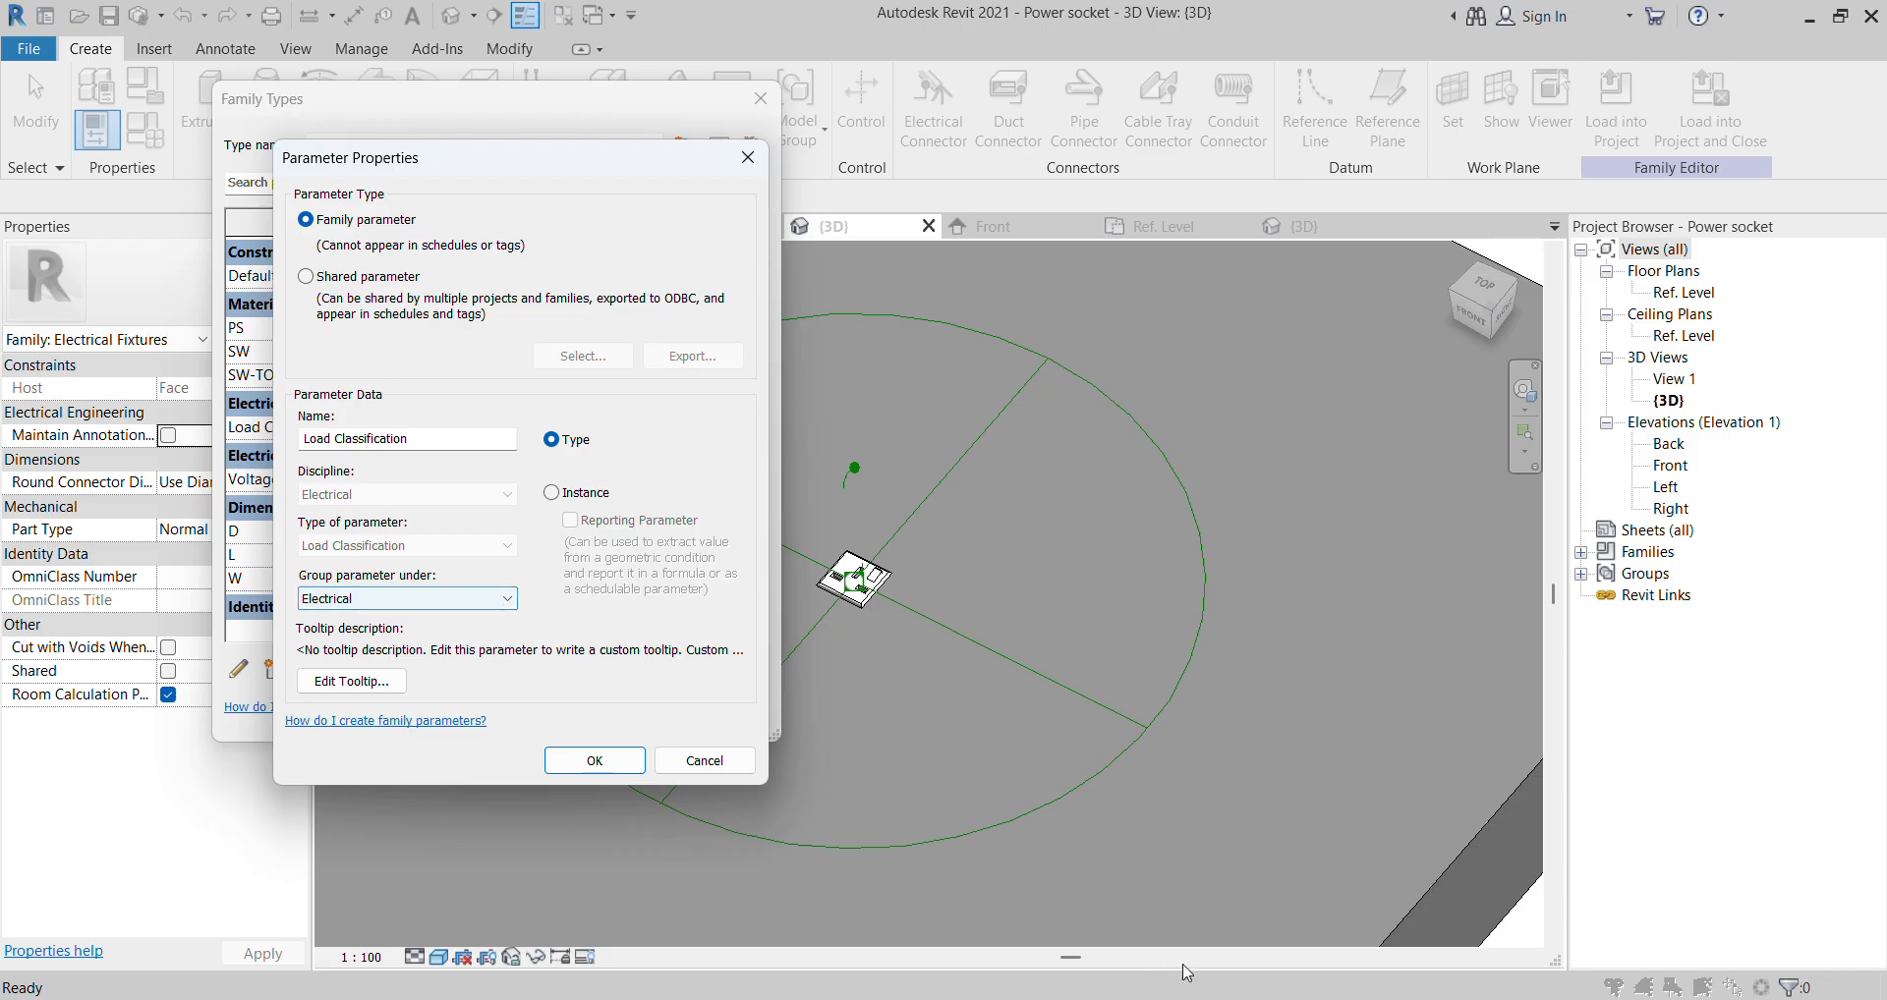
{"action": "left_click", "coordinate": [1229, 998]}
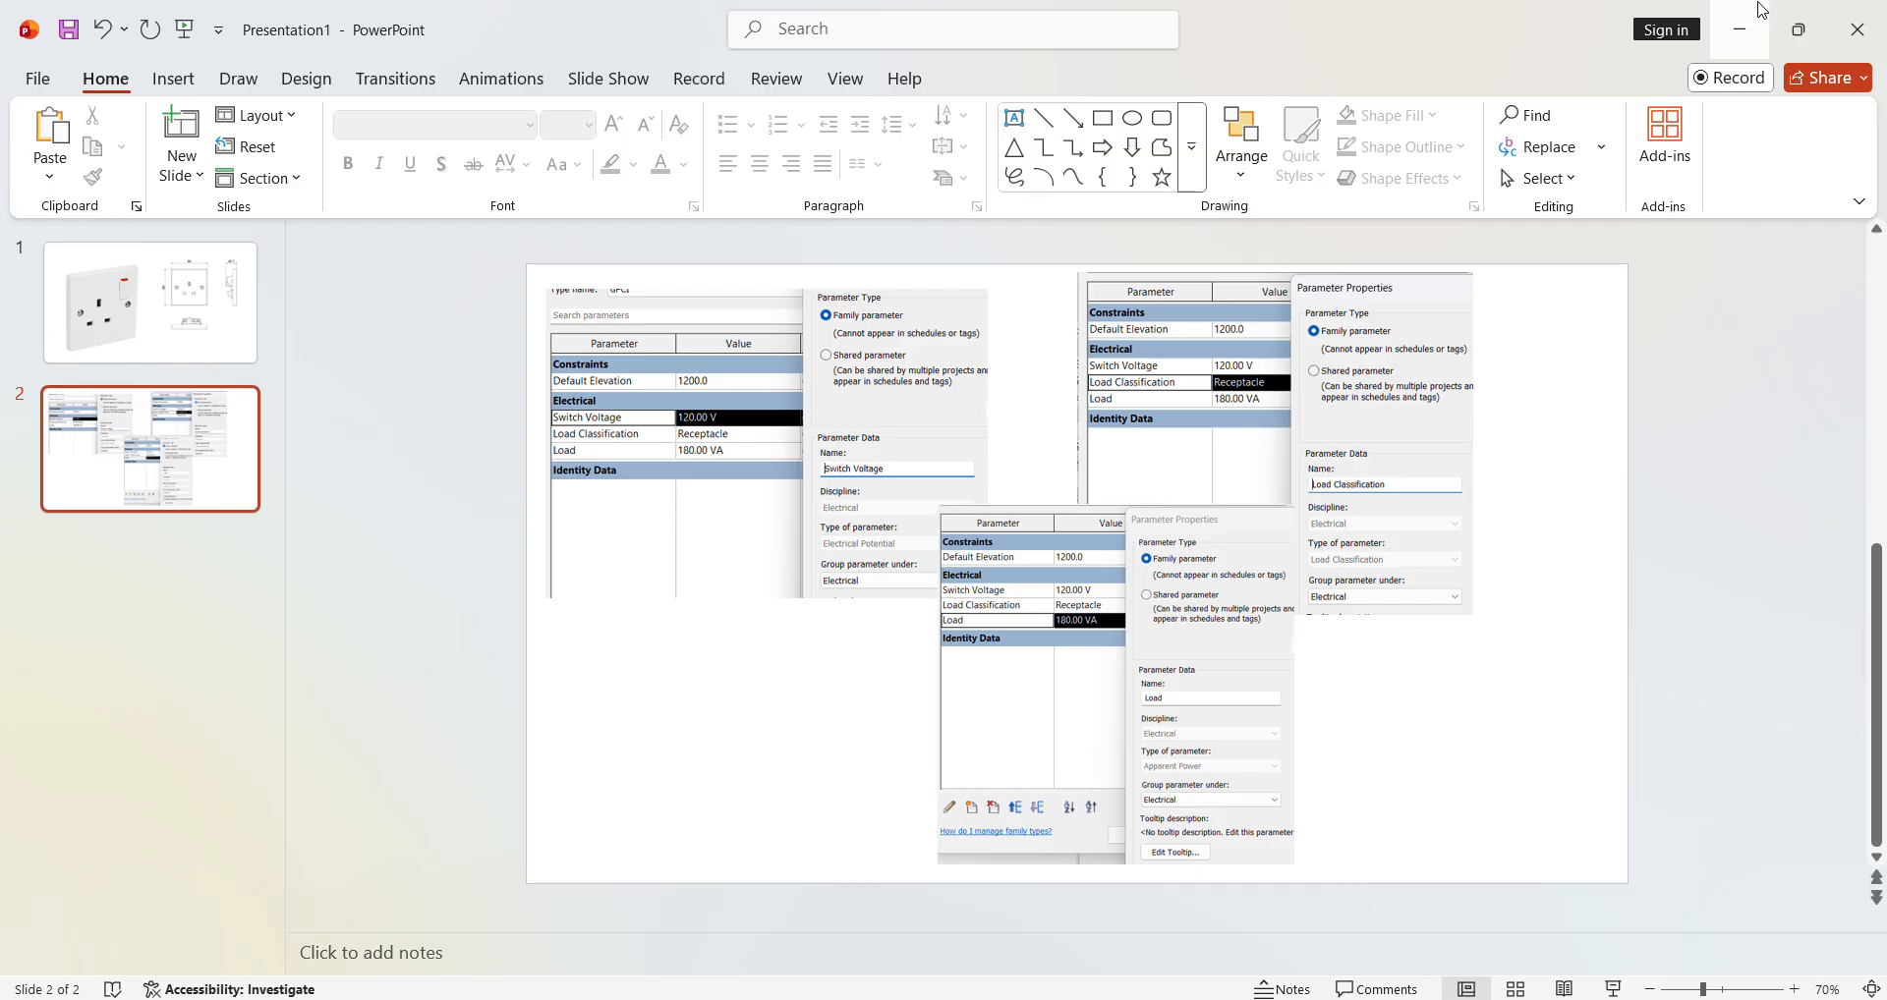
{"action": "left_click", "coordinate": [1739, 29]}
{"action": "left_click", "coordinate": [482, 600]}
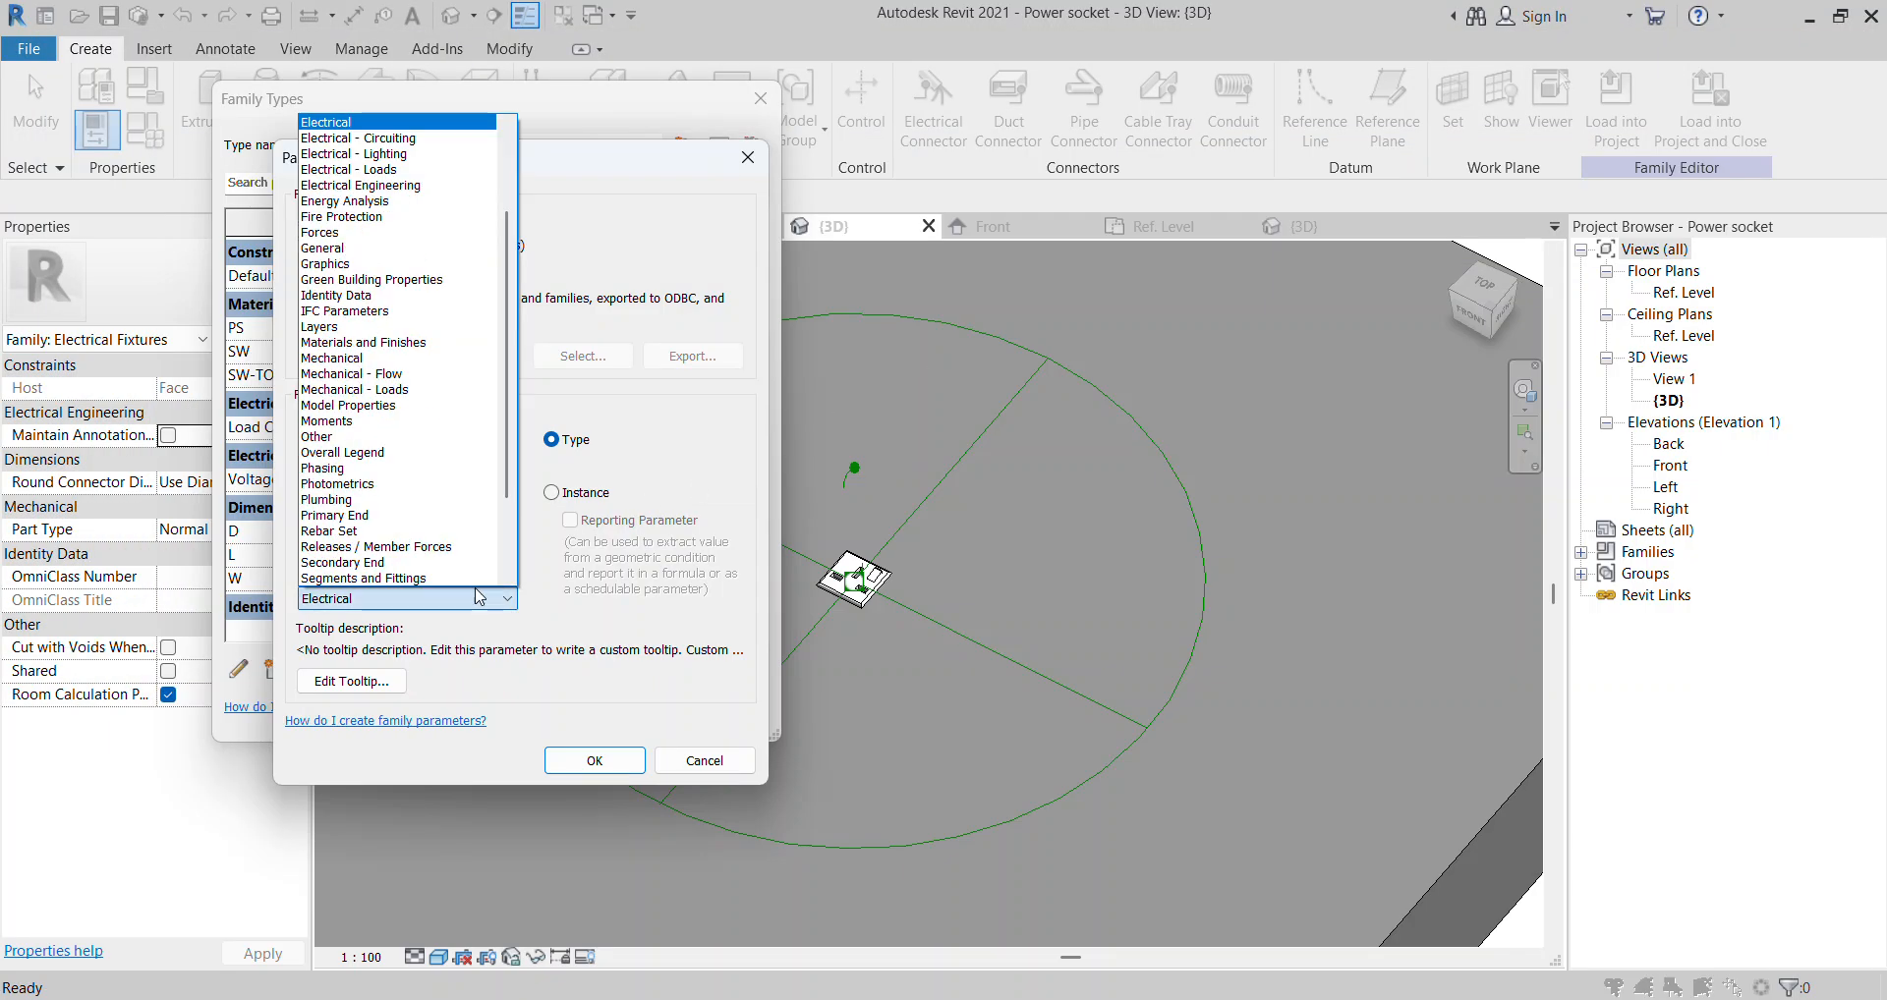
{"action": "left_click", "coordinate": [356, 139]}
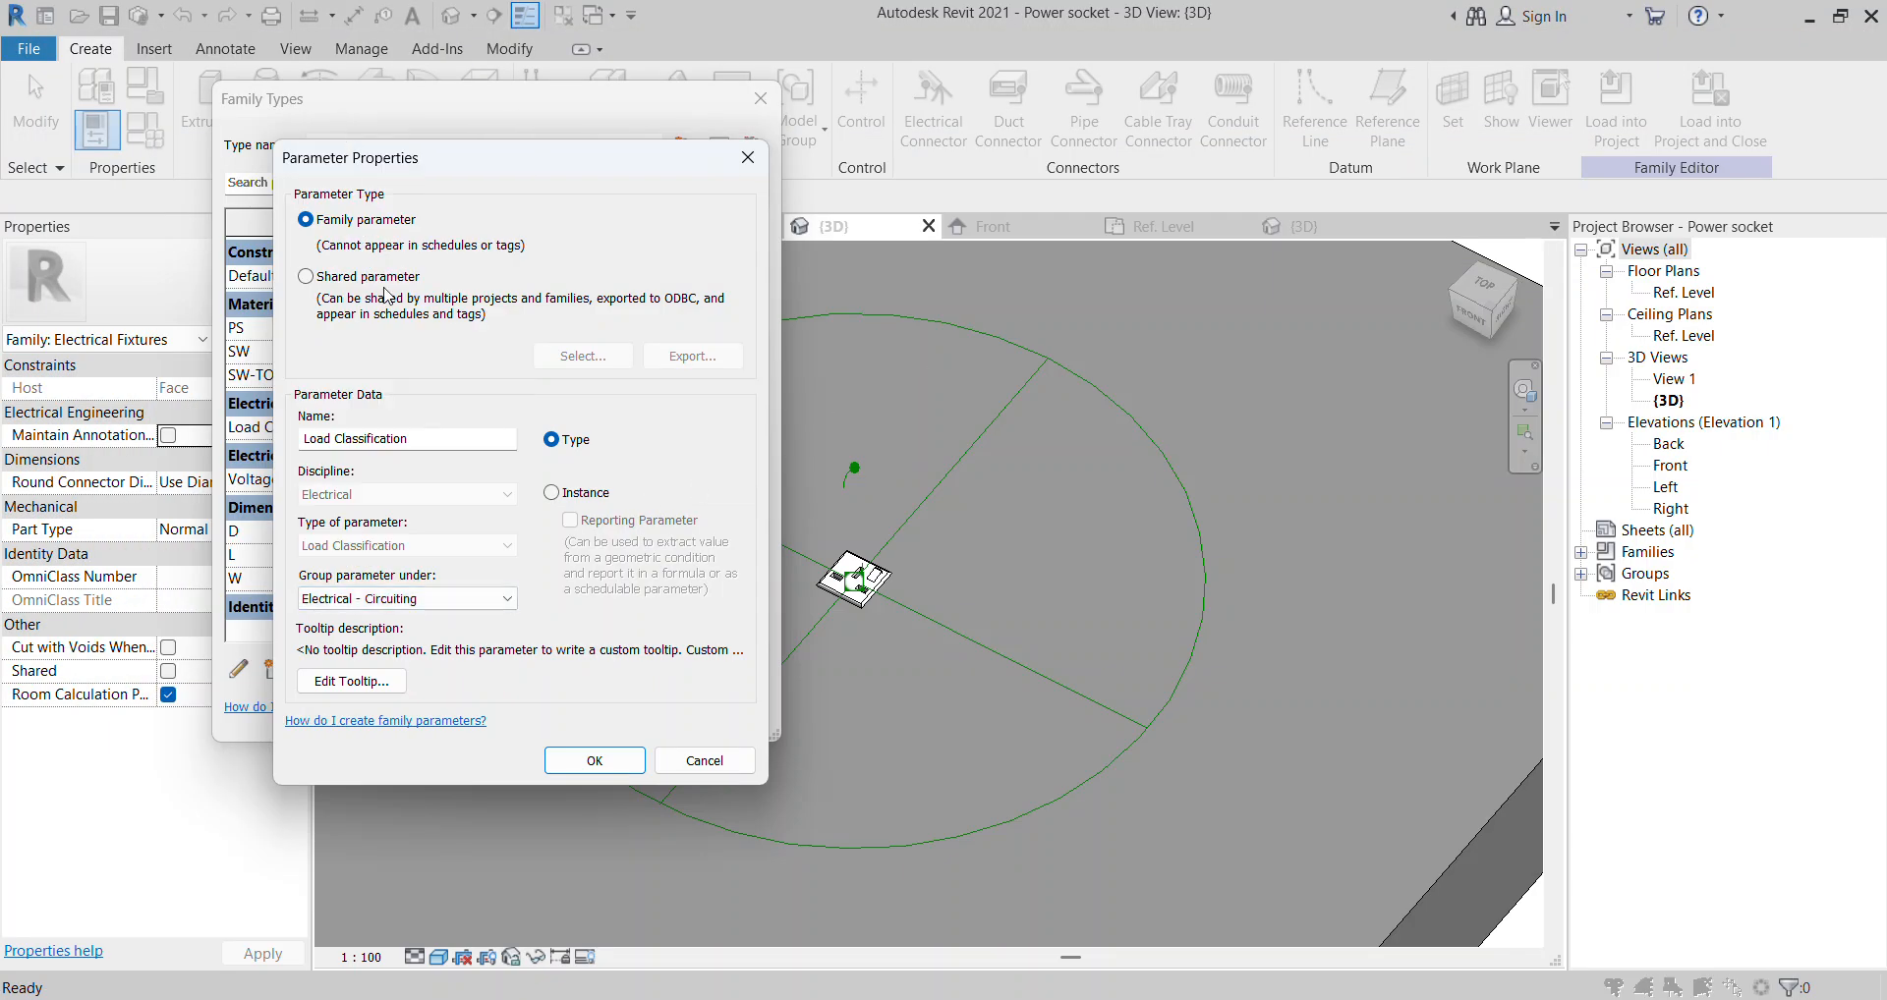
Return the Load Classification parameter to the Electrical group and accept the family types.
{"action": "left_click", "coordinate": [486, 599]}
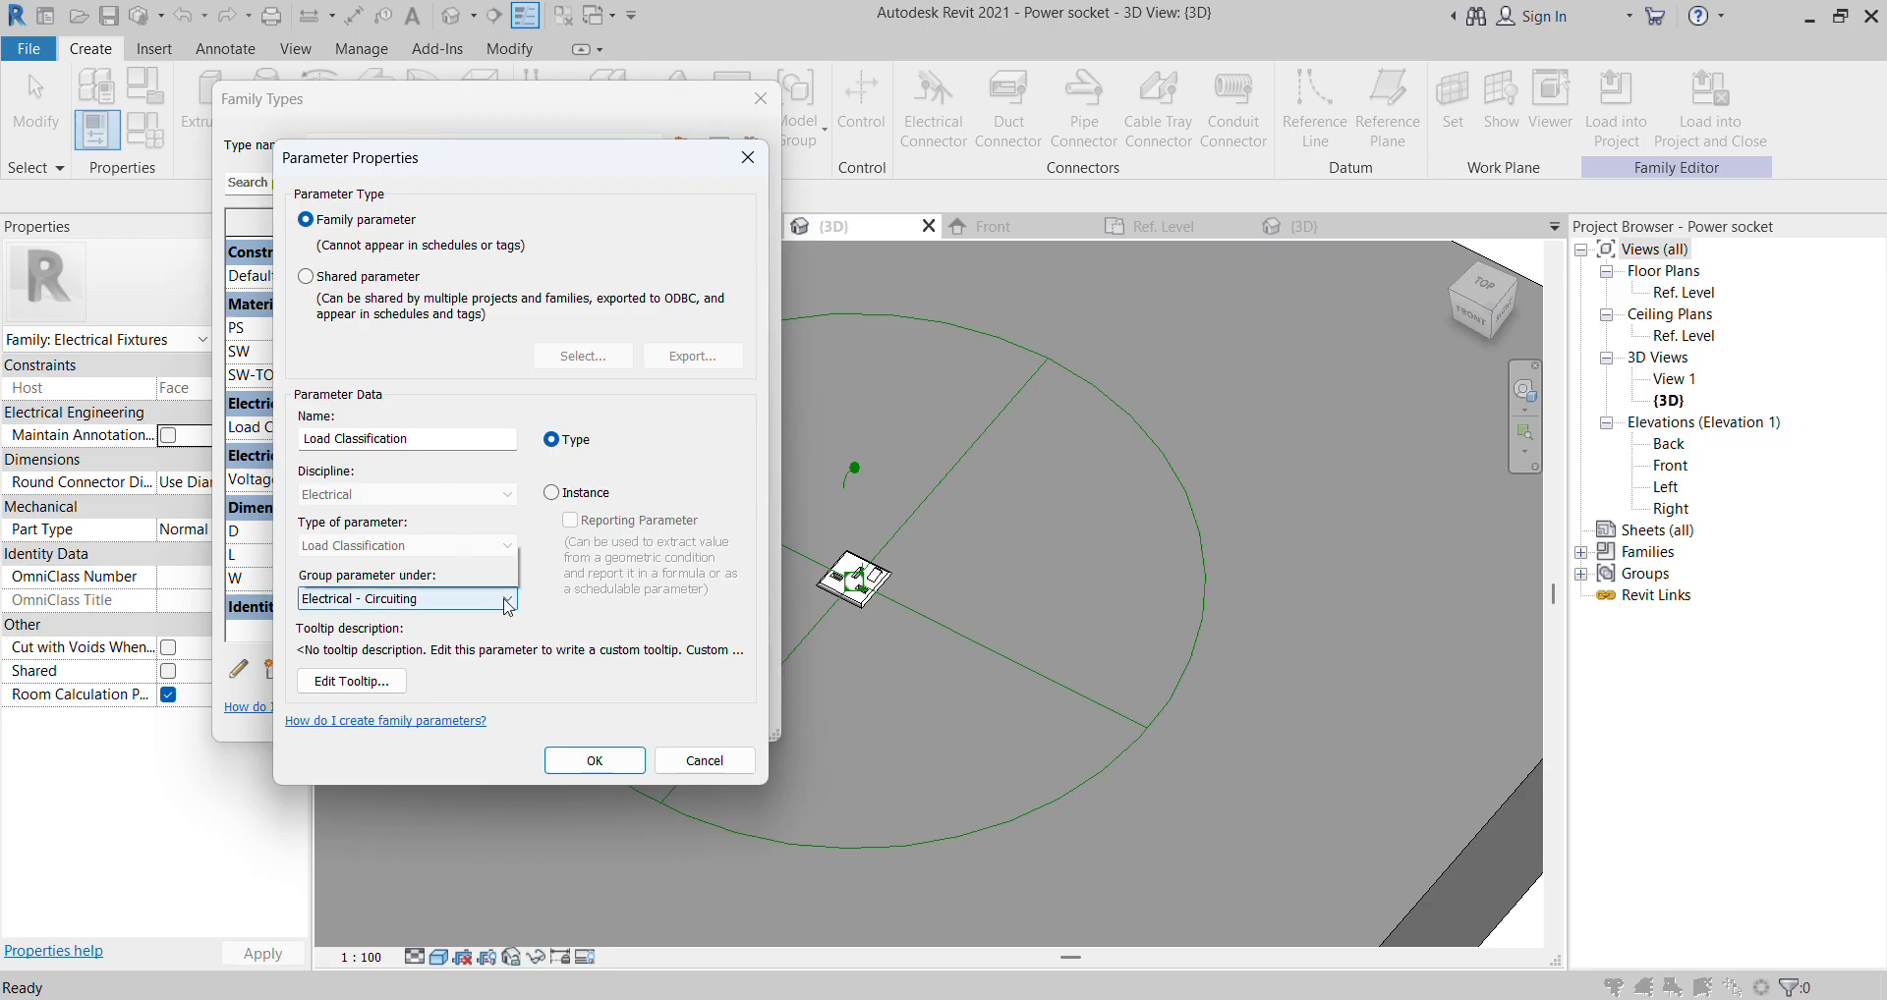
{"action": "scroll", "coordinate": [384, 187], "scroll_direction": "up", "scroll_amount": 2}
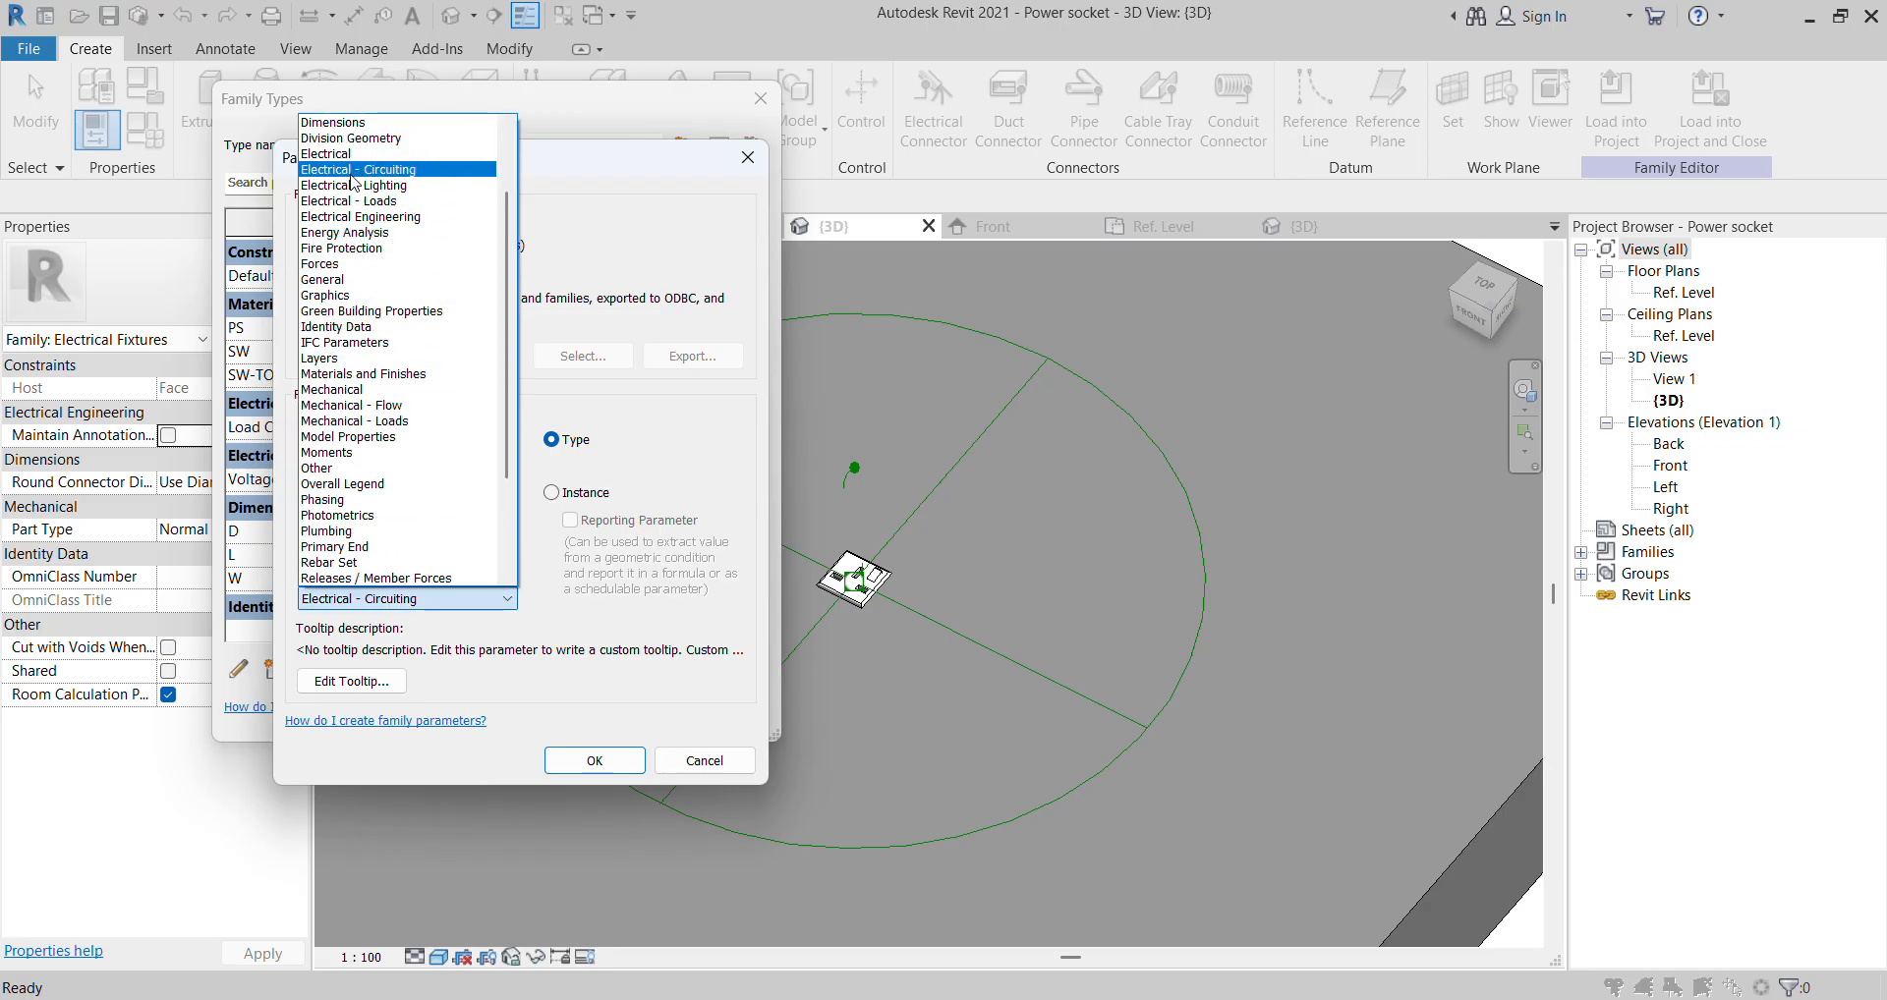
{"action": "left_click", "coordinate": [379, 153]}
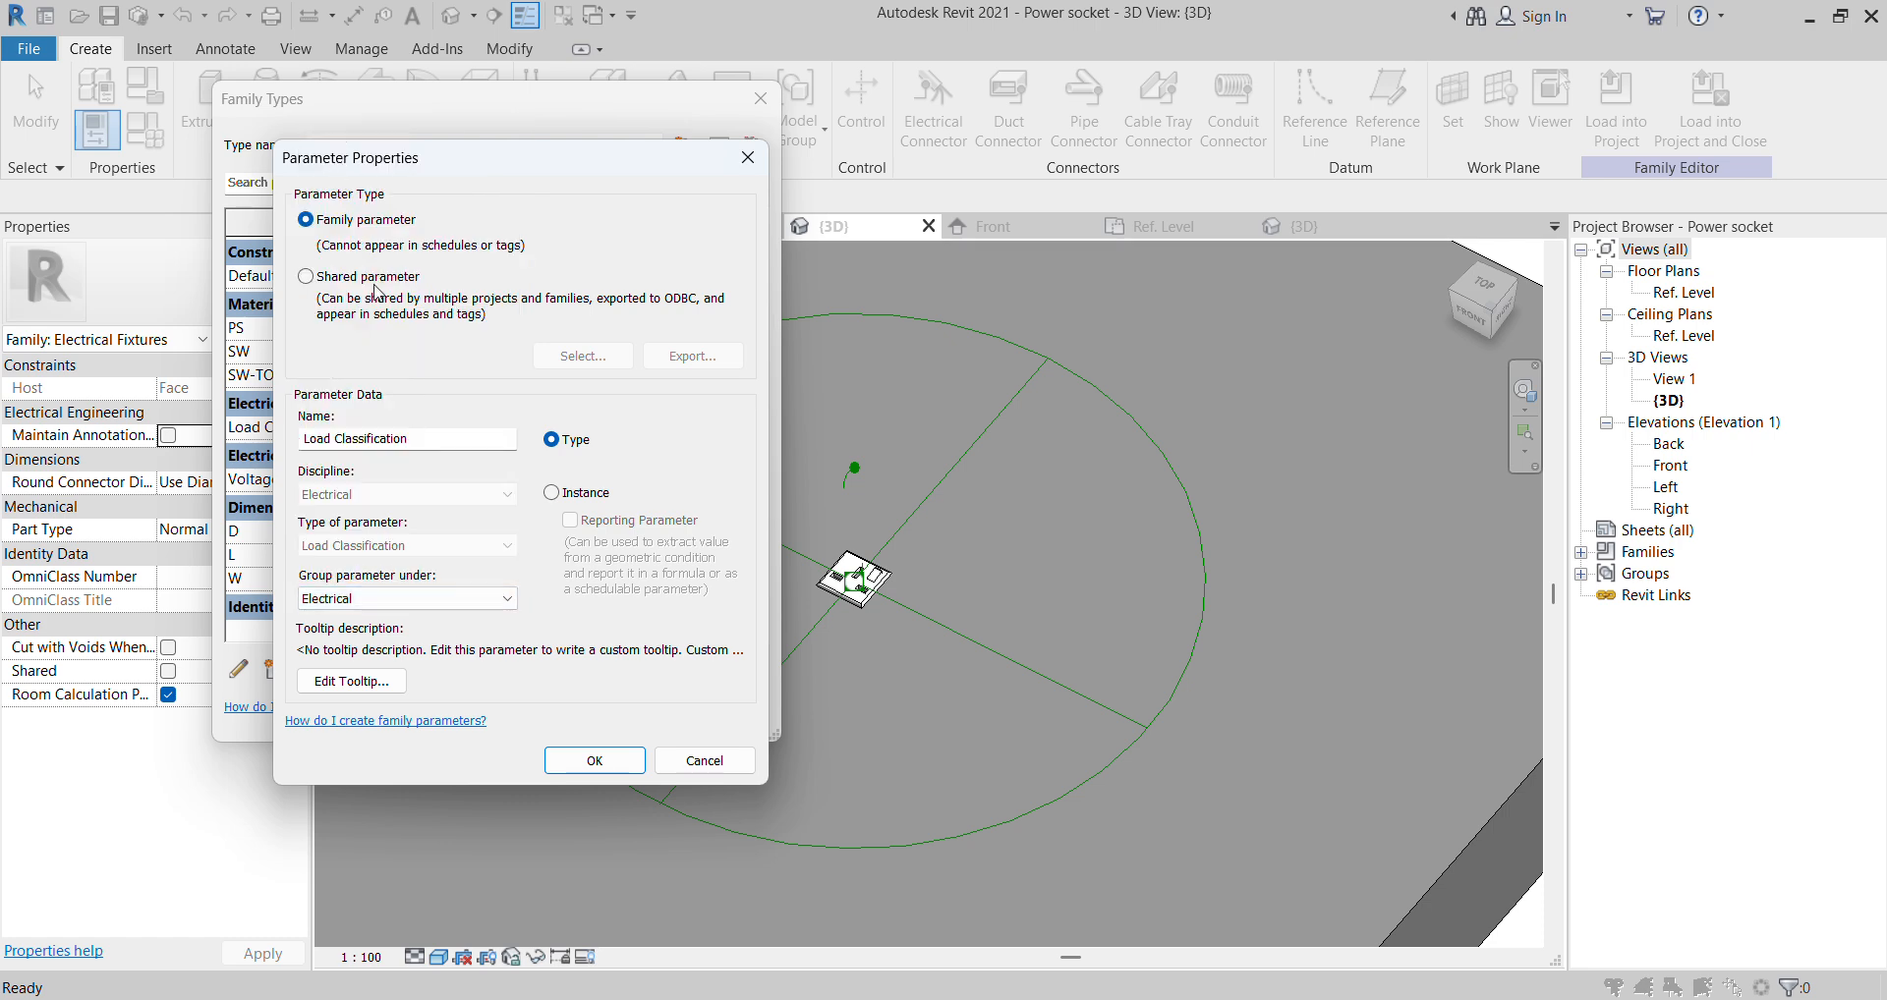
{"action": "left_click", "coordinate": [602, 763]}
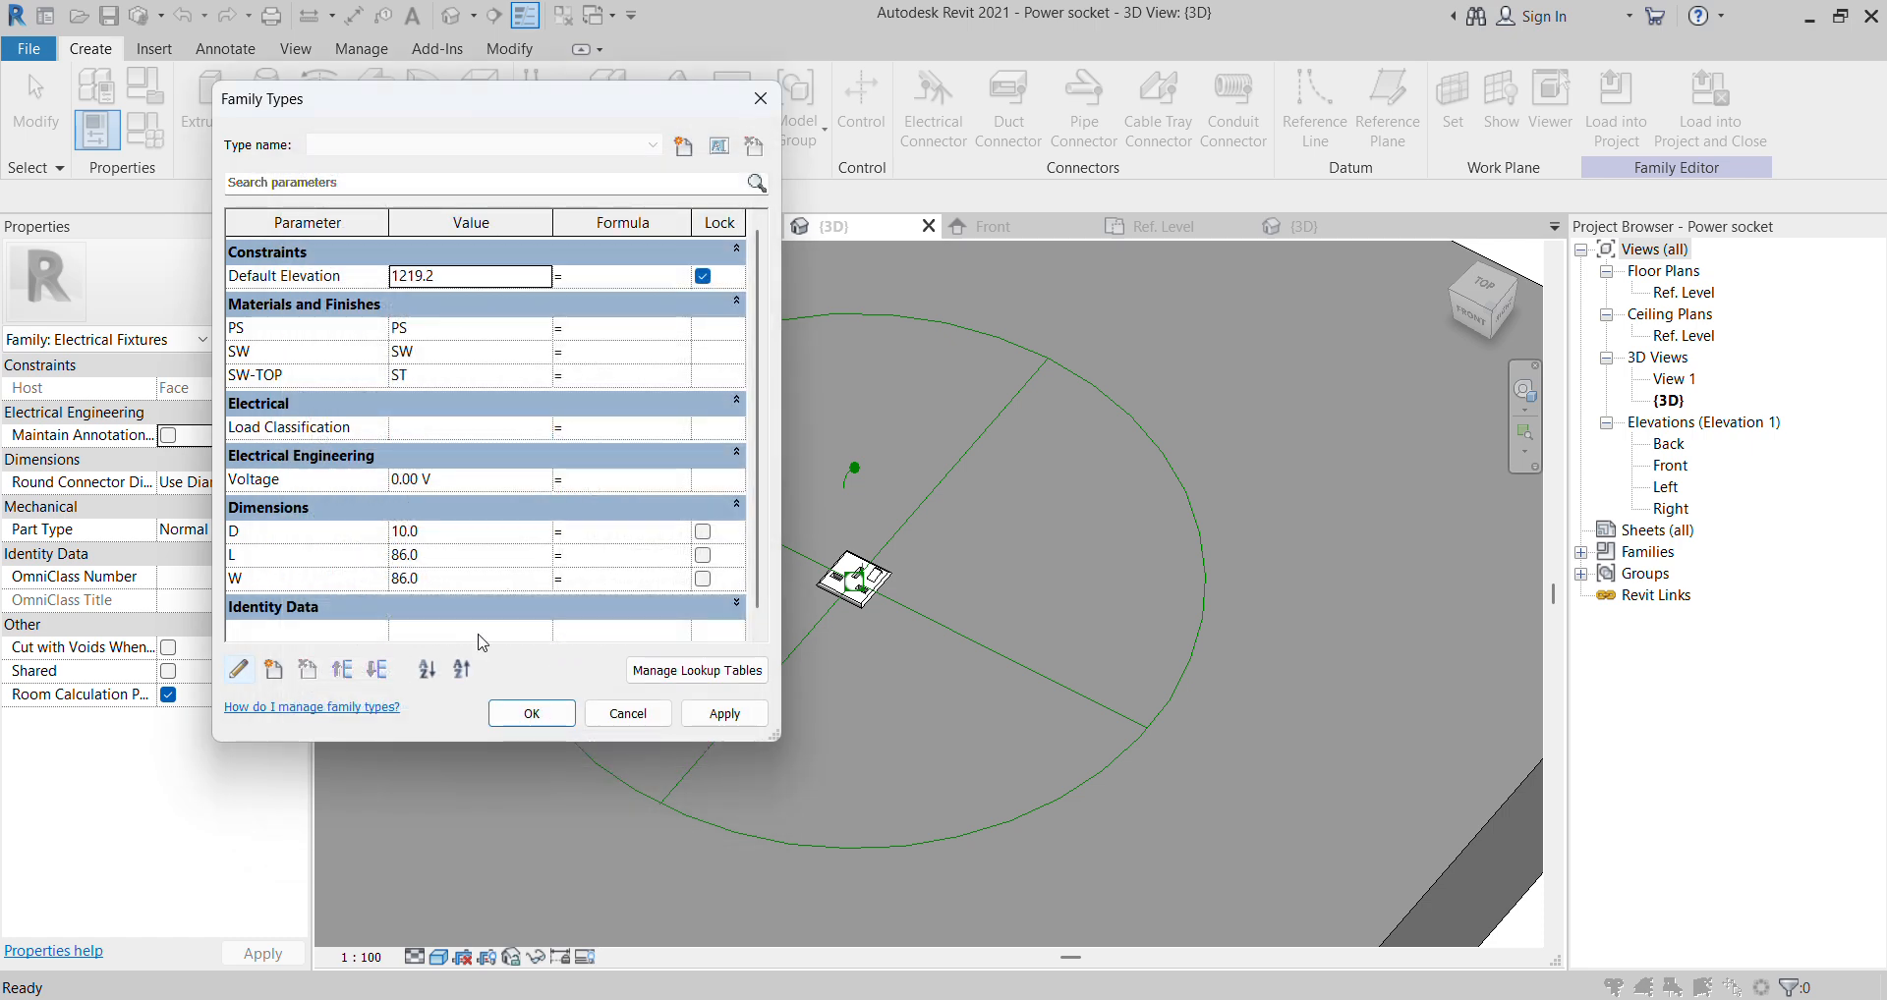
{"action": "left_click", "coordinate": [535, 715]}
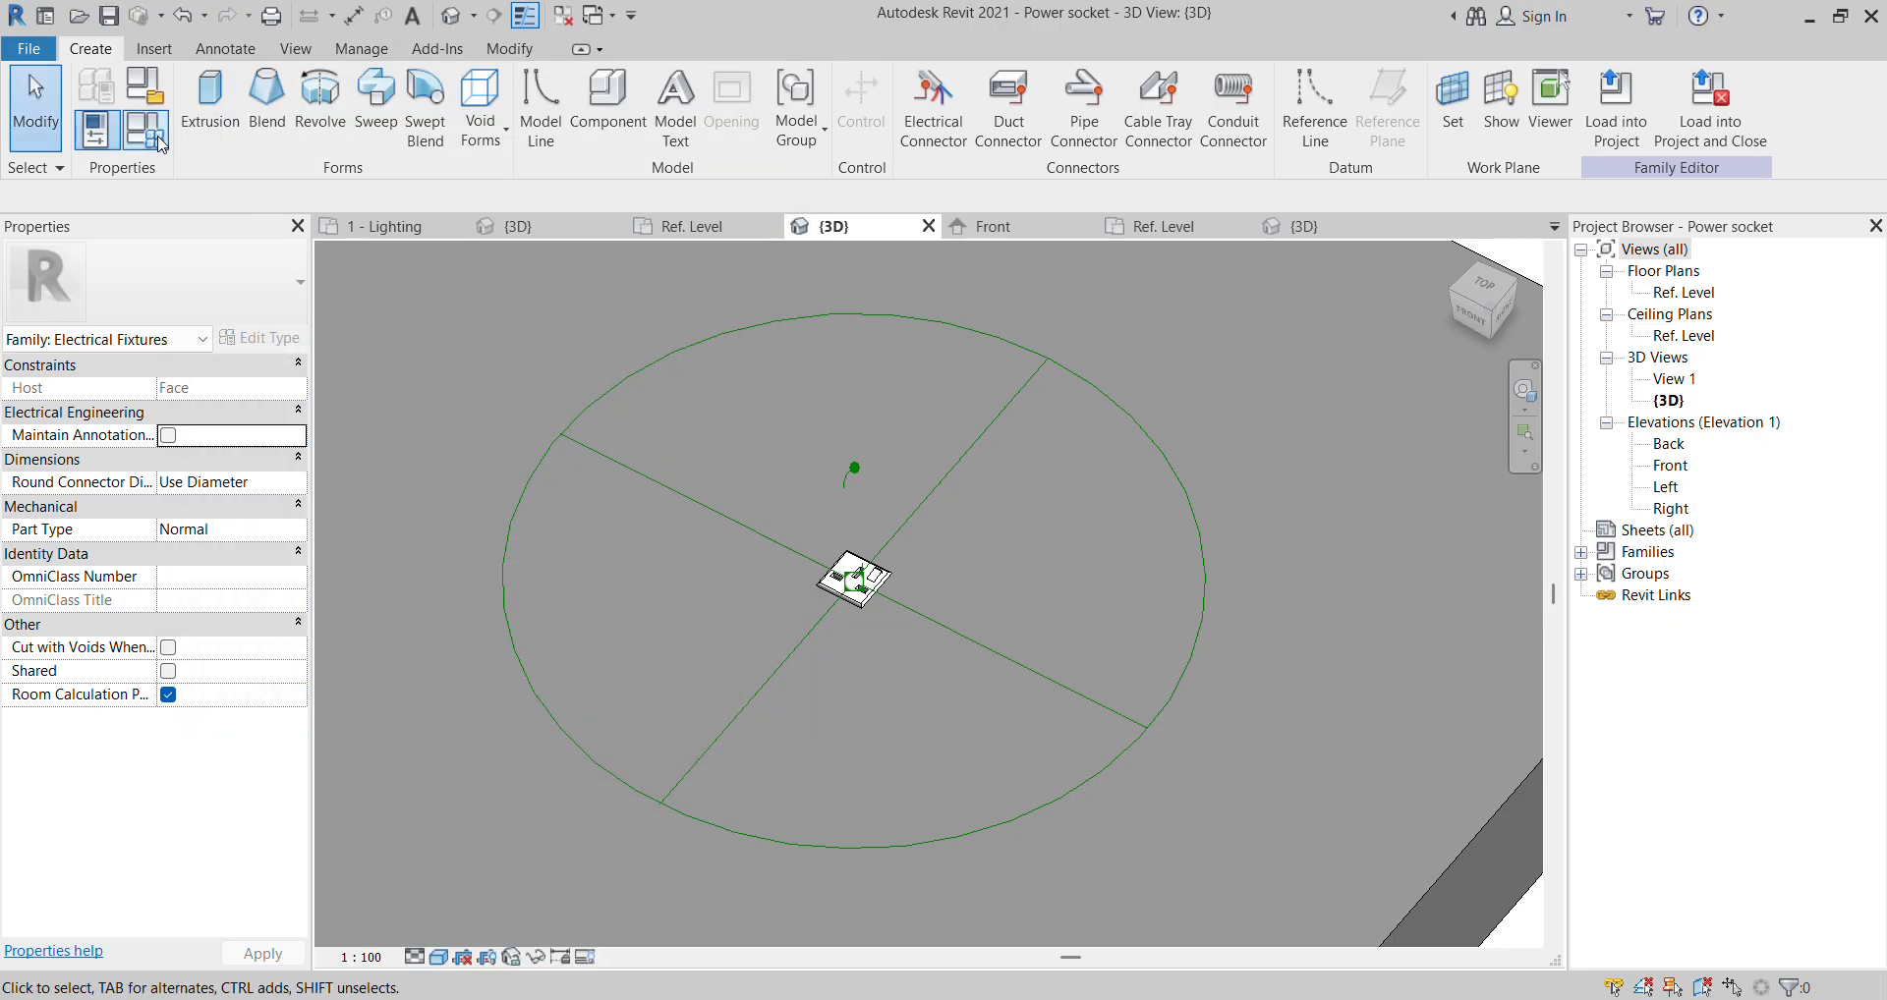
Regroup the family's Voltage parameter under Electrical and accept the family types.
{"action": "left_click", "coordinate": [147, 131]}
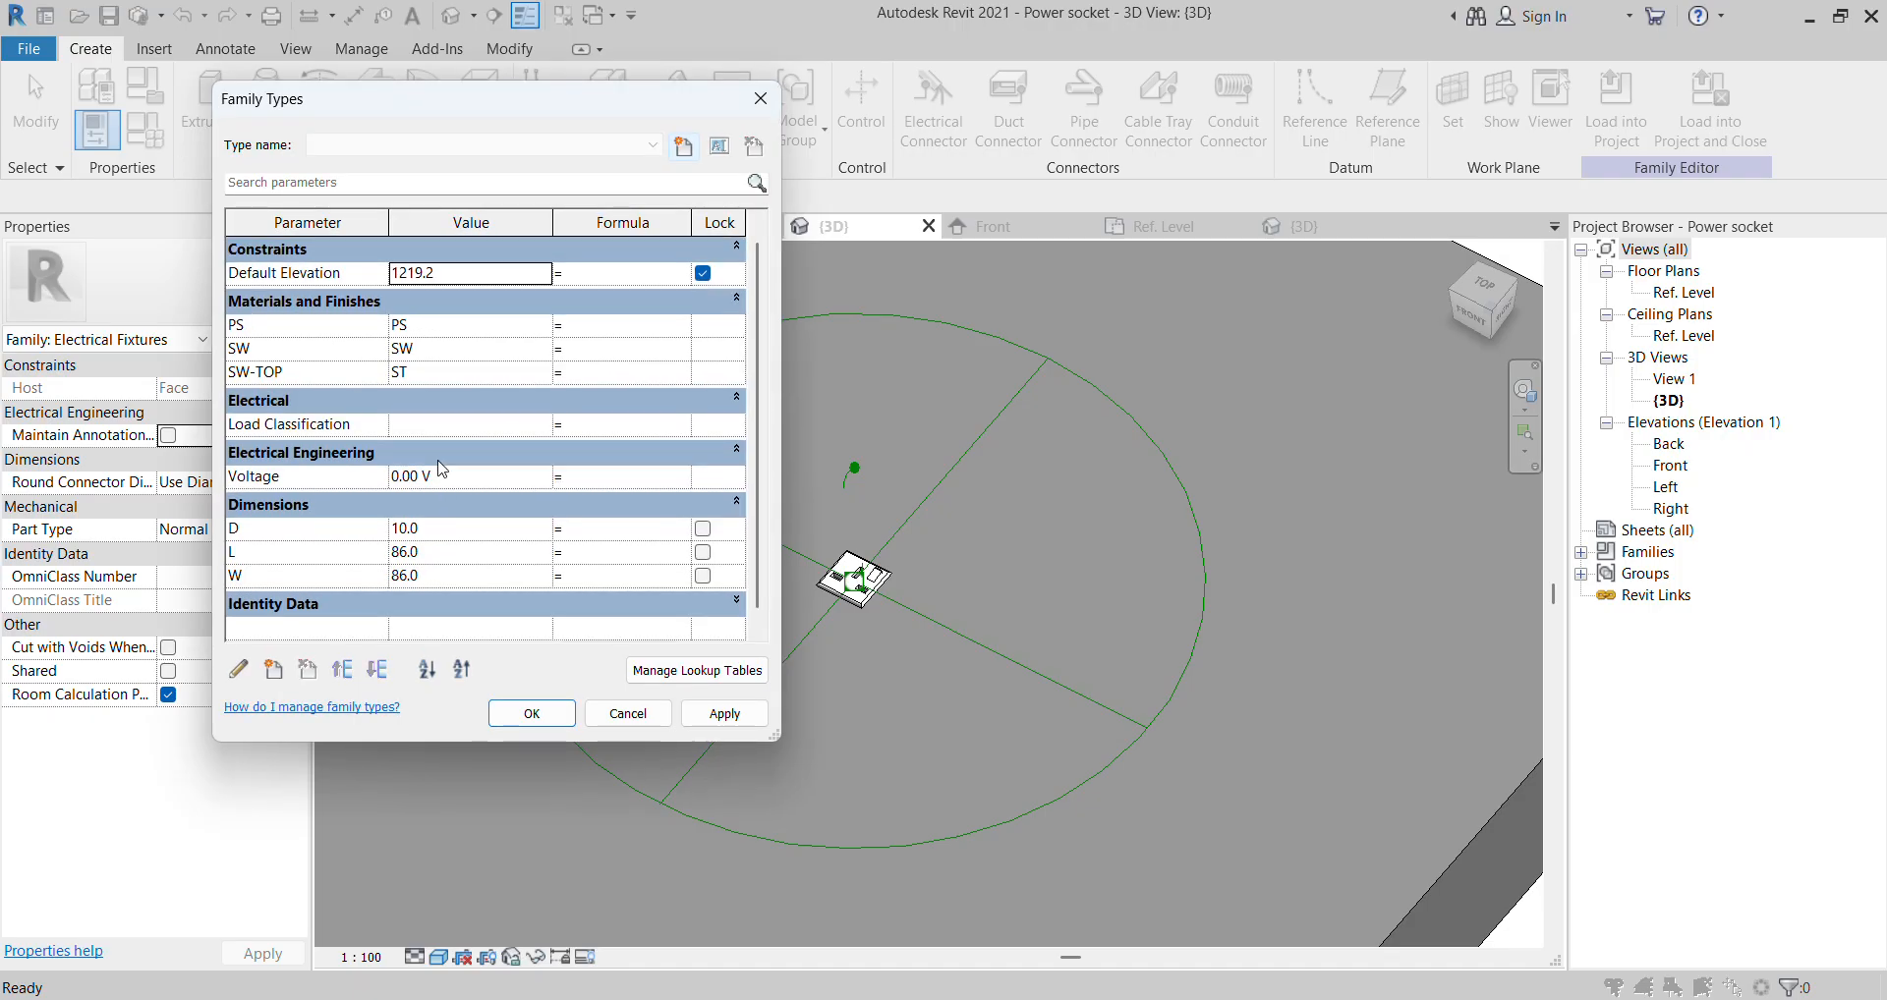
{"action": "left_click", "coordinate": [363, 478]}
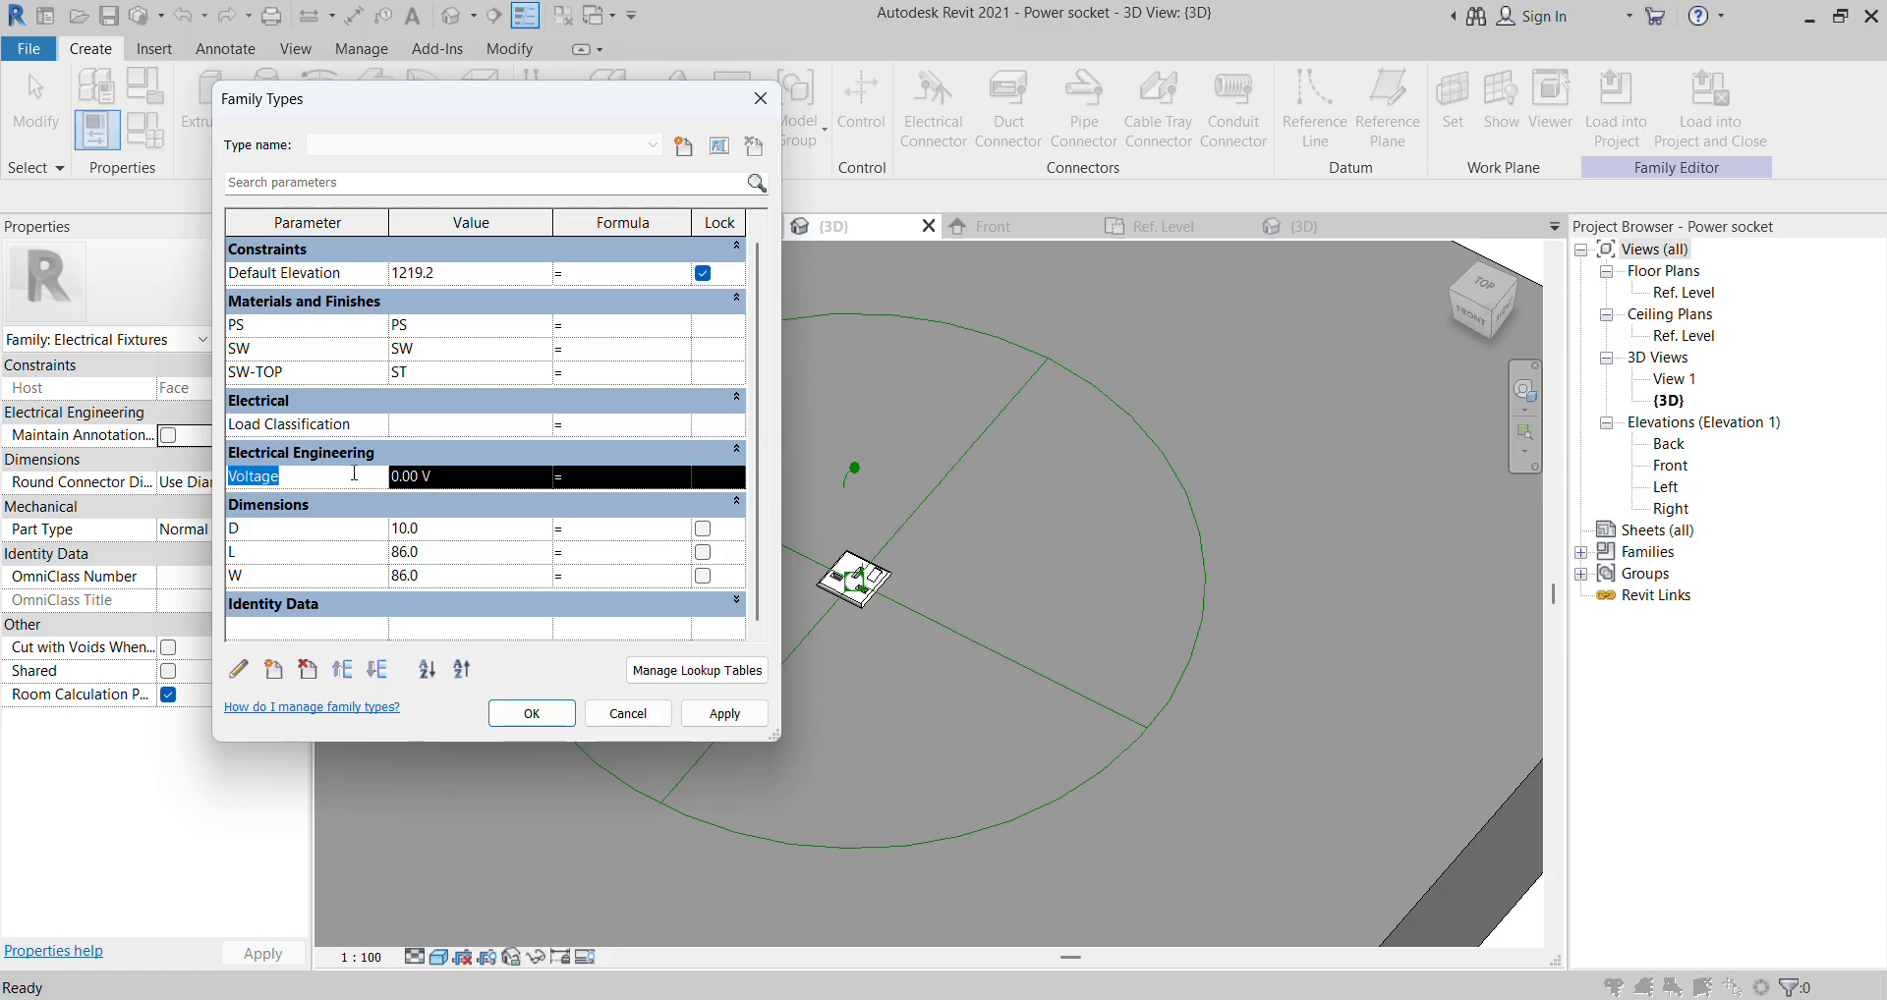
{"action": "left_click", "coordinate": [241, 672]}
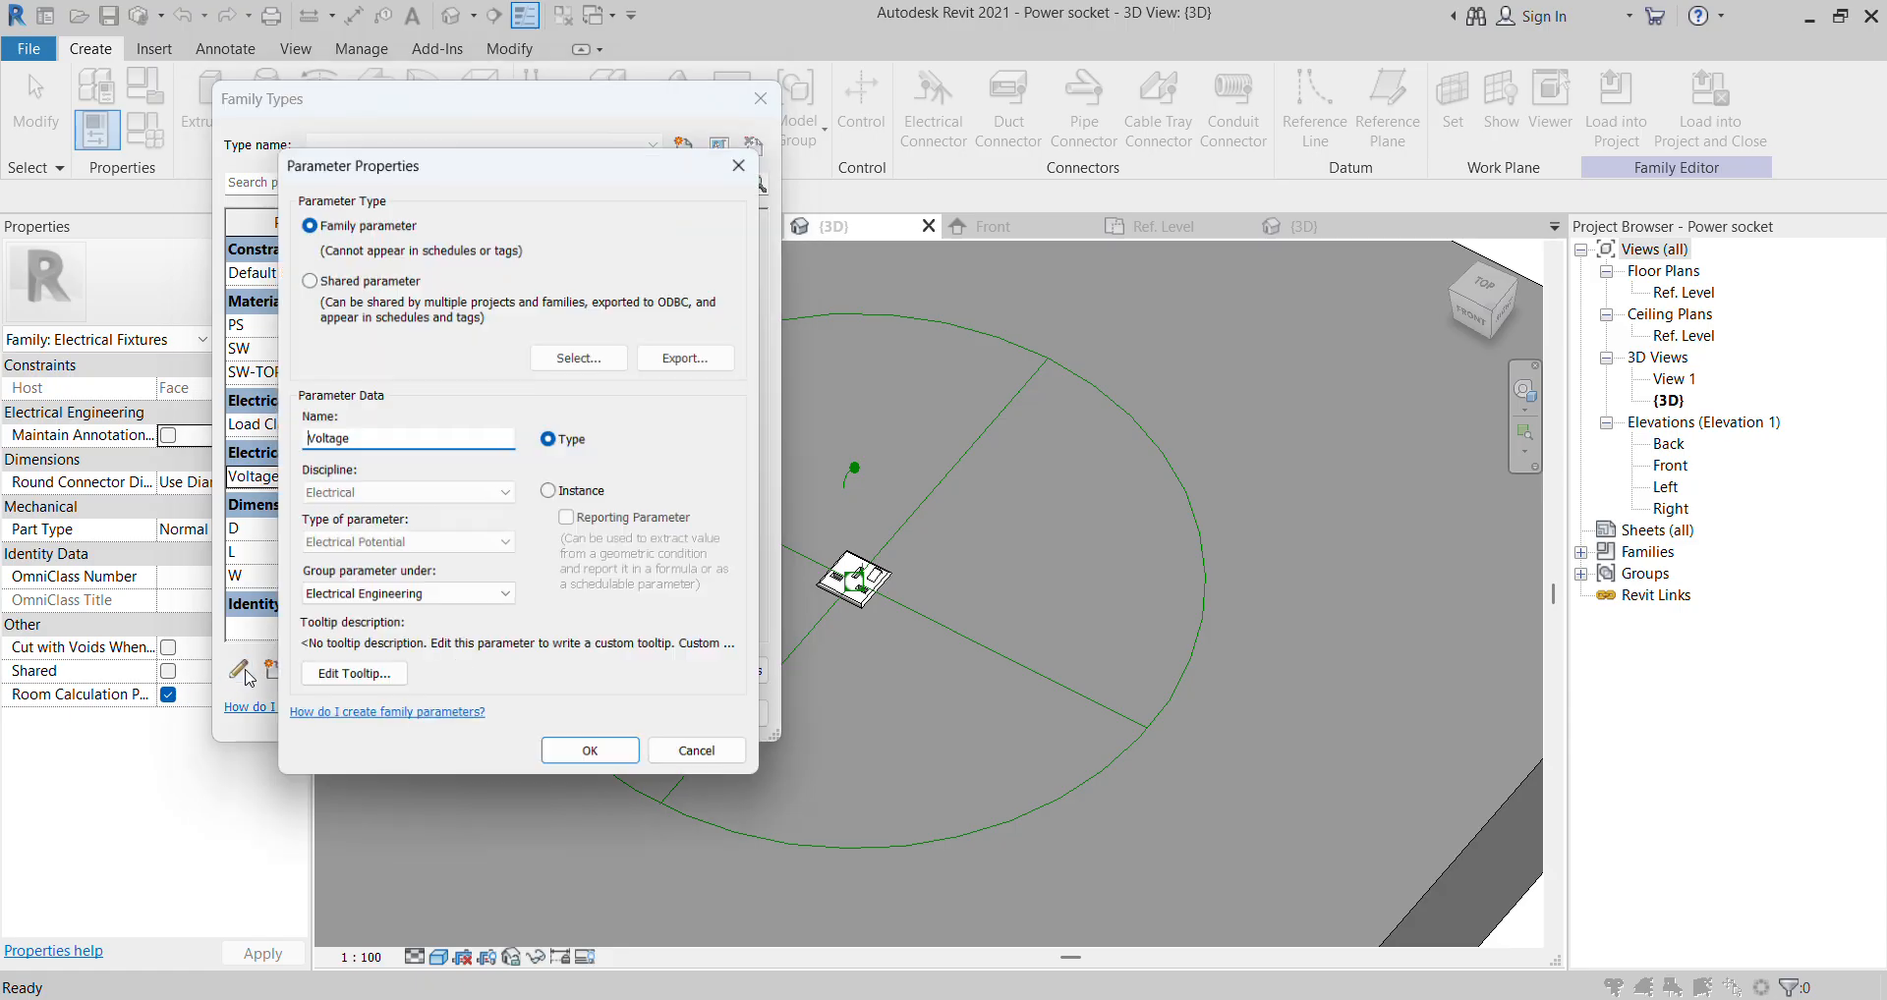
{"action": "left_click", "coordinate": [406, 601]}
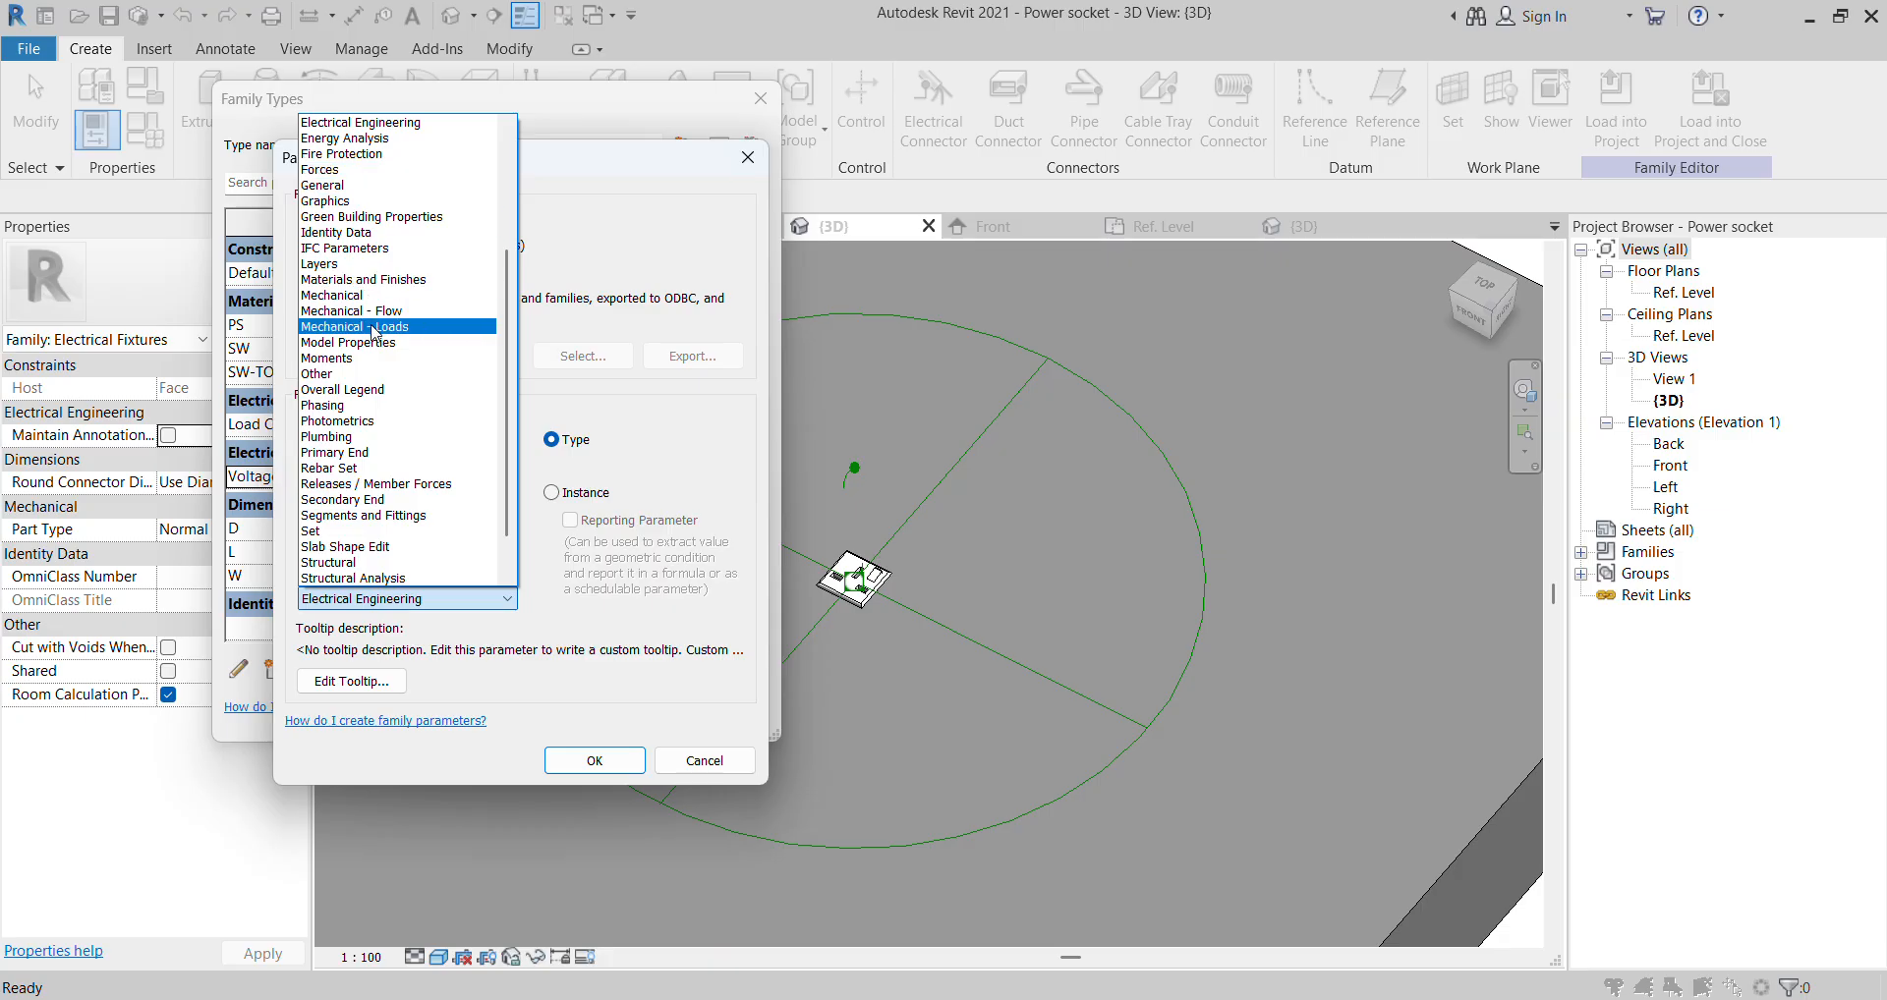
{"action": "scroll", "coordinate": [370, 377], "scroll_direction": "down", "scroll_amount": 1}
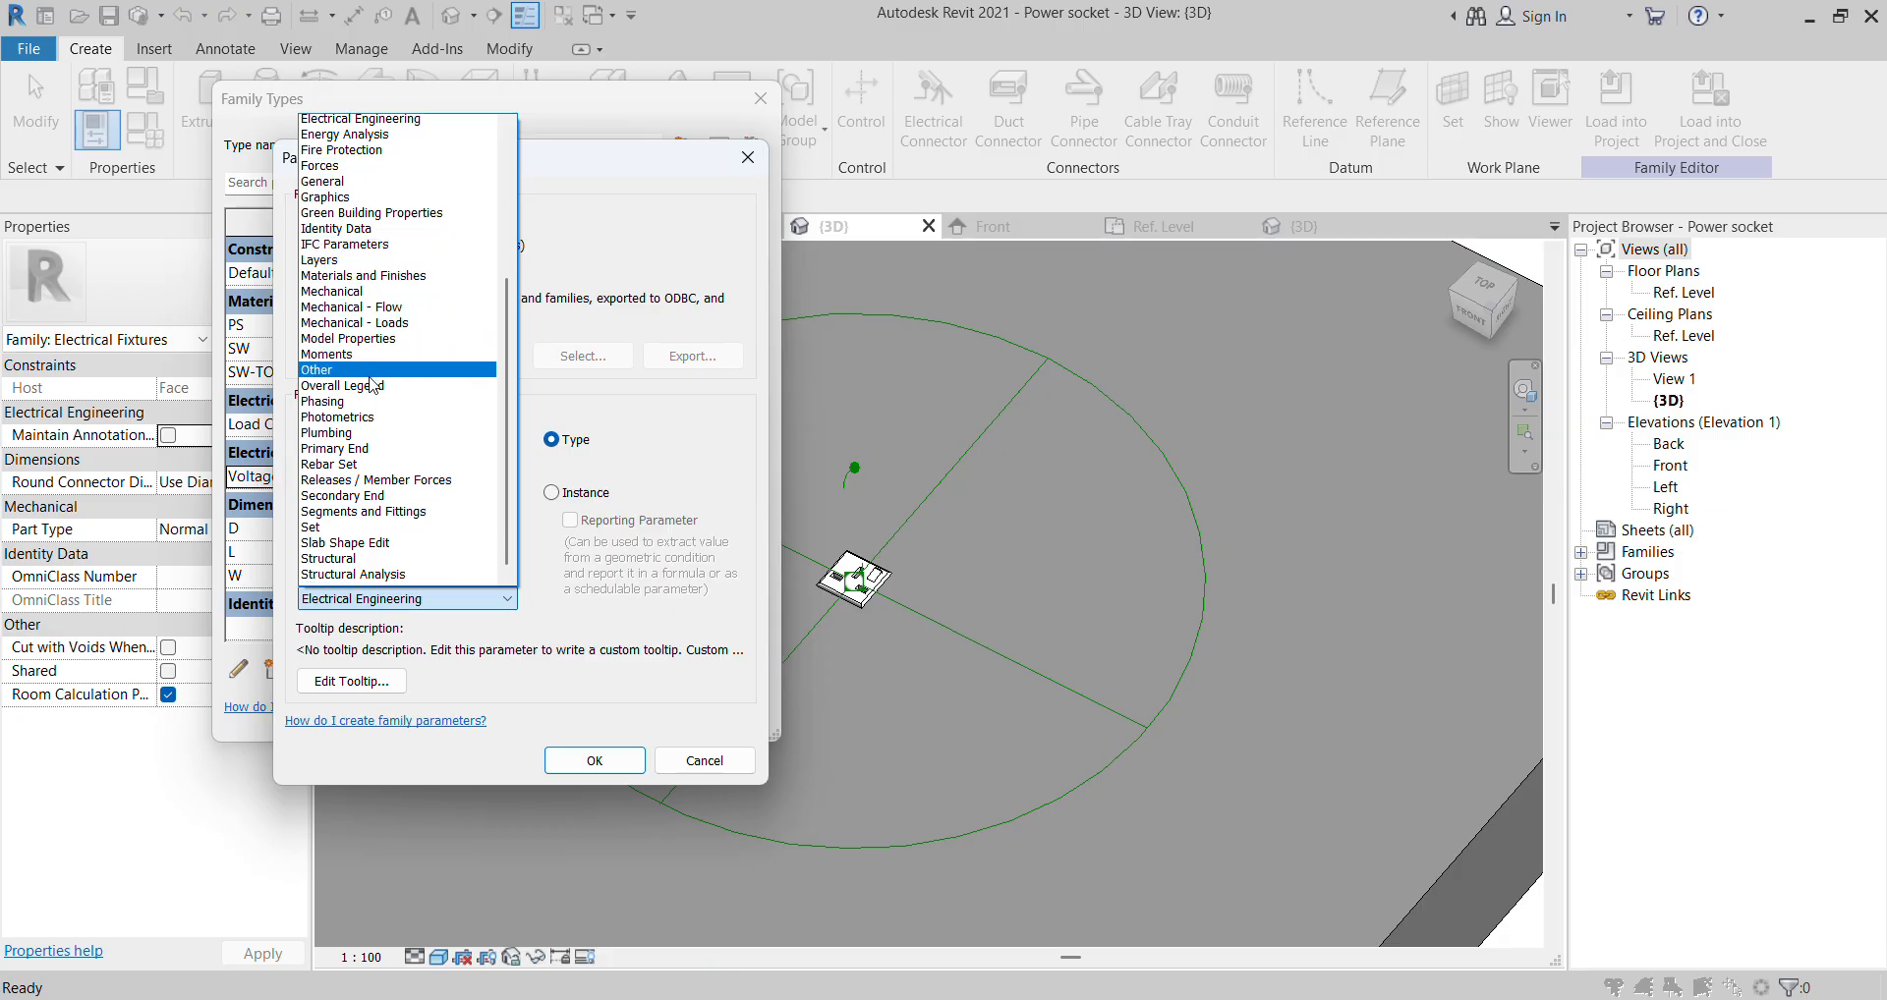
{"action": "scroll", "coordinate": [369, 496], "scroll_direction": "up", "scroll_amount": 1}
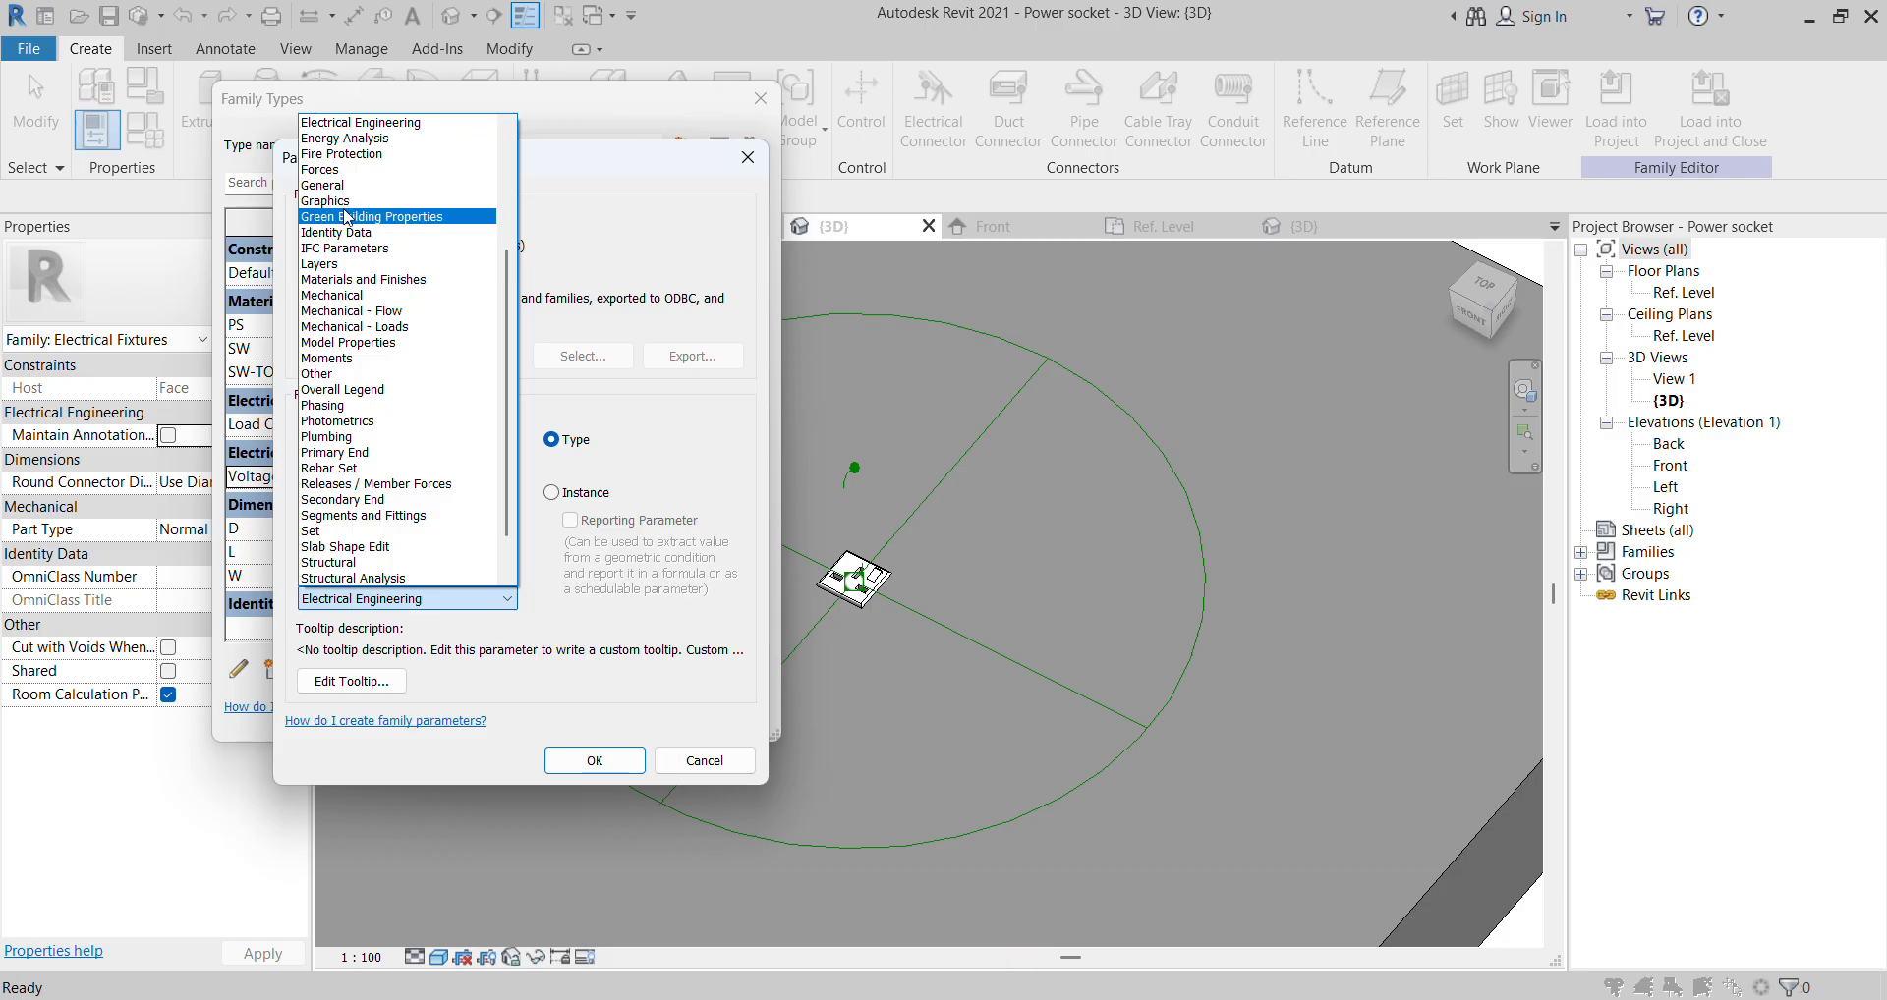
{"action": "scroll", "coordinate": [341, 206], "scroll_direction": "up", "scroll_amount": 3}
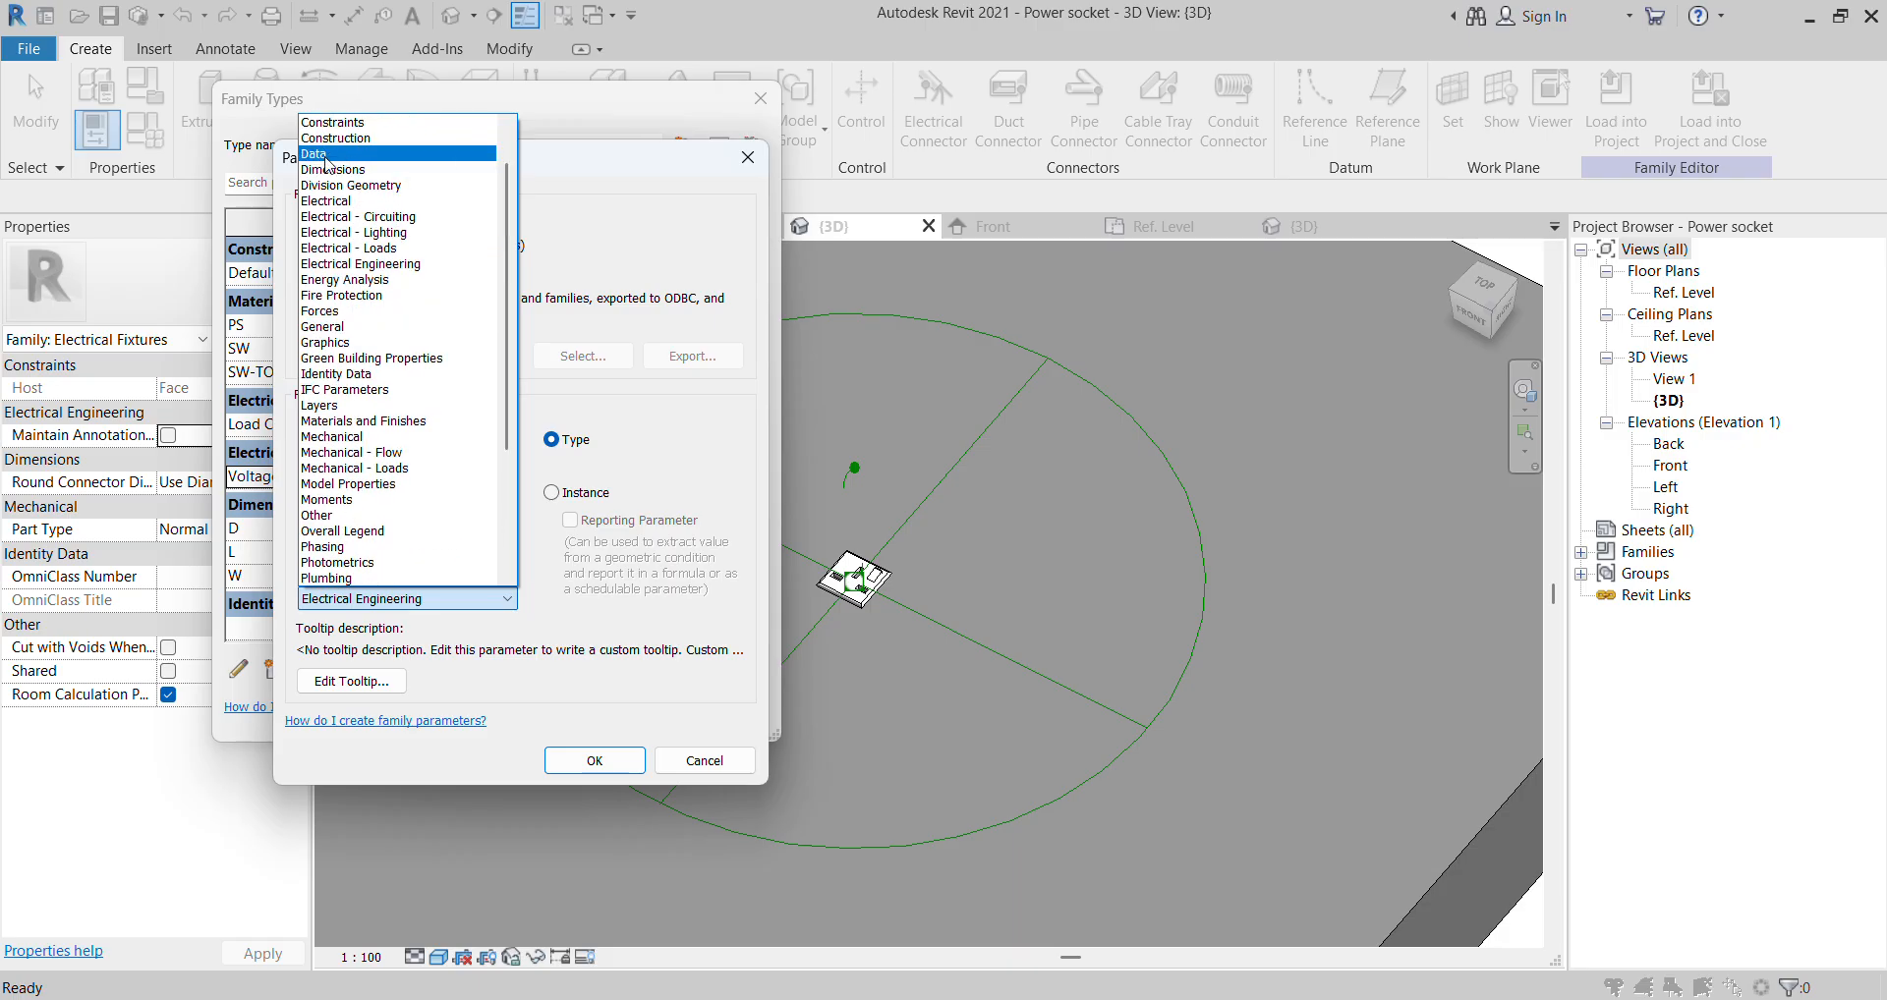
{"action": "left_click", "coordinate": [339, 203]}
{"action": "left_click", "coordinate": [597, 760]}
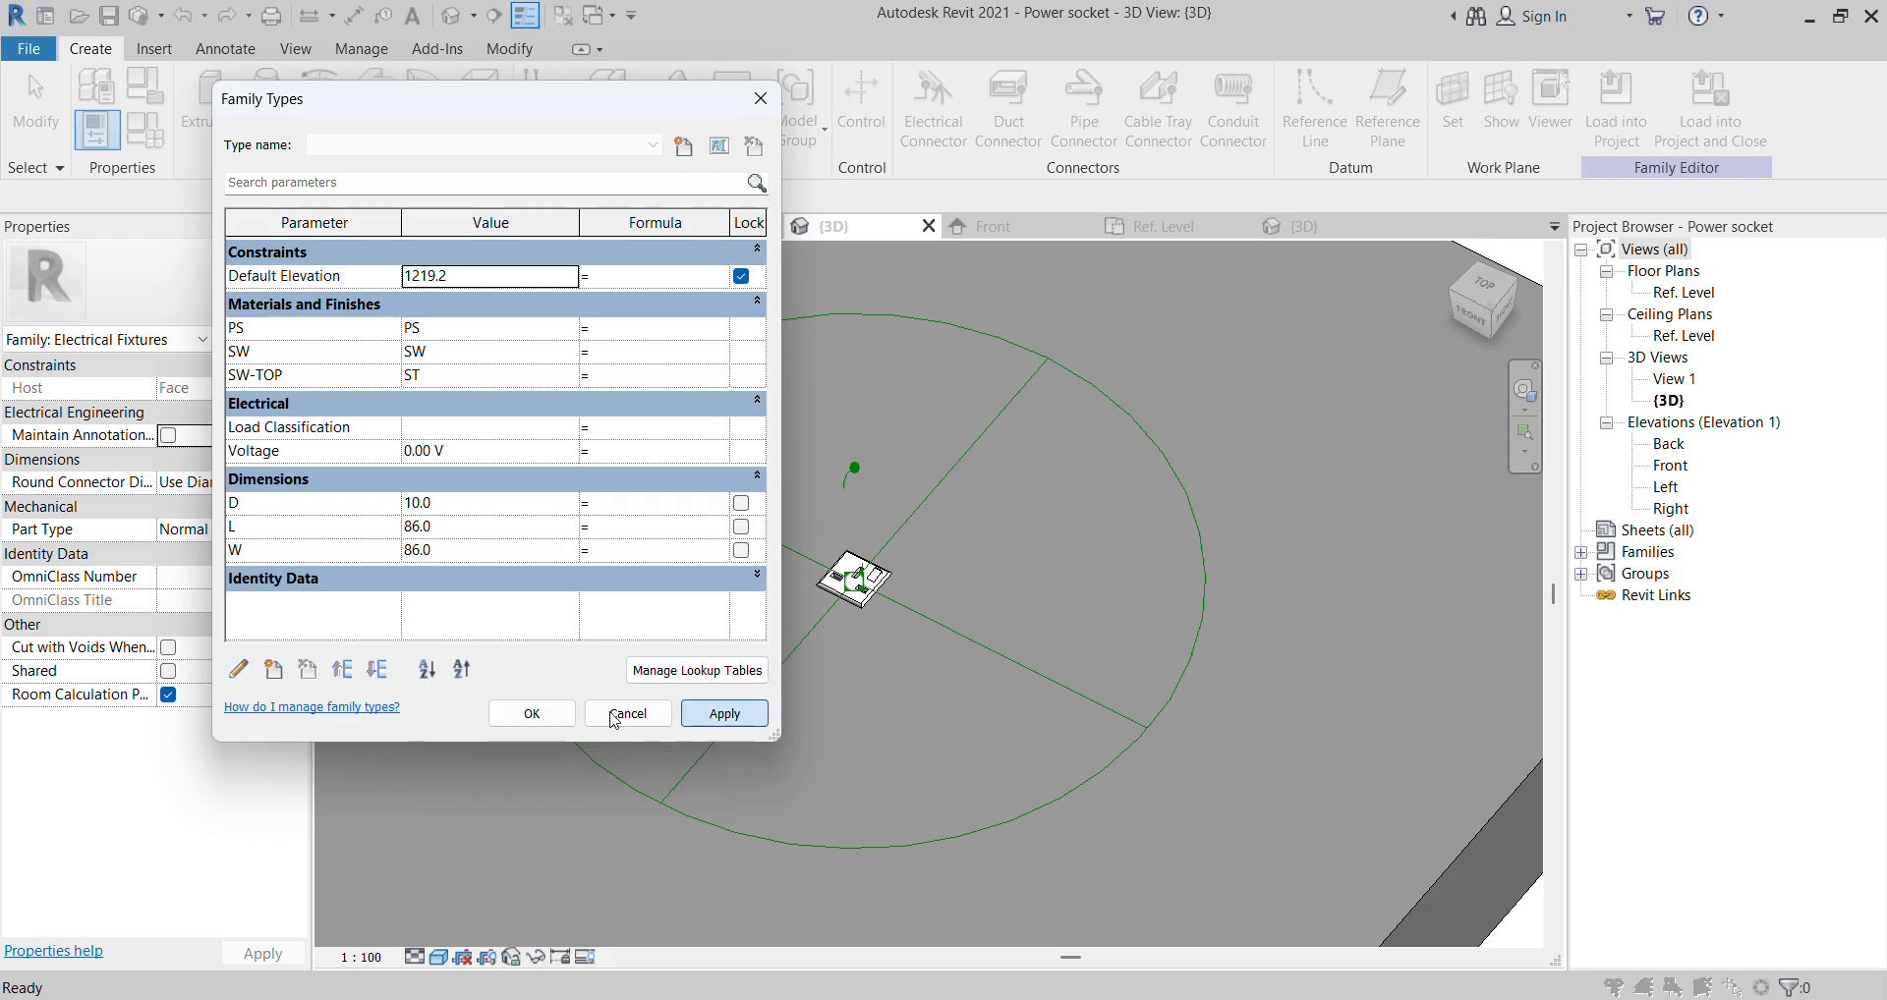
{"action": "left_click", "coordinate": [536, 714]}
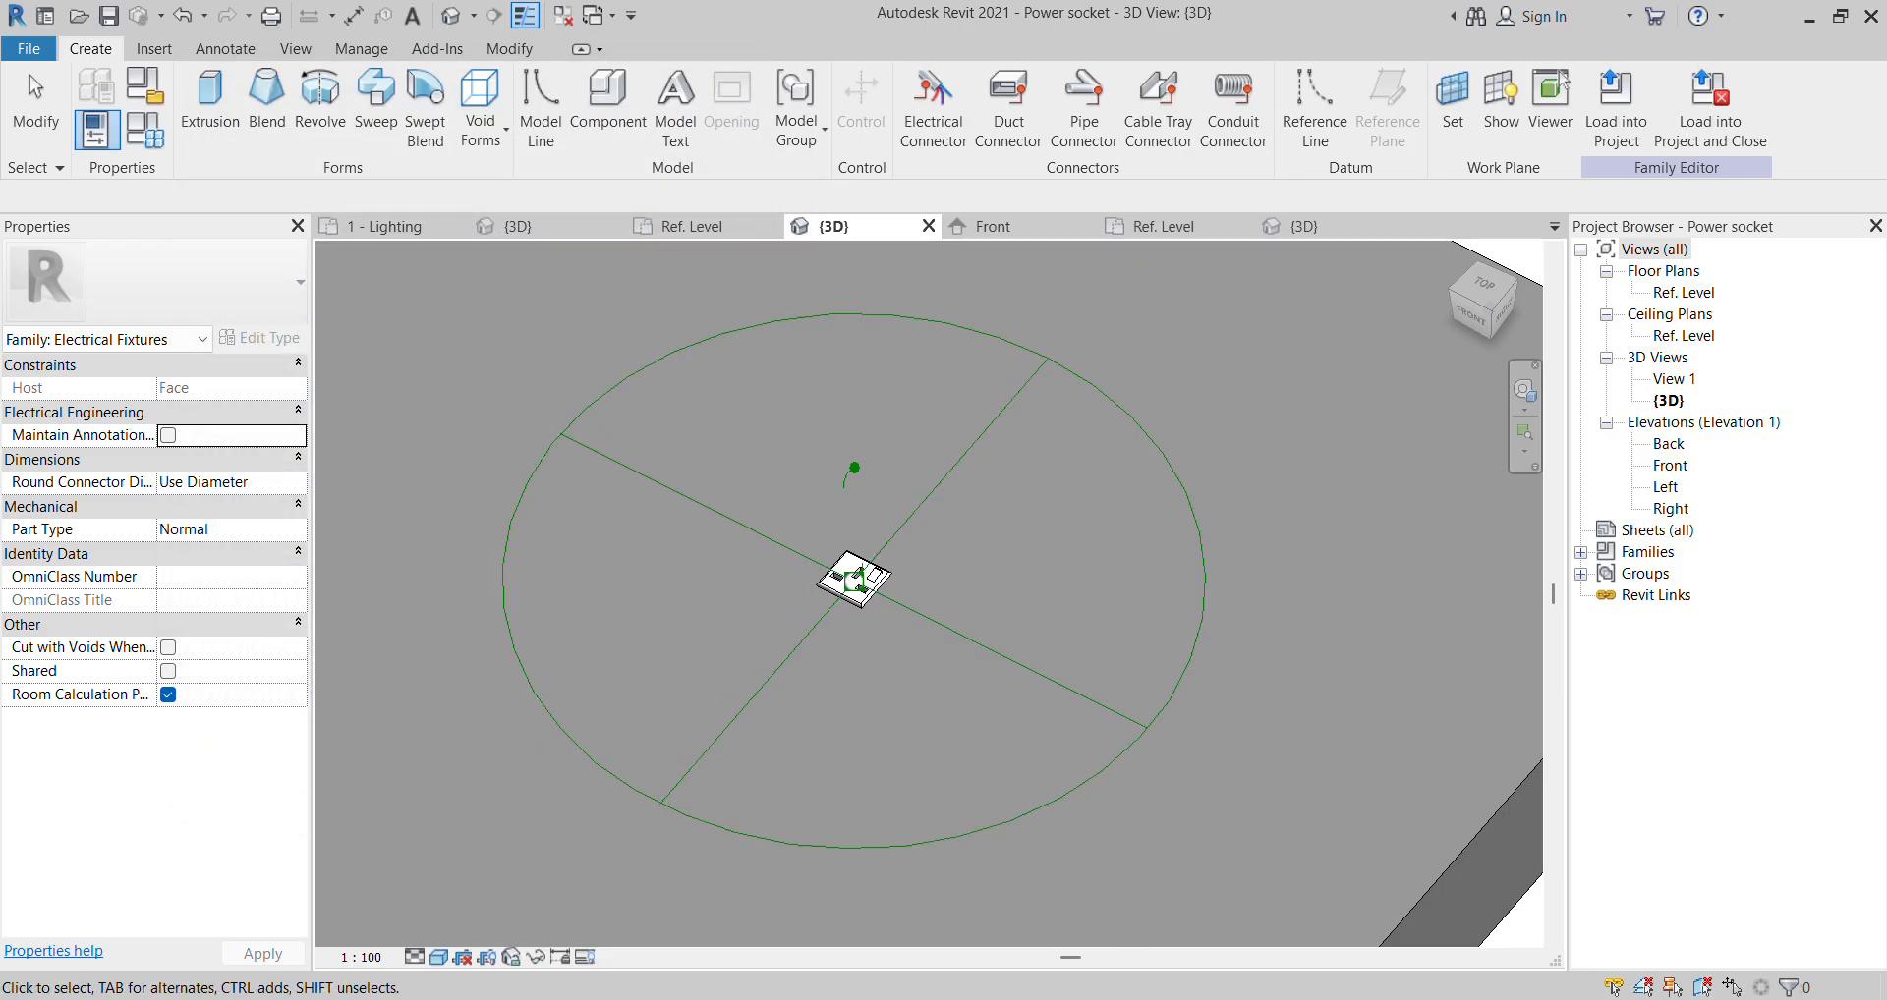
Check the reference slide, then create a family parameter named Load with the Electrical discipline and Apparent Power type.
{"action": "key", "text": "alt+Tab"}
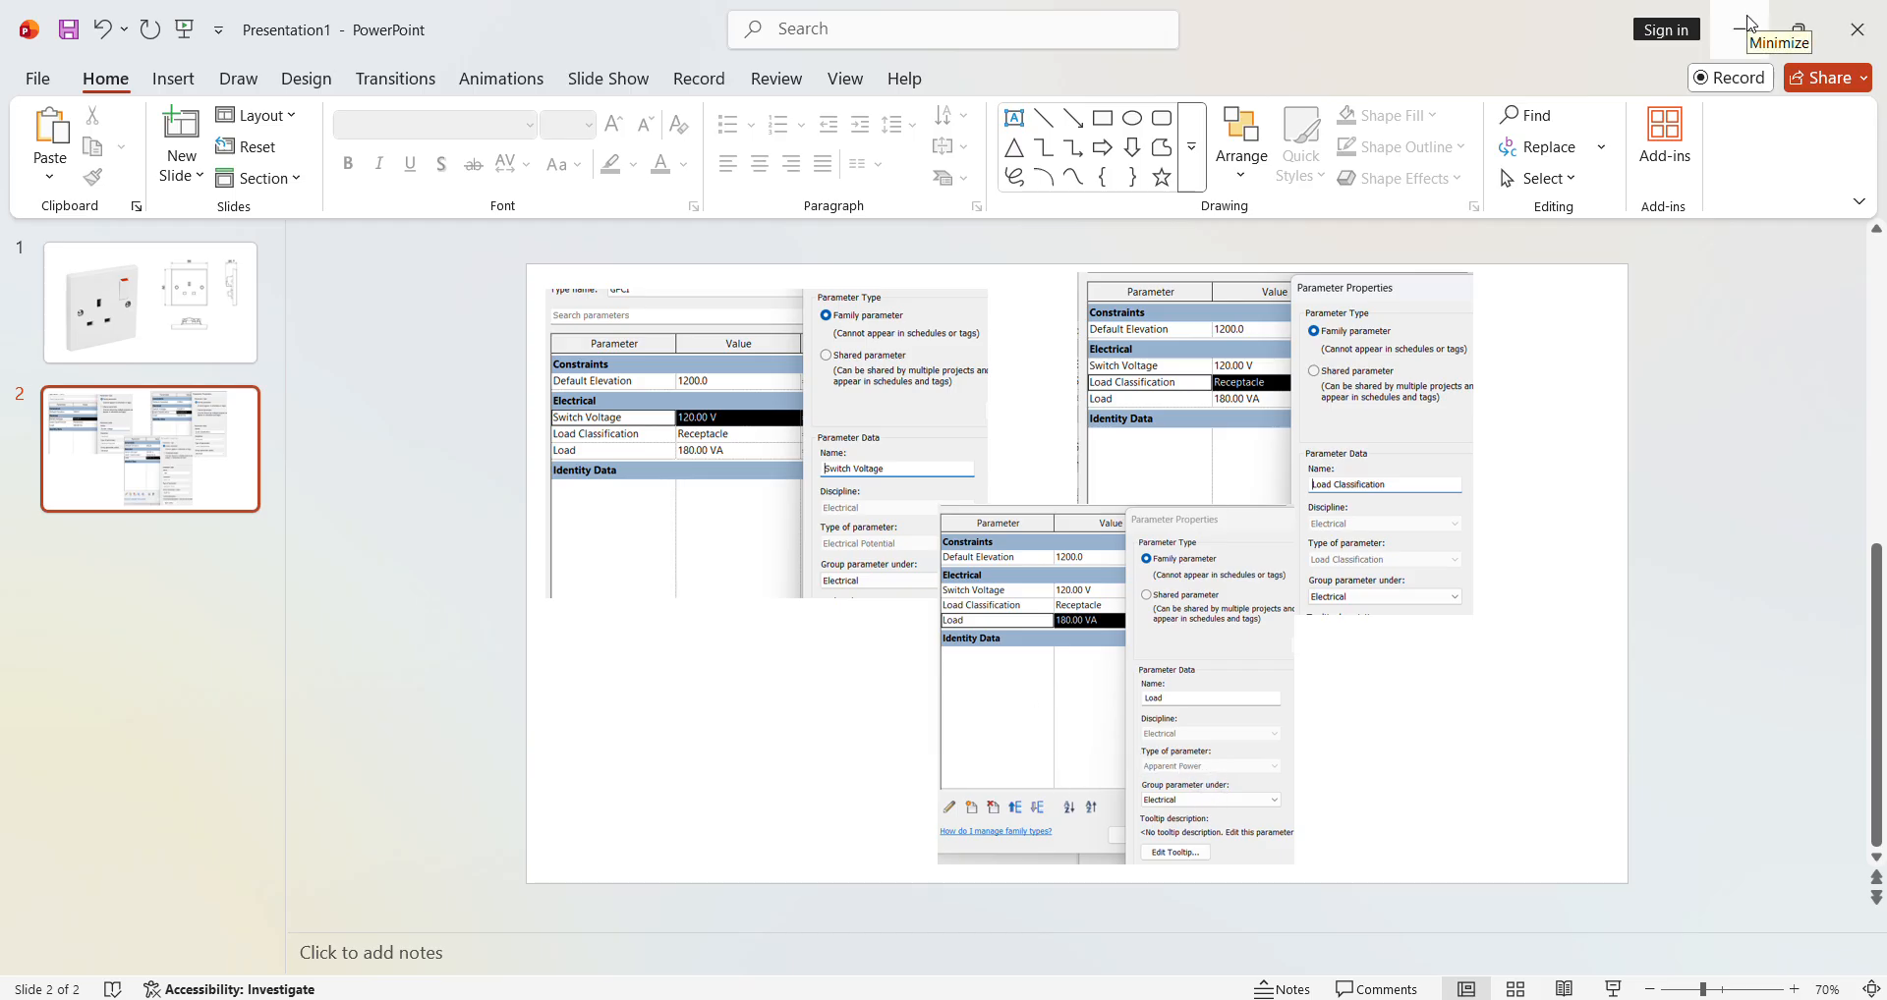
{"action": "left_click", "coordinate": [1750, 24]}
{"action": "left_click", "coordinate": [146, 129]}
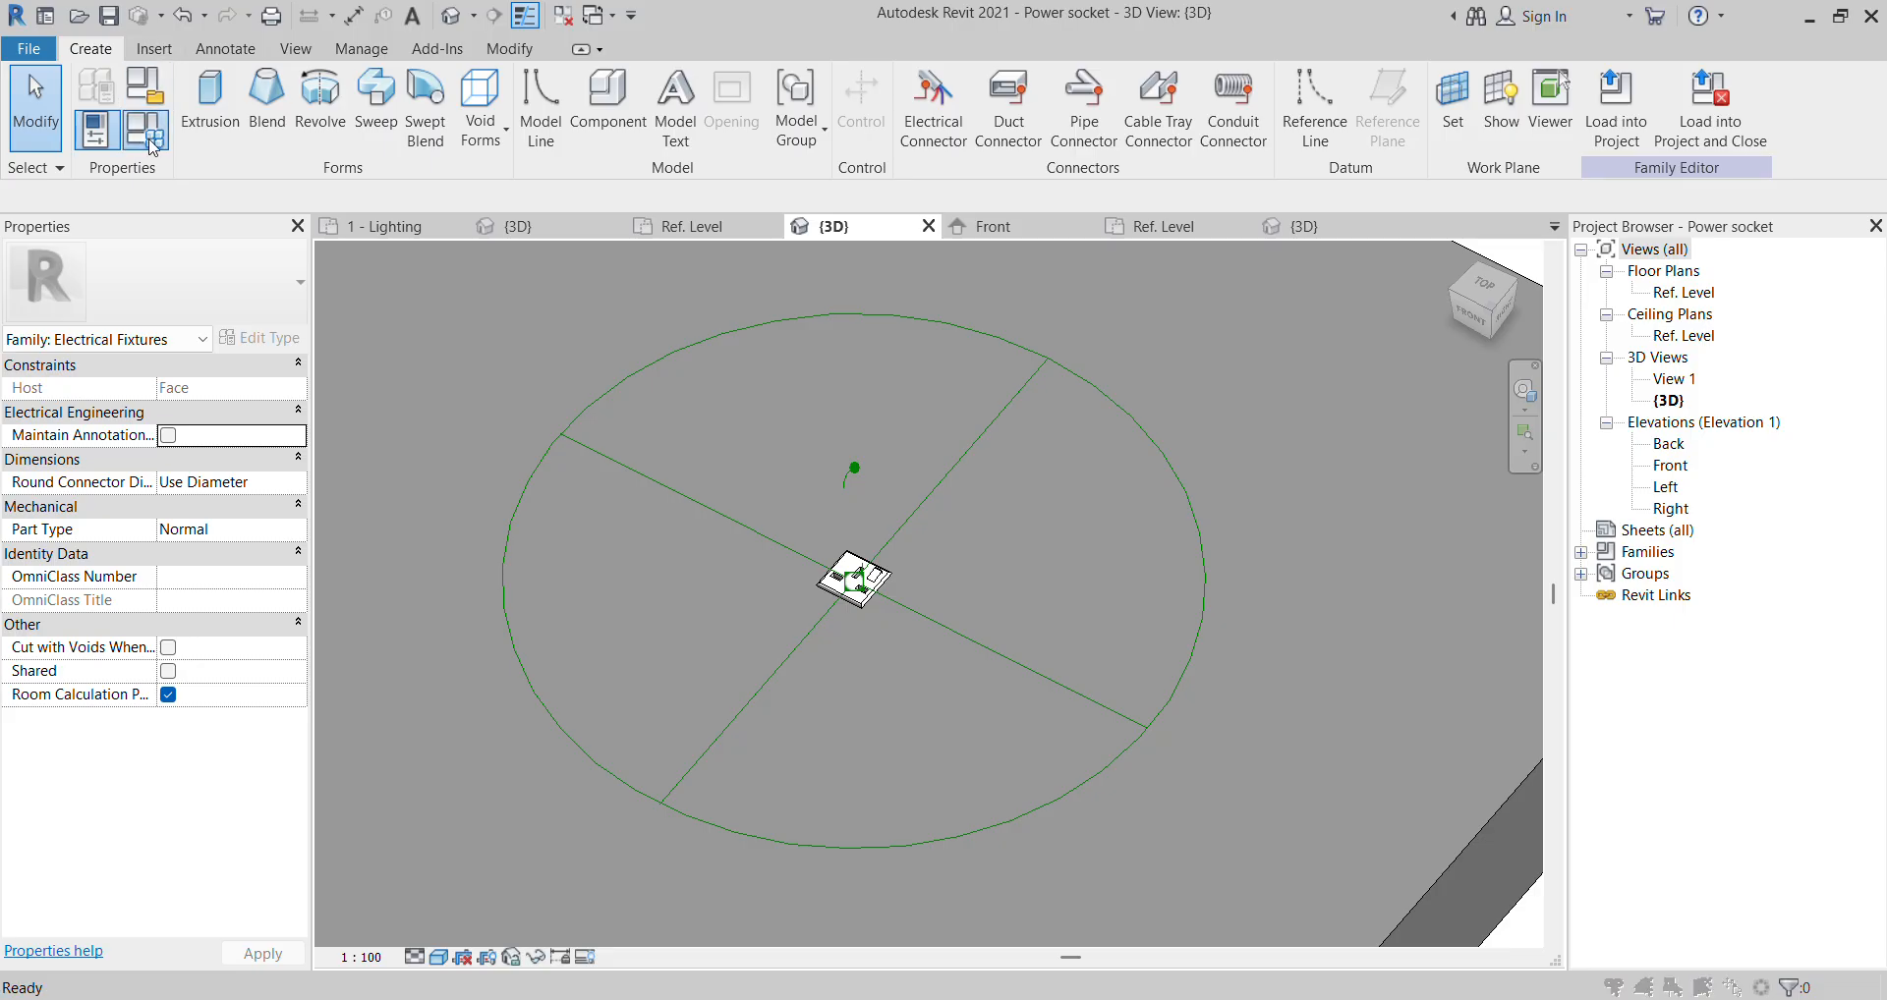
{"action": "left_click", "coordinate": [267, 672]}
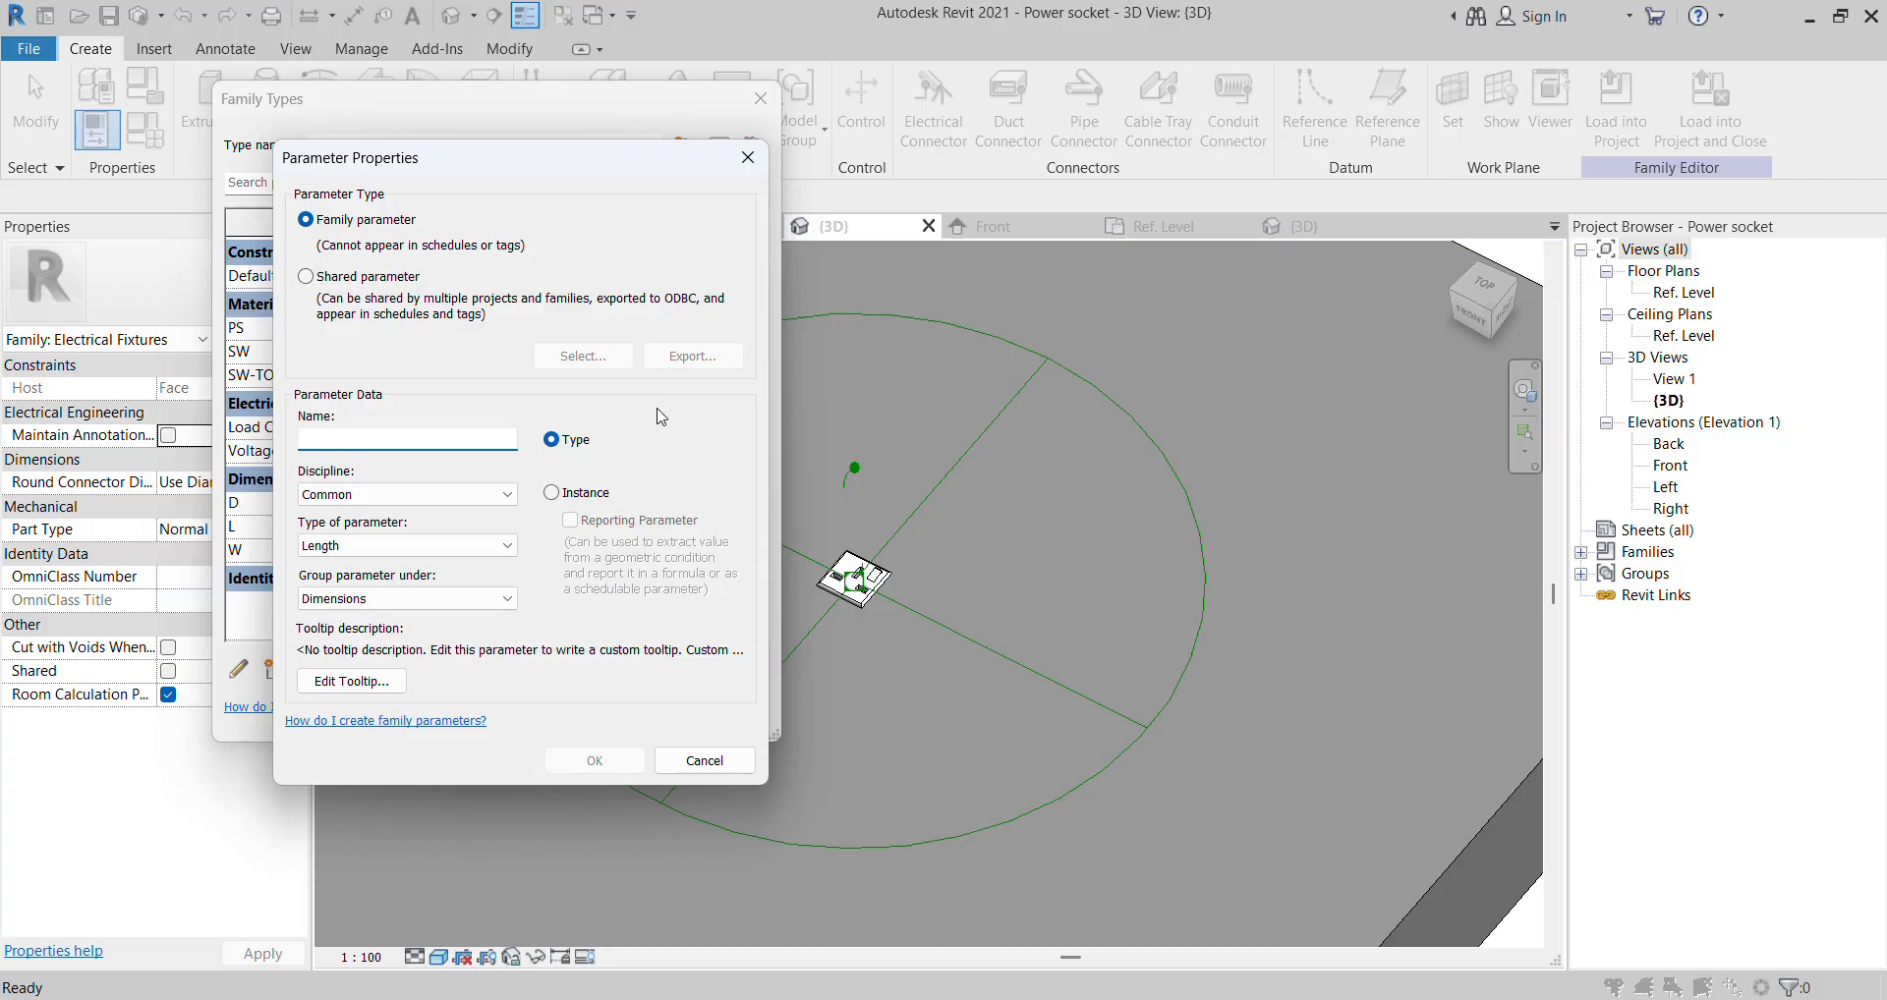
{"action": "type", "text": "Load"}
{"action": "left_click", "coordinate": [489, 496]}
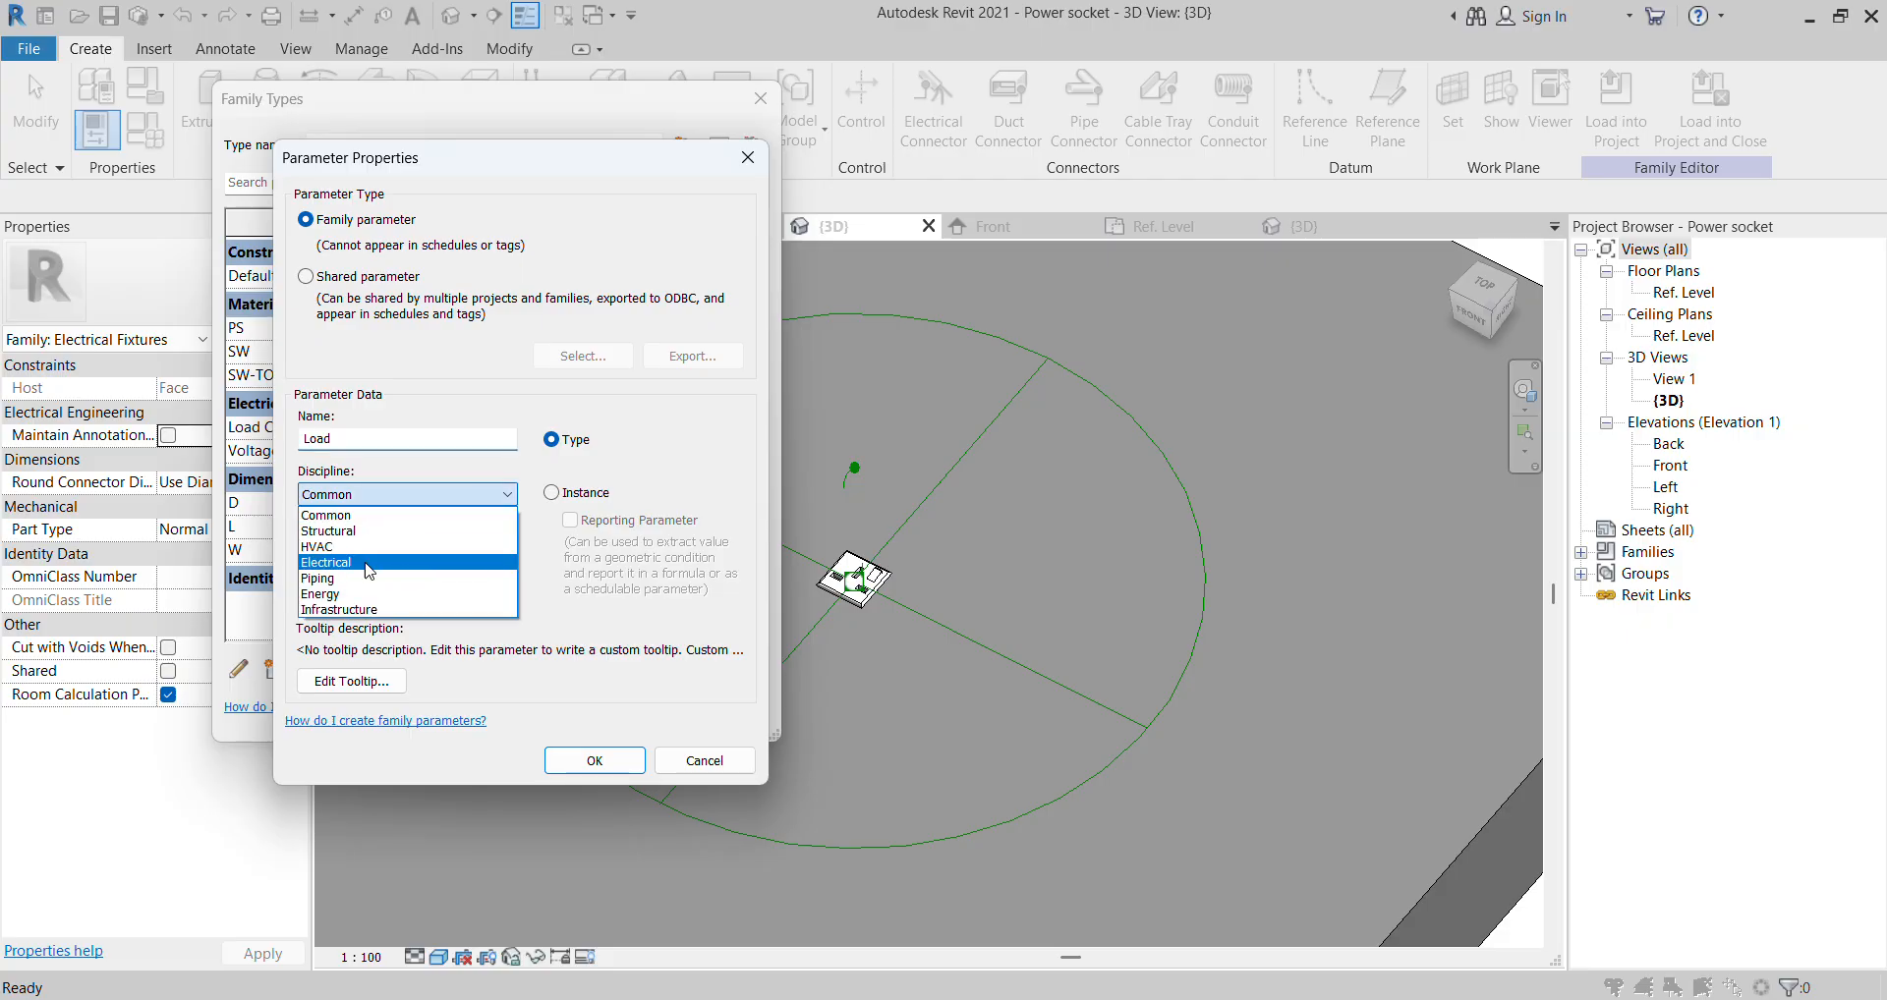
{"action": "left_click", "coordinate": [326, 562]}
{"action": "left_click", "coordinate": [472, 545]}
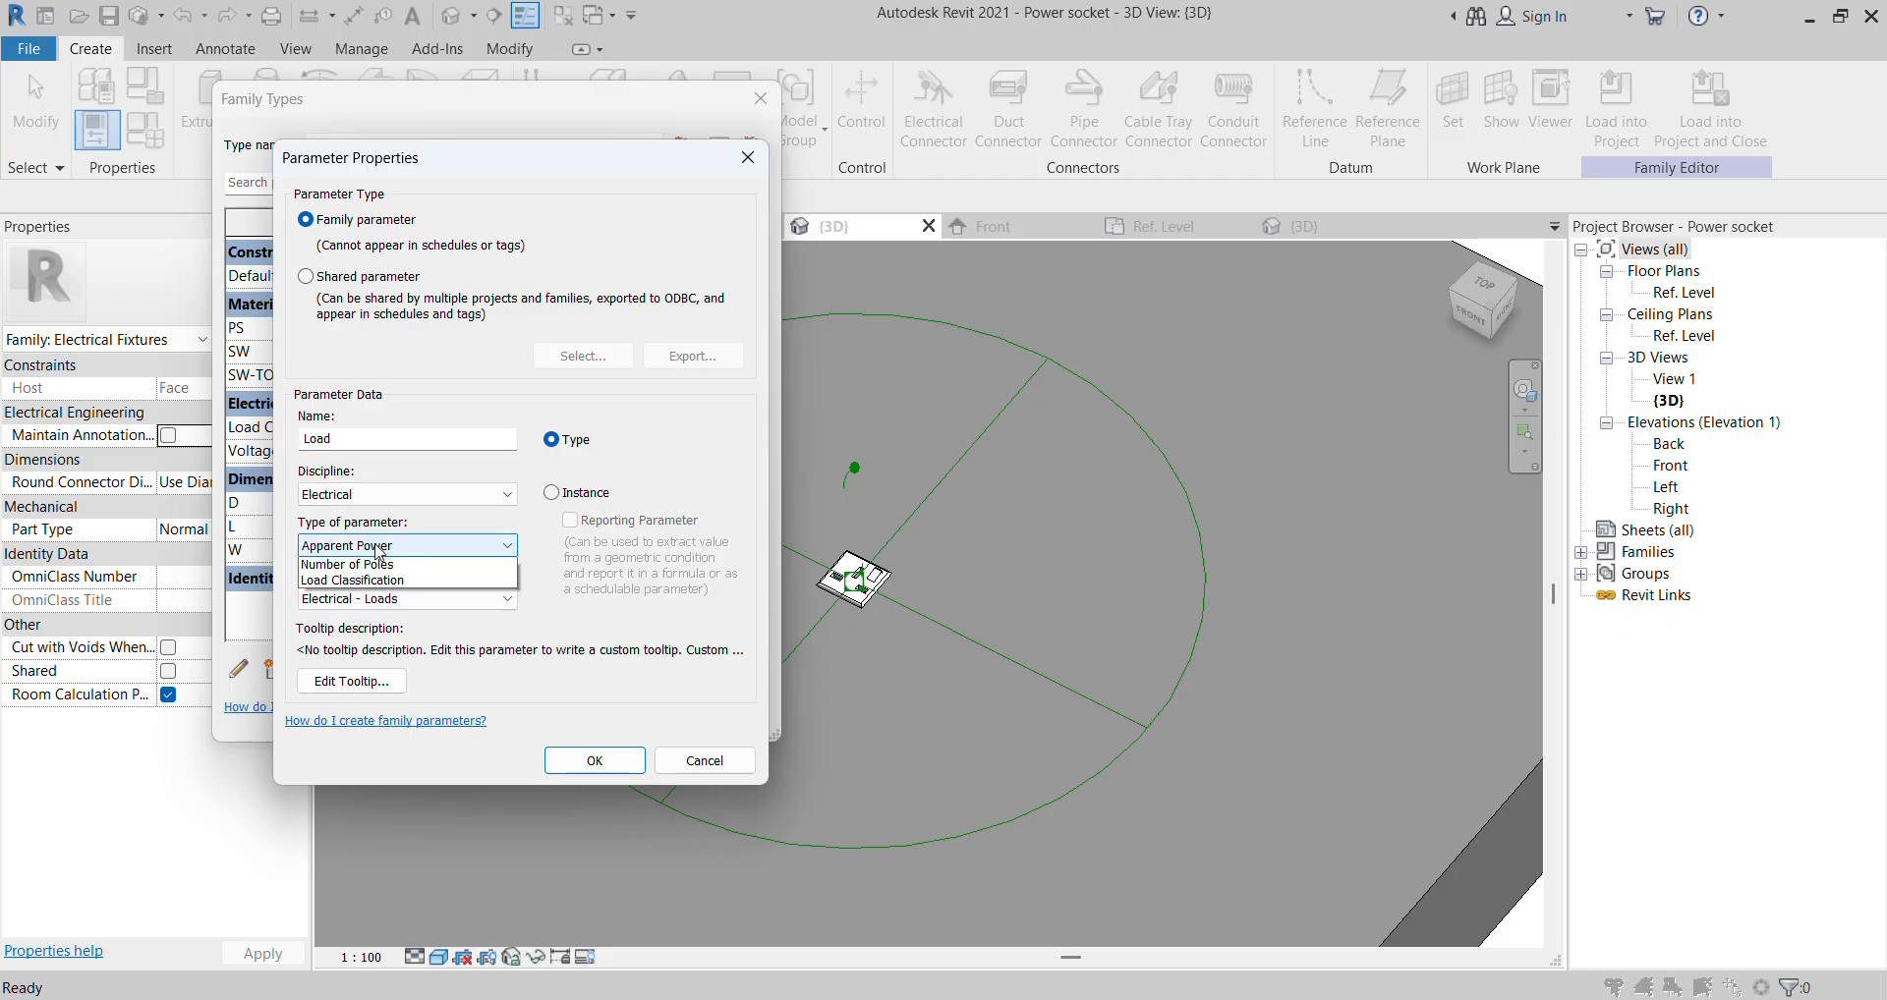
{"action": "left_click", "coordinate": [425, 545]}
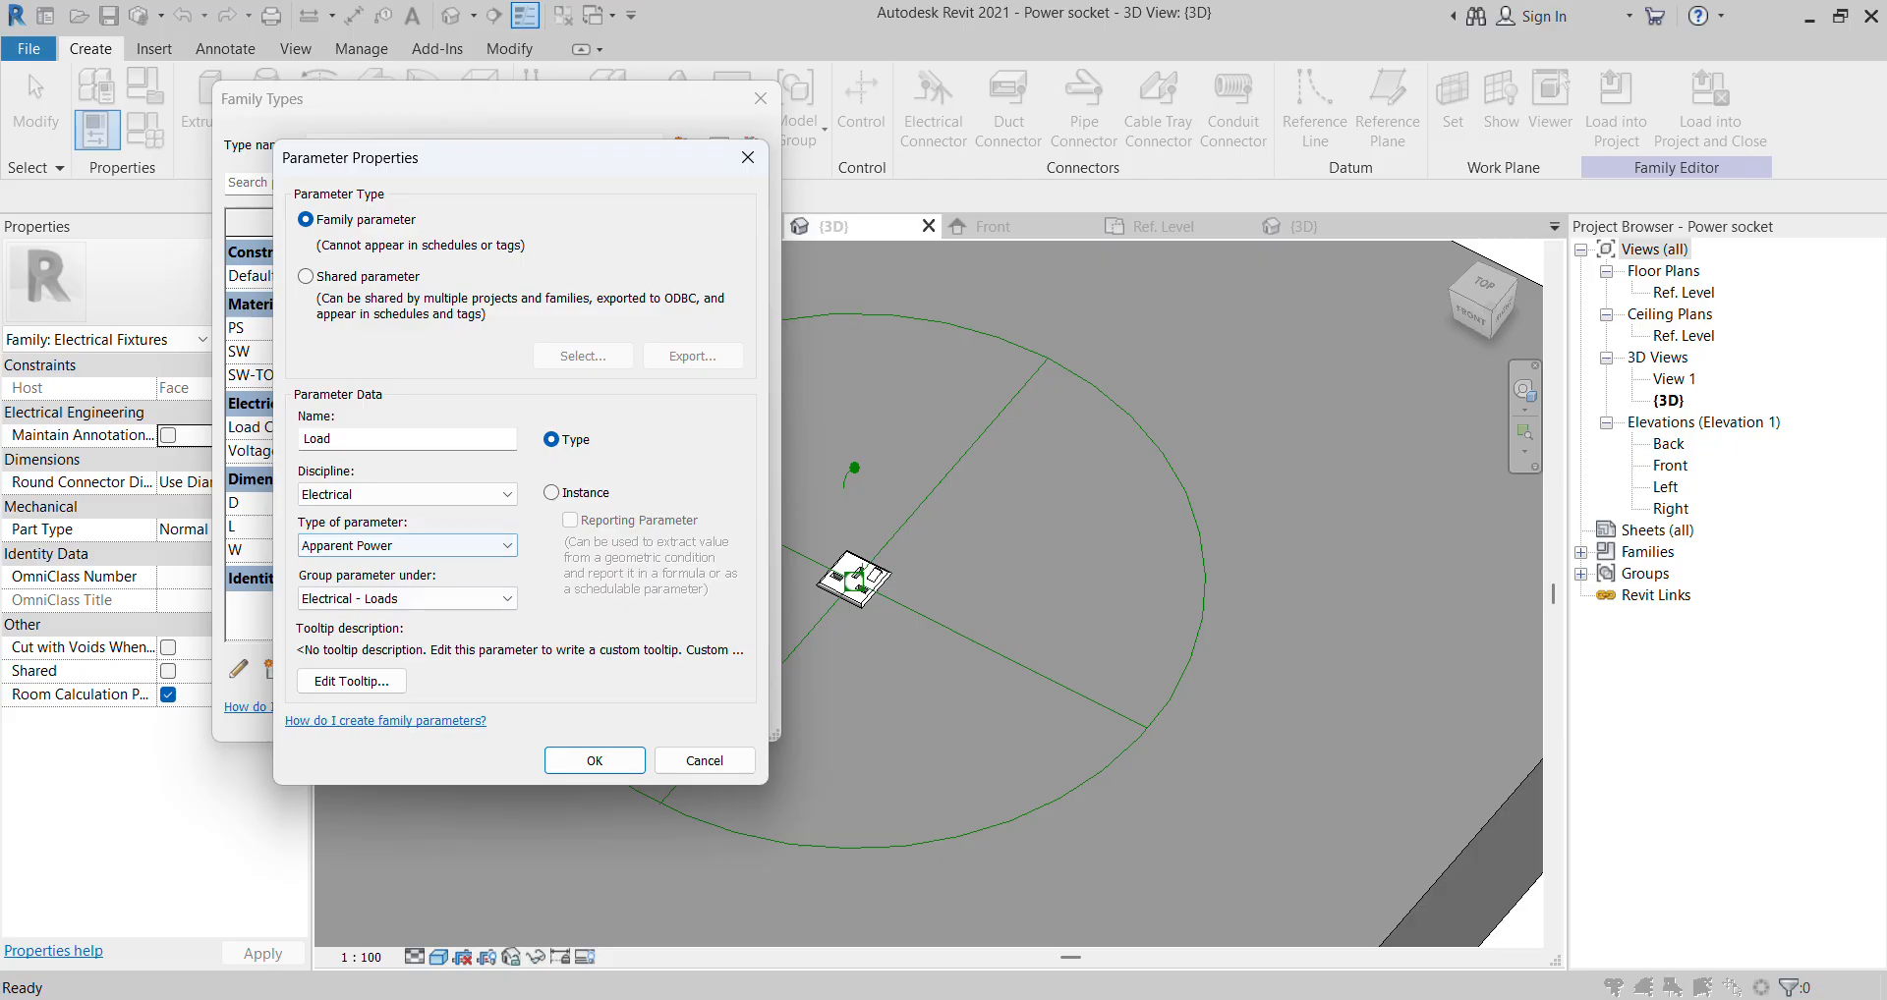
Compare the Load parameter with the reference slide, group it under Electrical, and add it to the family.
{"action": "mouse_move", "coordinate": [1243, 997]}
{"action": "left_click", "coordinate": [1287, 925]}
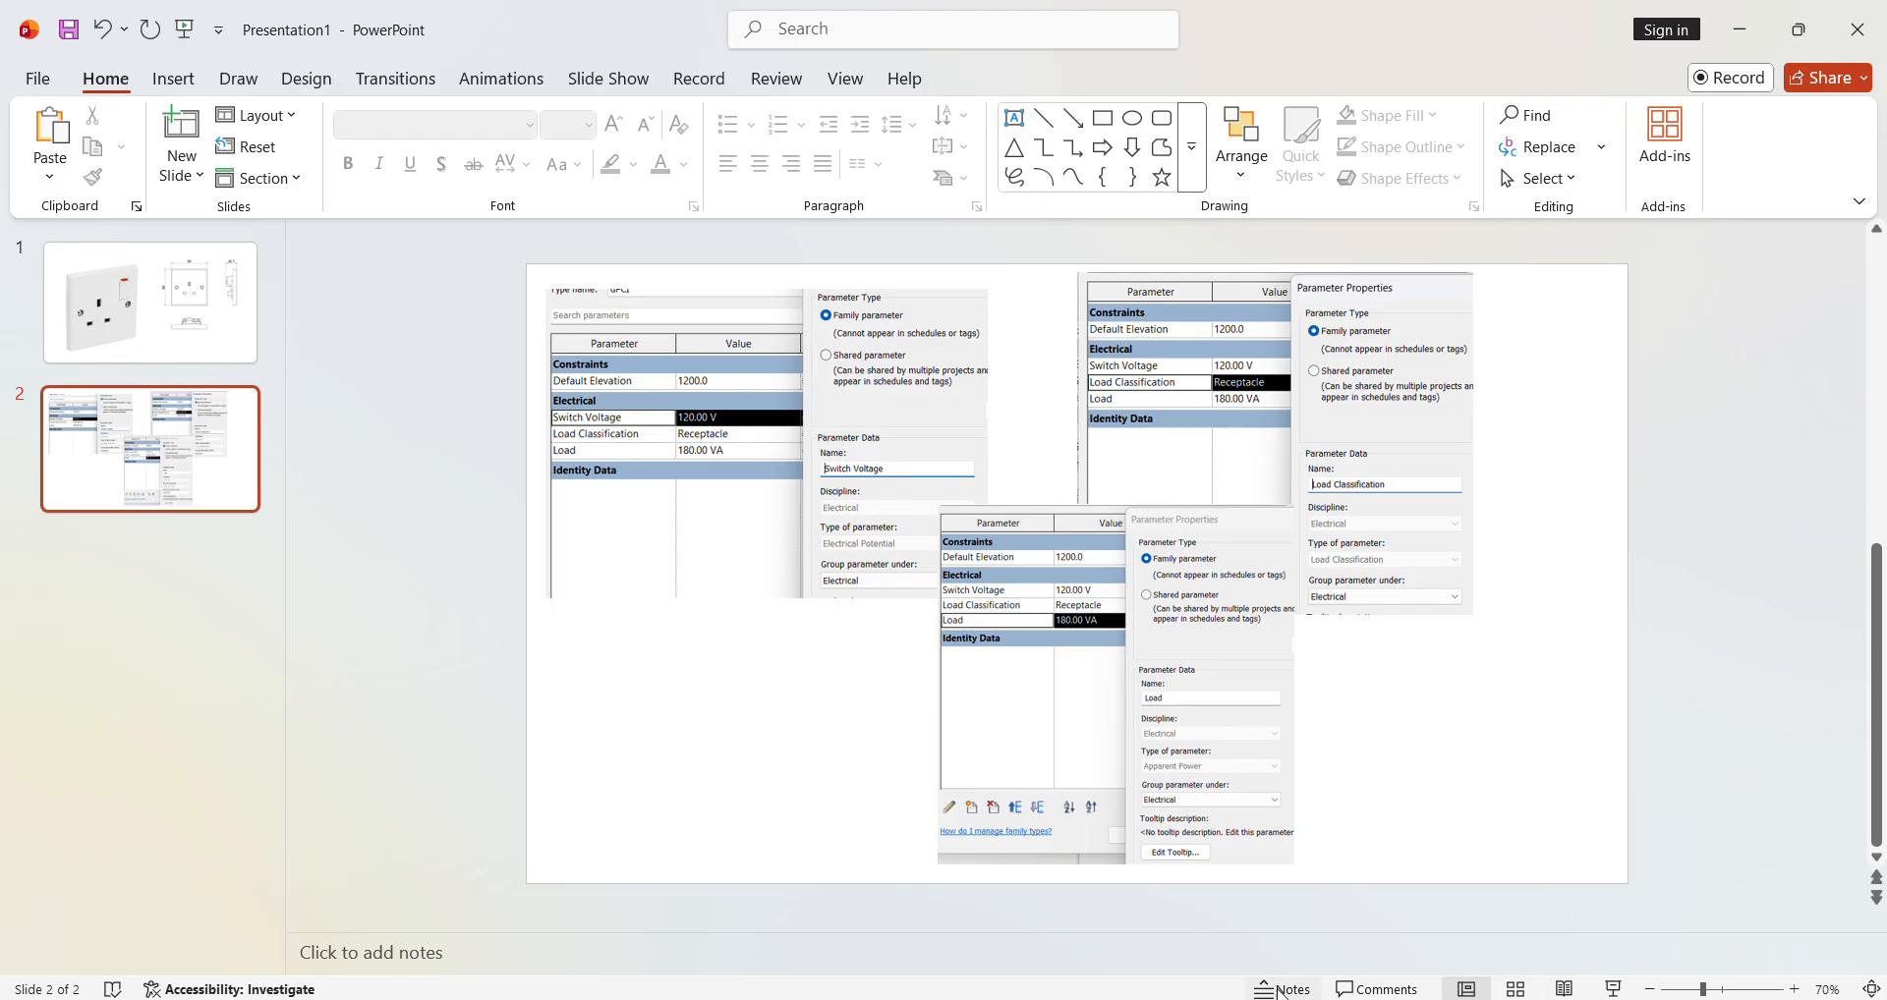
{"action": "left_click", "coordinate": [1278, 997]}
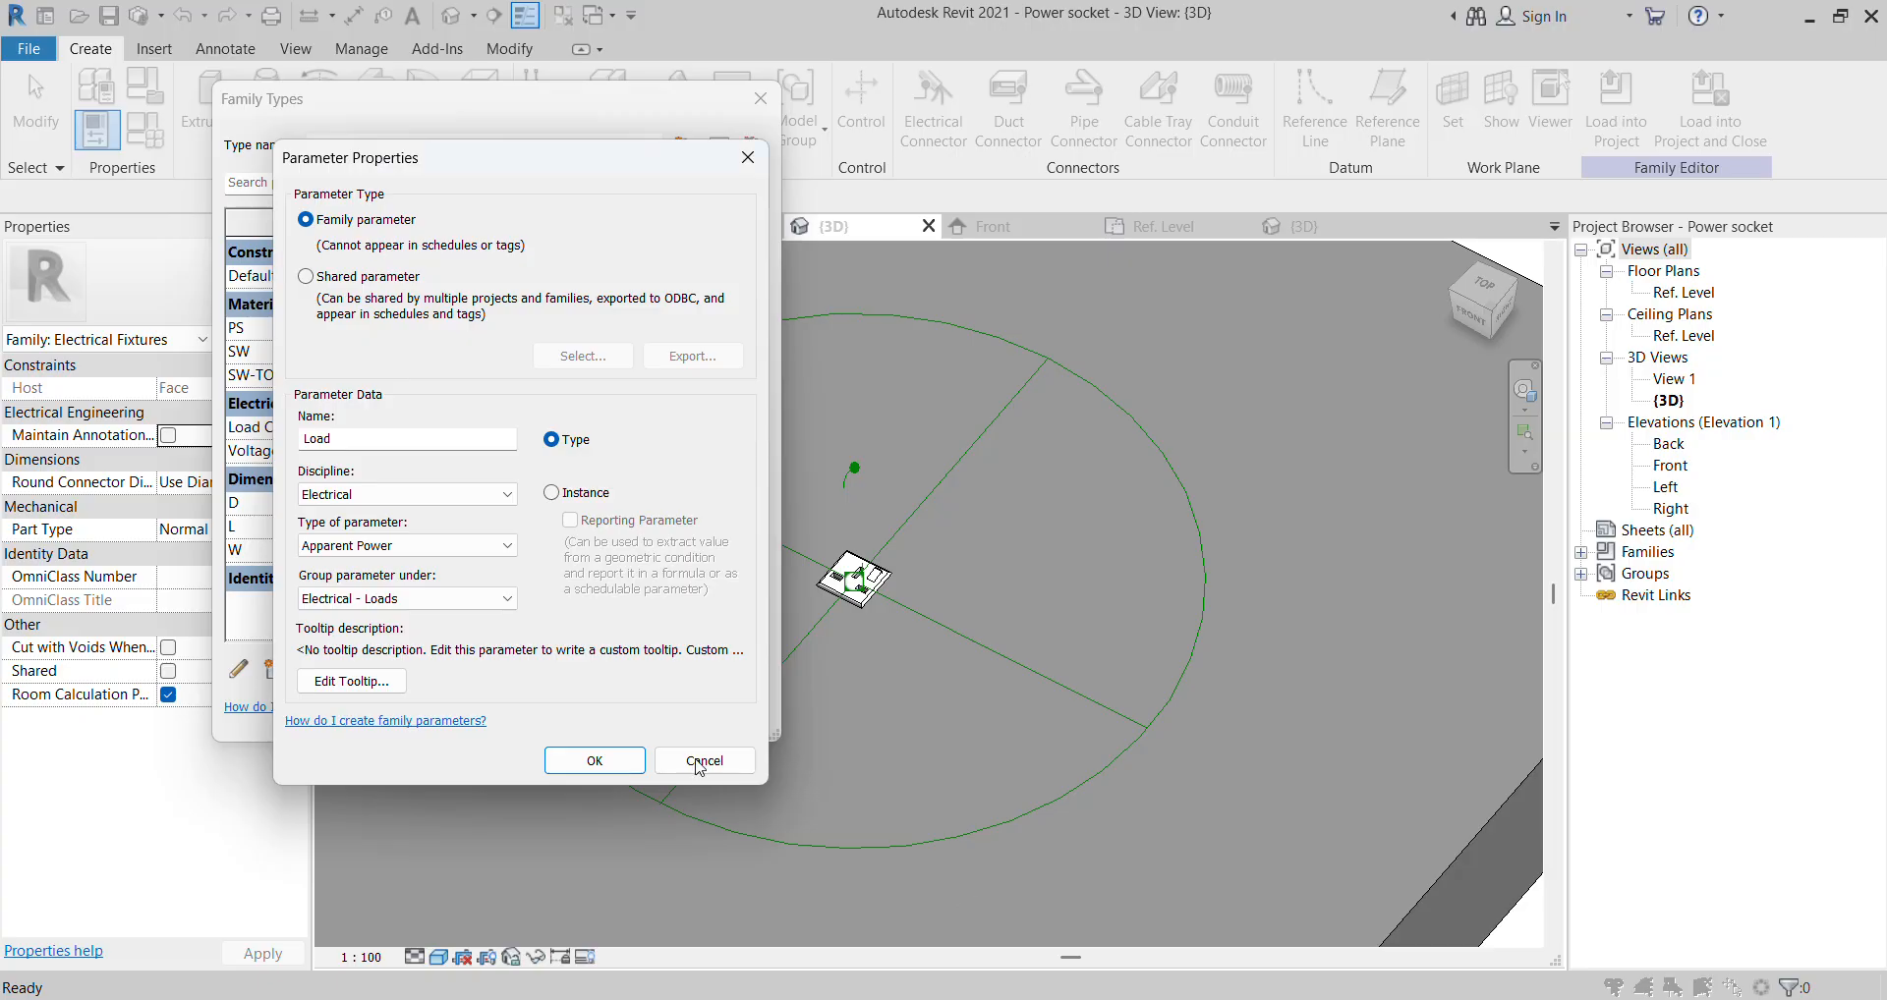
{"action": "left_click", "coordinate": [461, 599]}
{"action": "scroll", "coordinate": [389, 221], "scroll_direction": "up", "scroll_amount": 2}
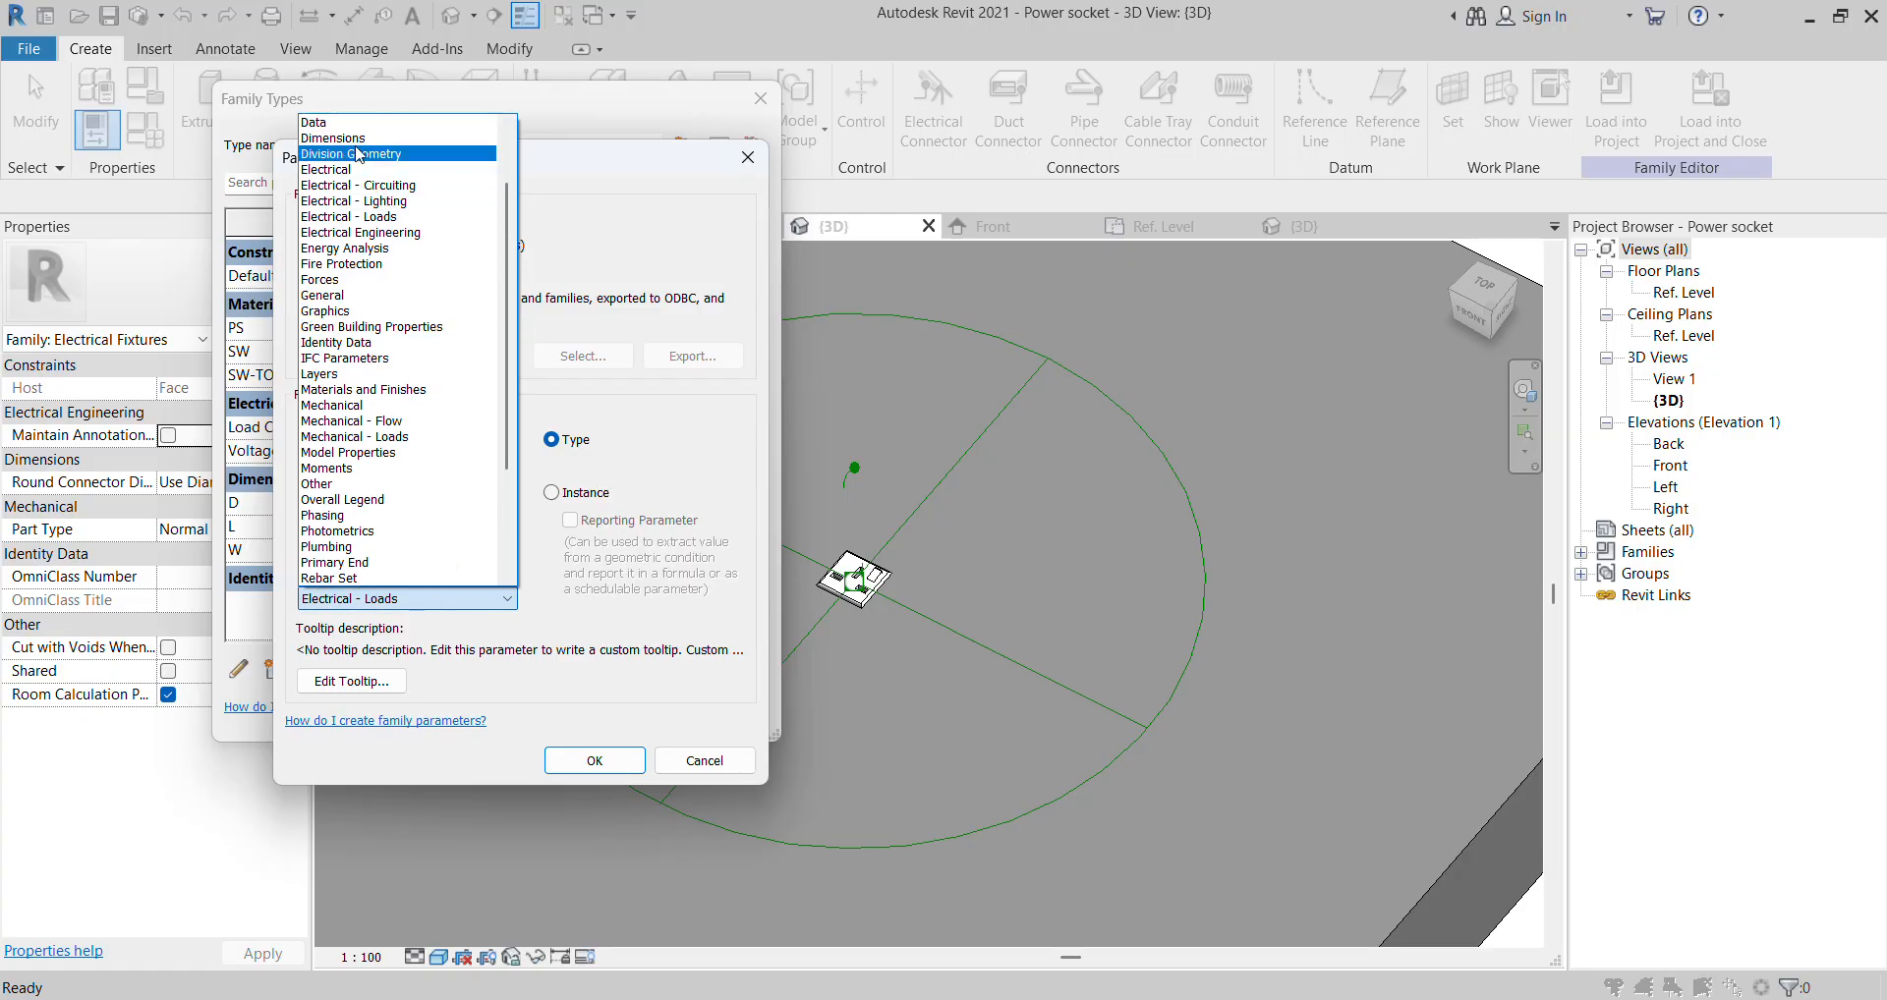
{"action": "left_click", "coordinate": [344, 177]}
{"action": "left_click", "coordinate": [583, 764]}
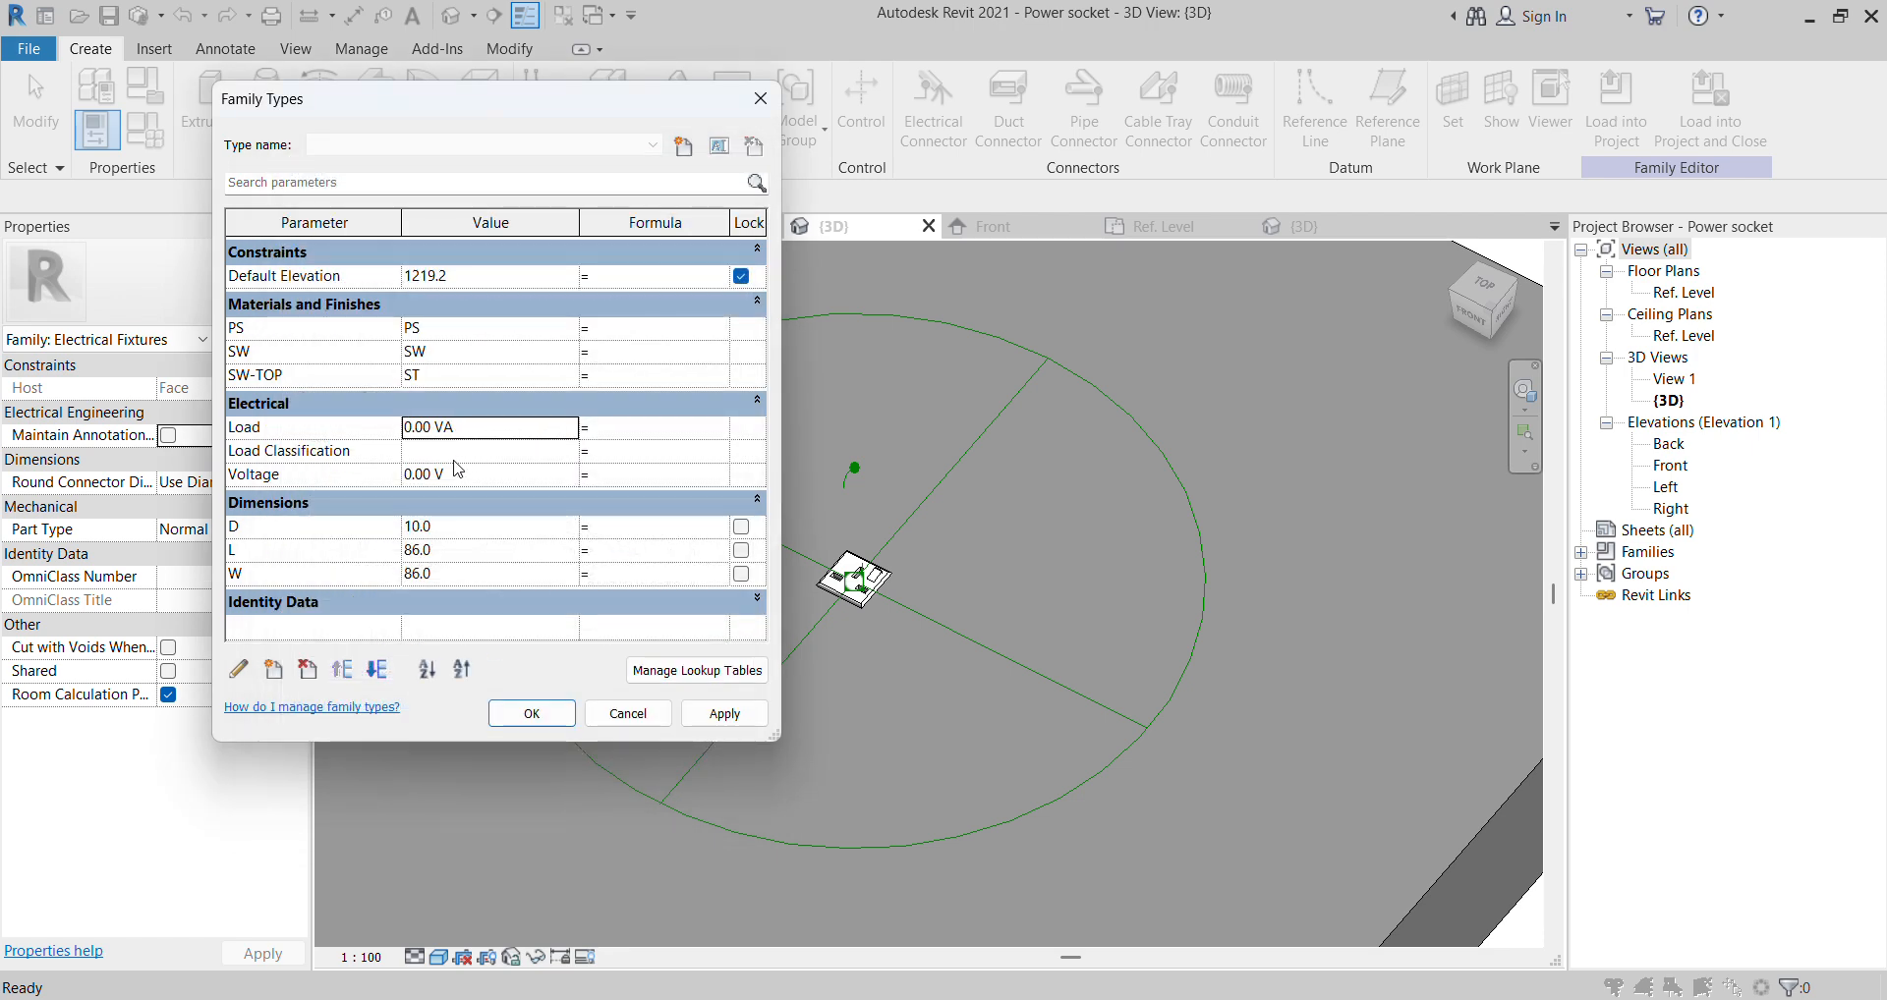
Set the family's Load value to 120 VA and its Voltage value to 120 V.
{"action": "left_click", "coordinate": [475, 426]}
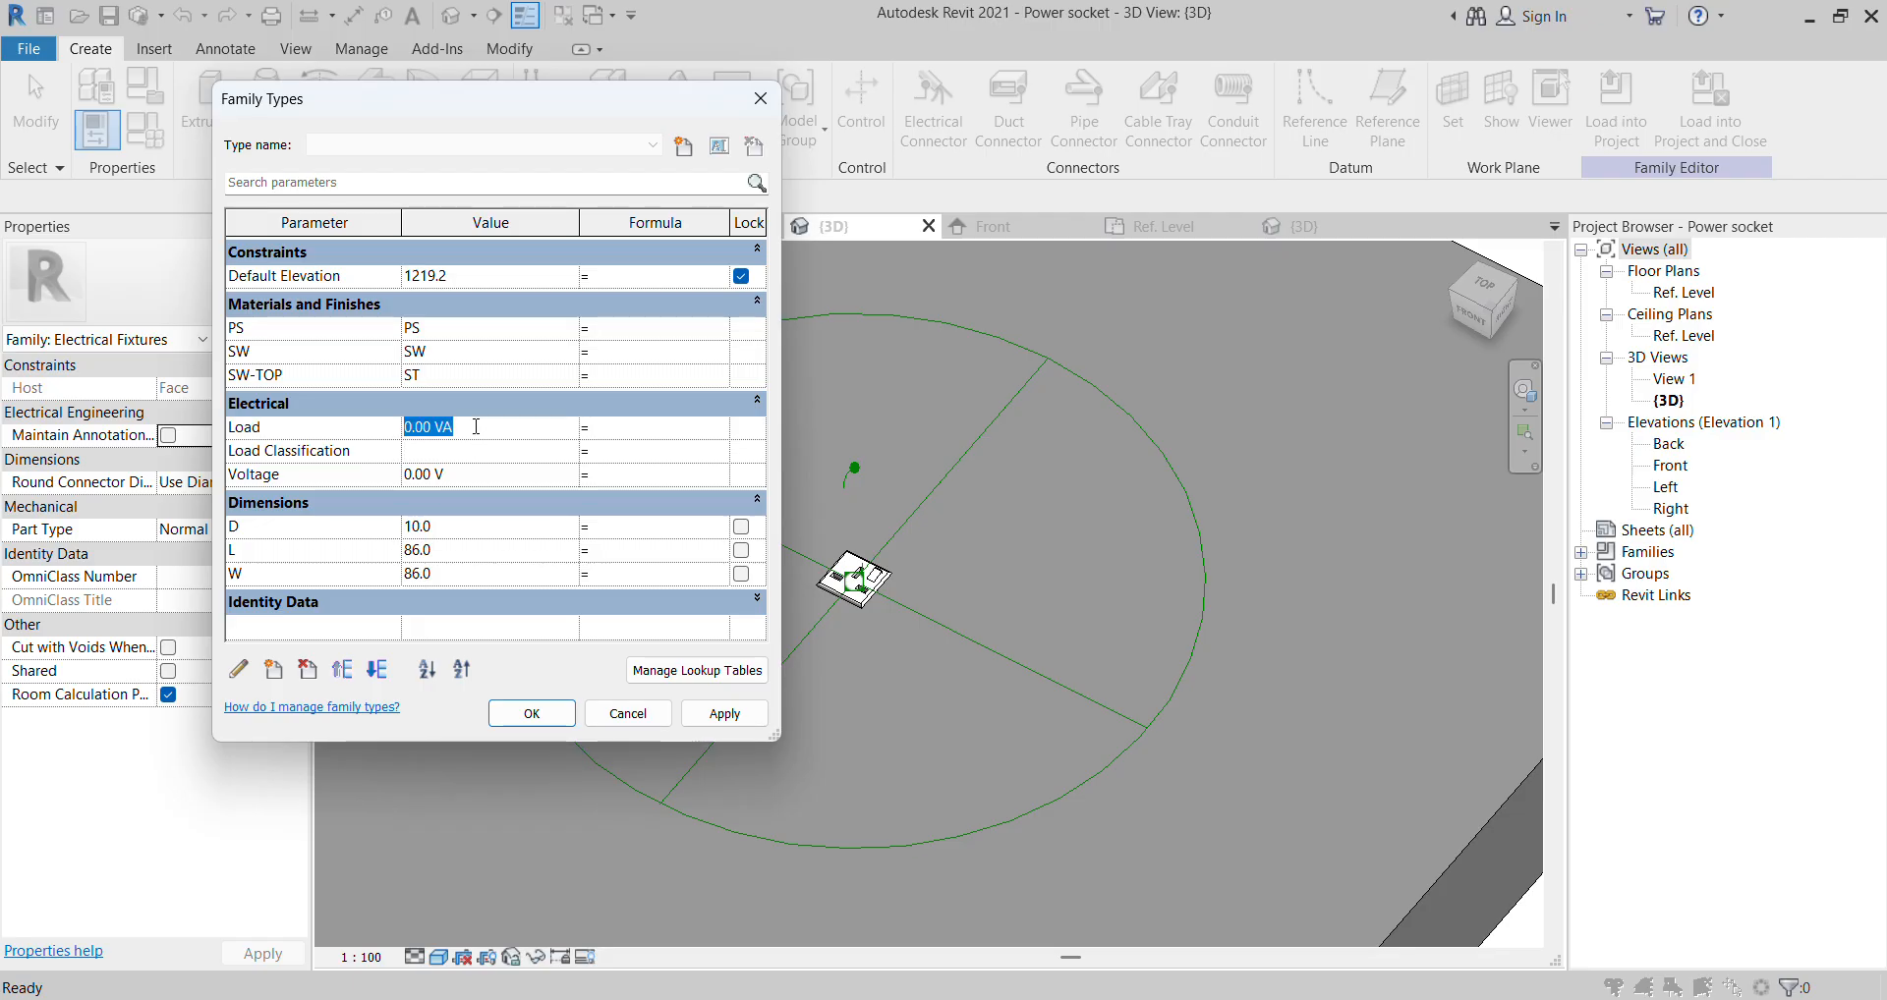
{"action": "type", "text": "120"}
{"action": "left_click", "coordinate": [477, 452]}
{"action": "left_click", "coordinate": [485, 473]}
{"action": "type", "text": "1"}
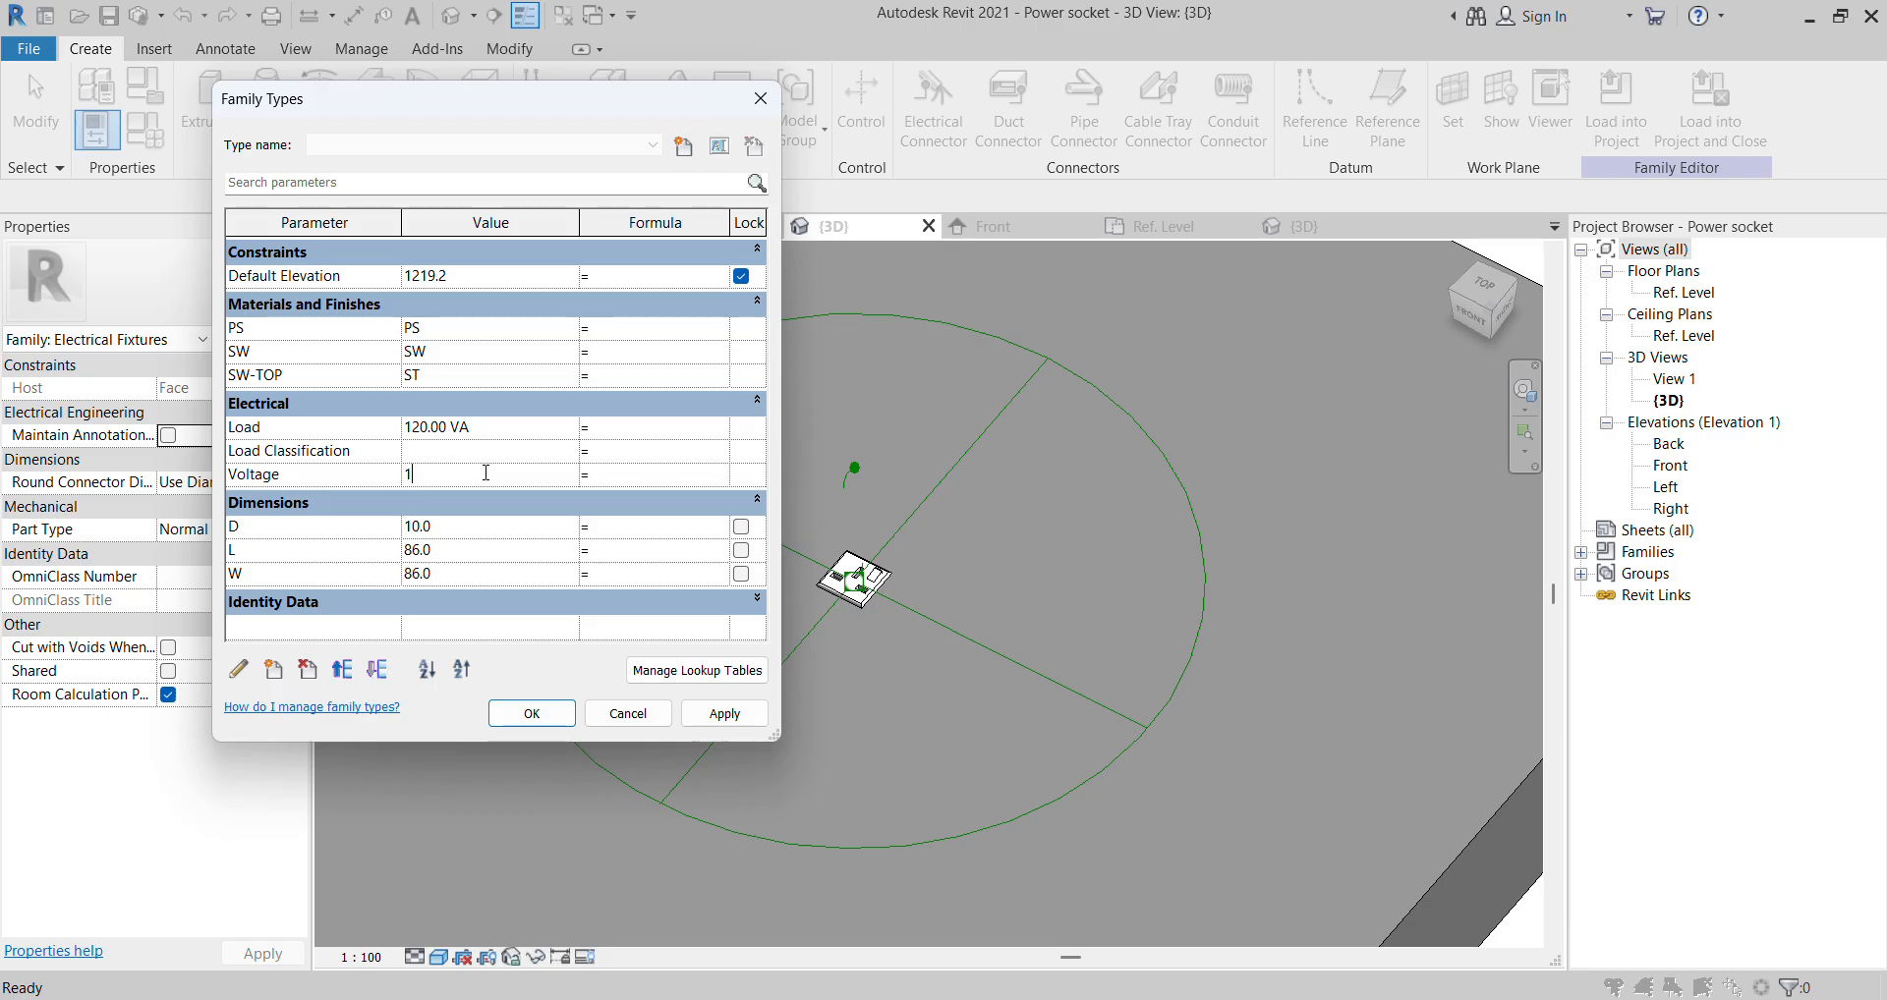
Check the electrical values on the reference slide and set the Voltage parameter to 180 V.
{"action": "left_click", "coordinate": [540, 456]}
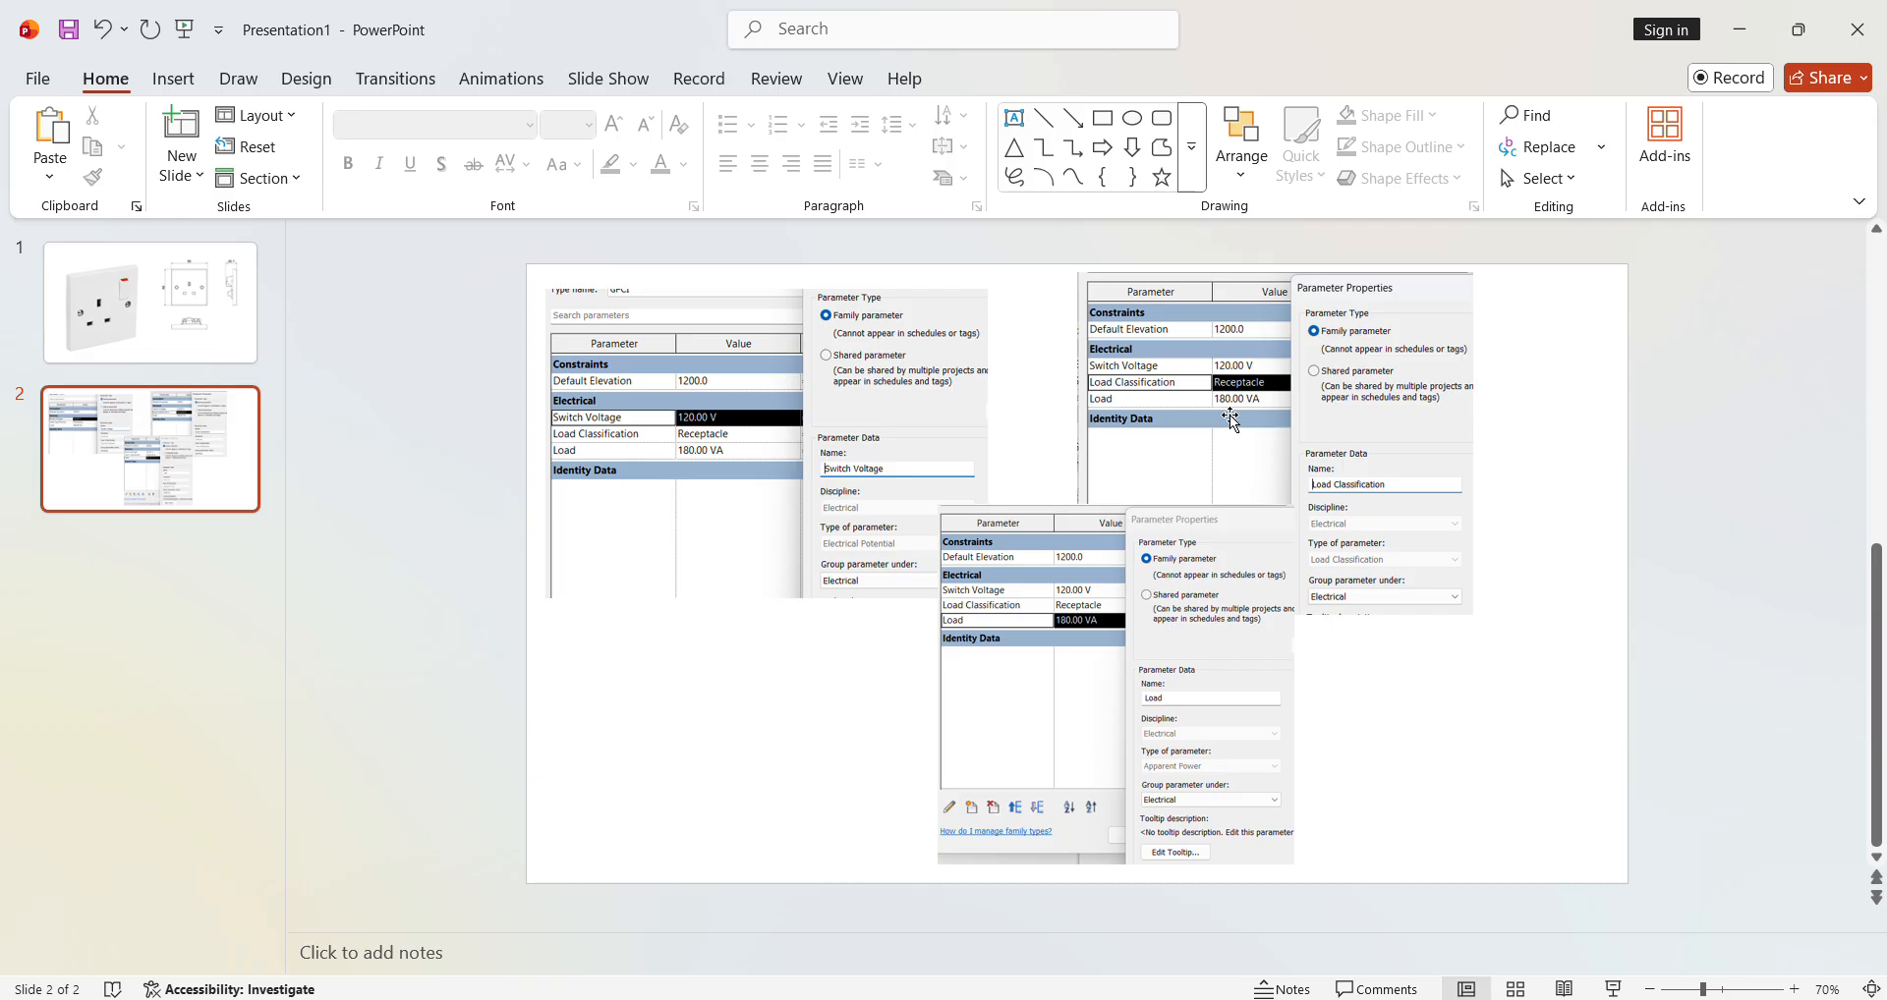
{"action": "left_click", "coordinate": [1740, 32]}
{"action": "left_click", "coordinate": [505, 474]}
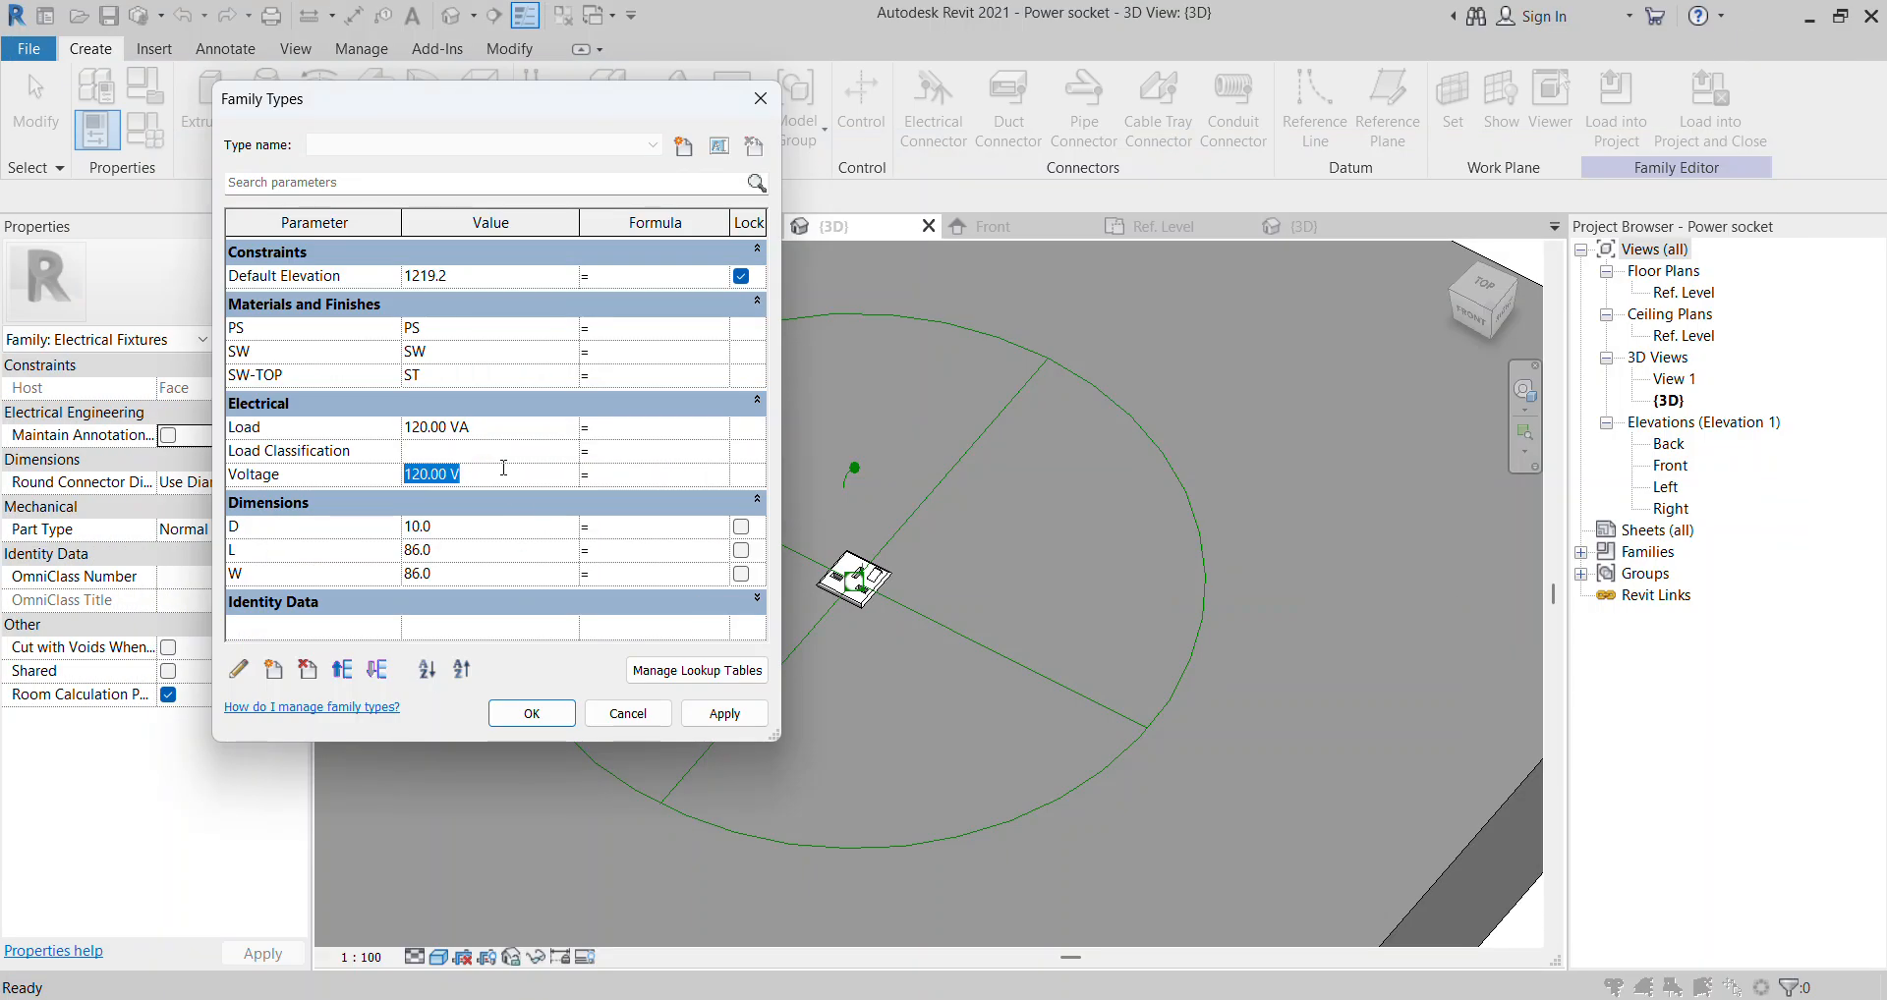
{"action": "type", "text": "180"}
{"action": "left_click", "coordinate": [493, 496]}
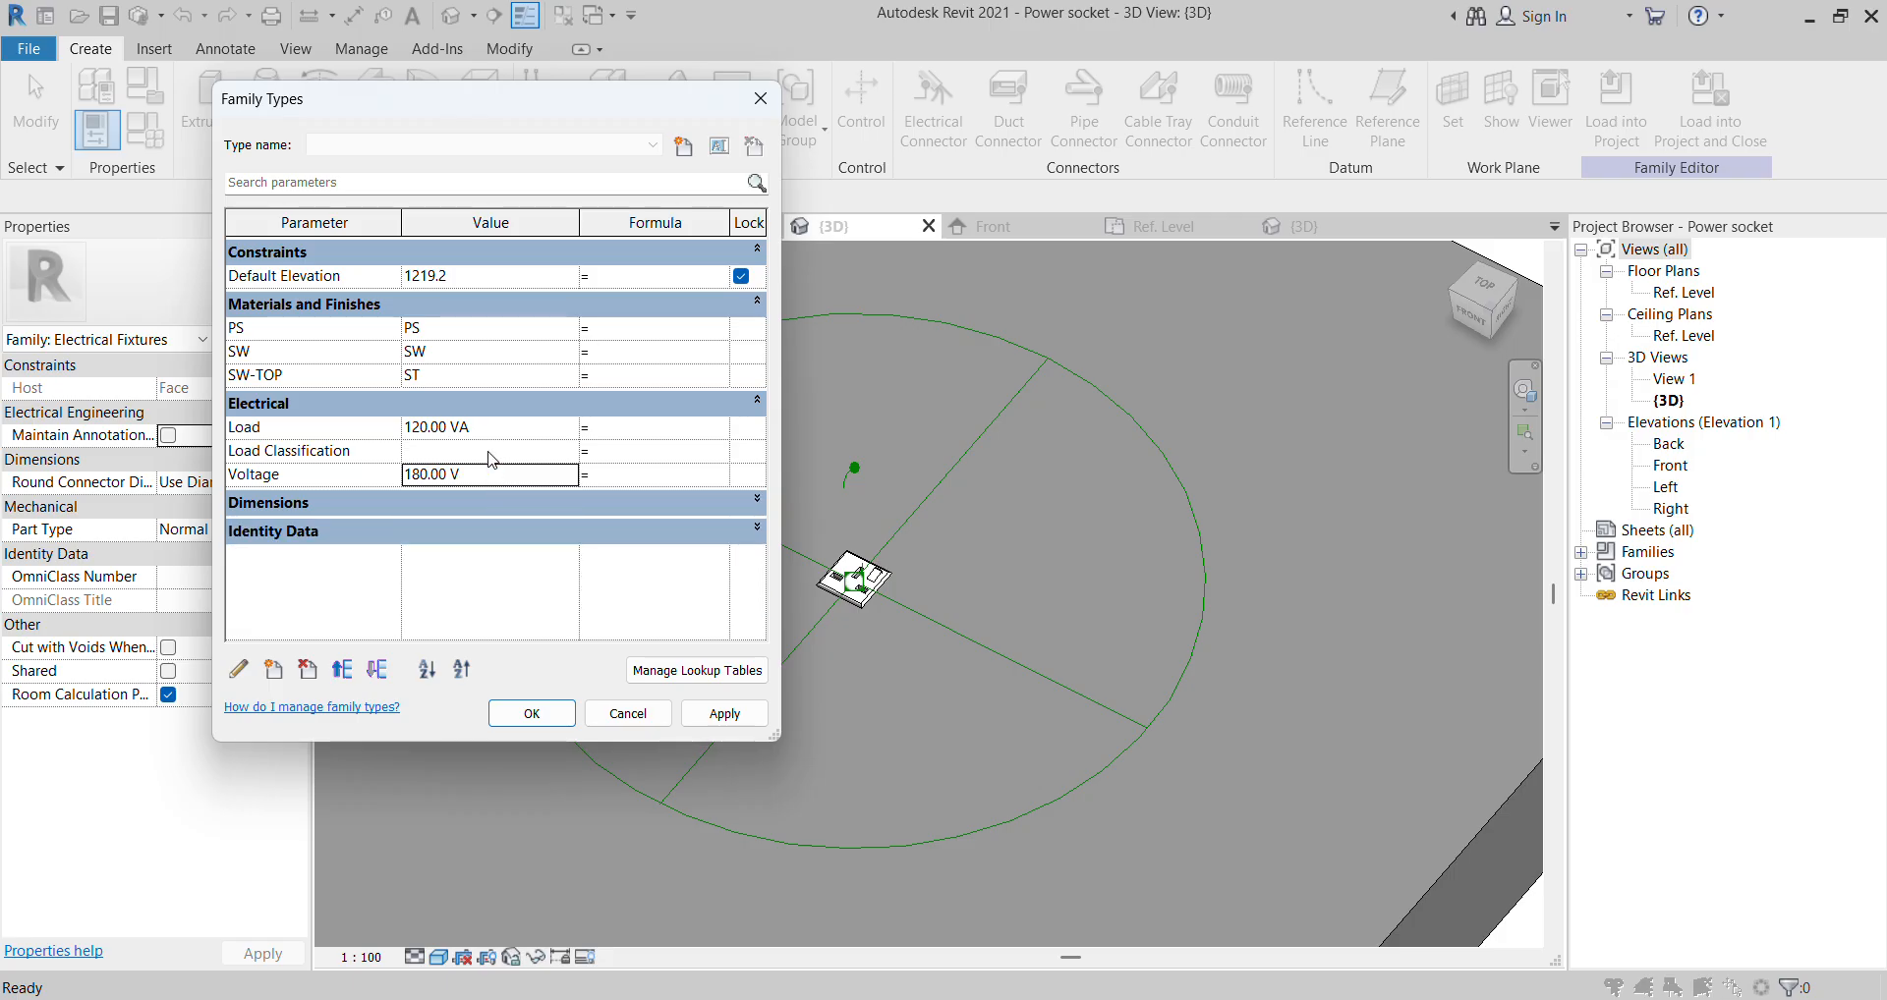
Open the load classification types, compare them with the reference slide, and discard the pending family type changes.
{"action": "left_click", "coordinate": [452, 452]}
{"action": "left_click", "coordinate": [575, 452]}
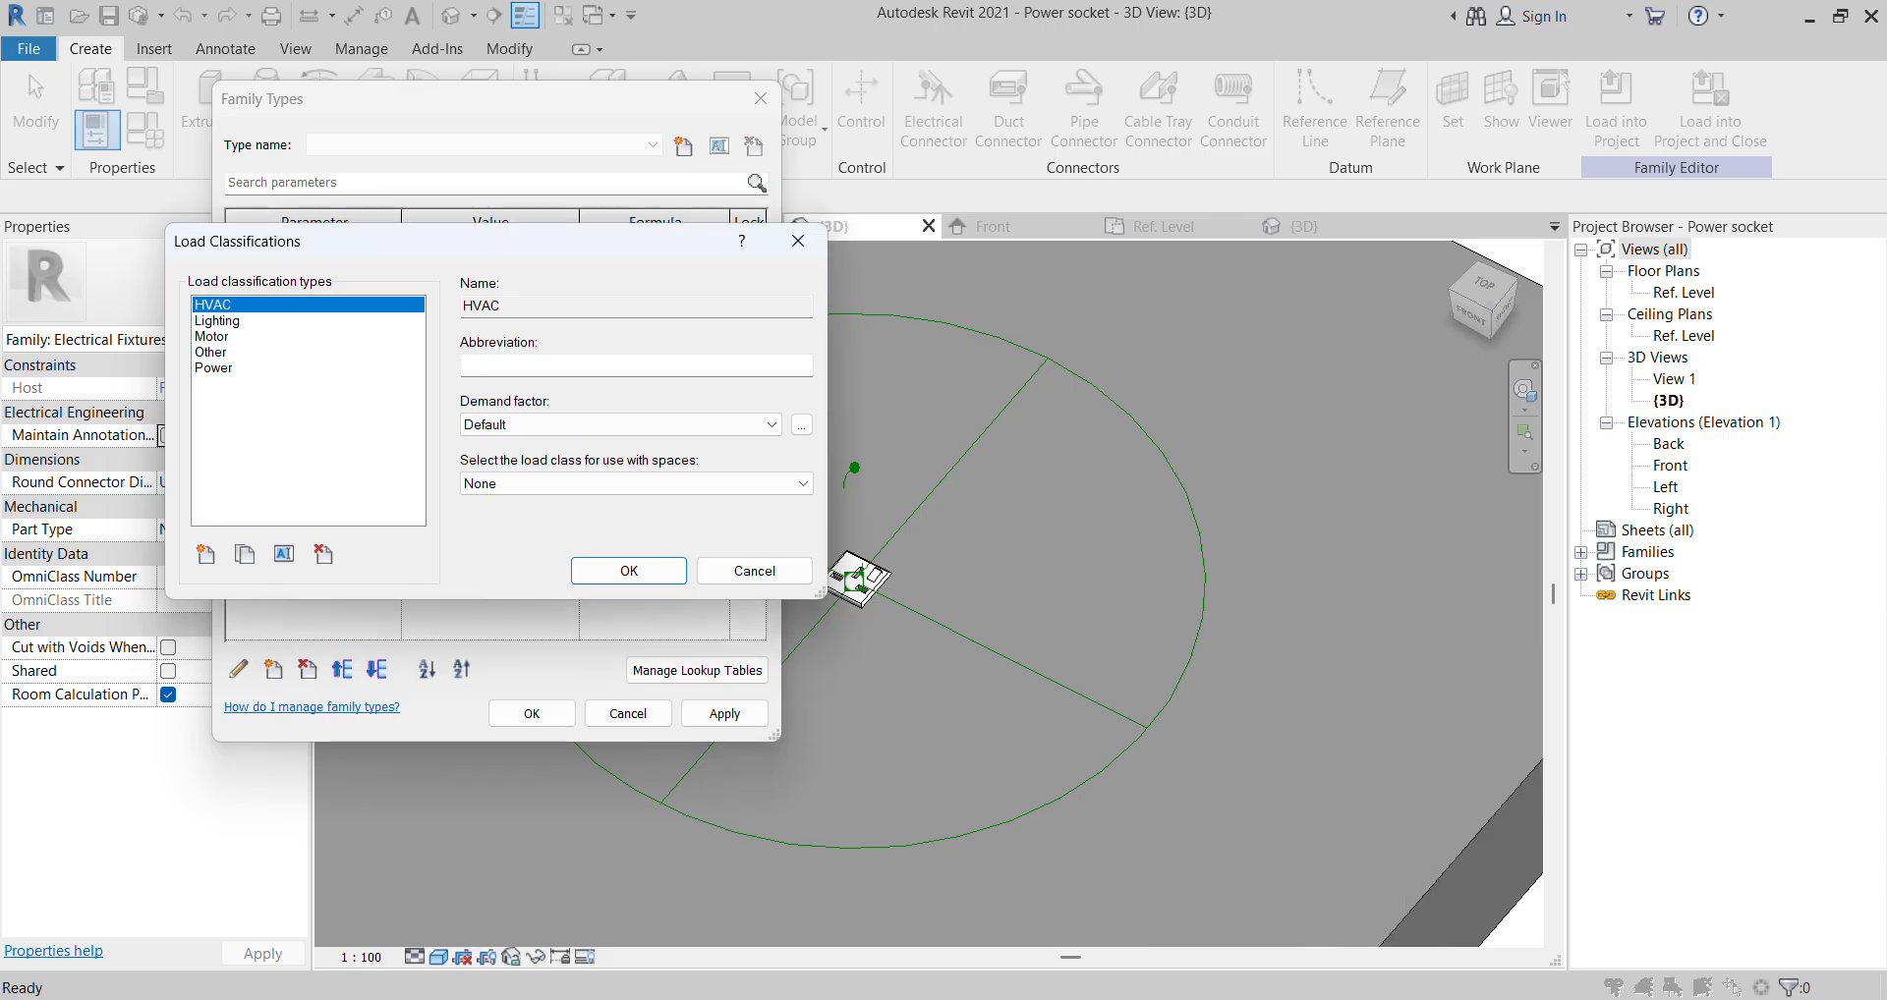
{"action": "left_click", "coordinate": [1137, 999]}
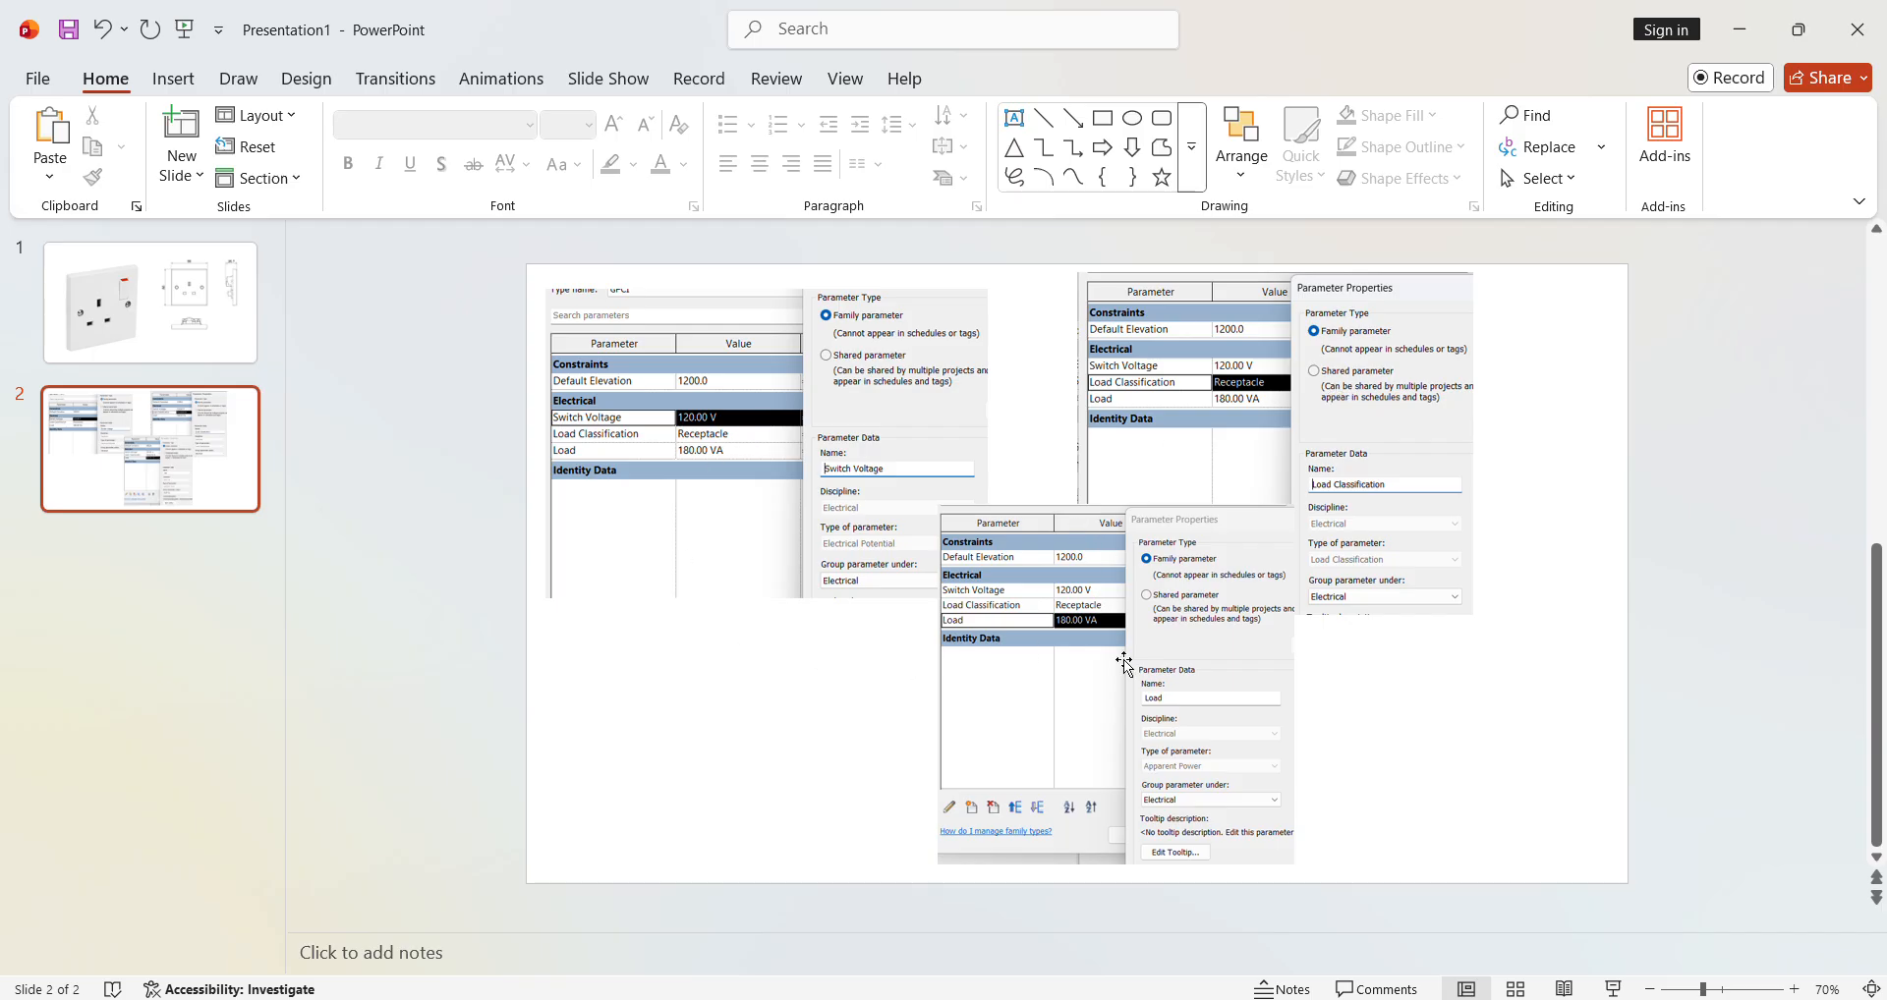
{"action": "key", "text": "alt+Tab"}
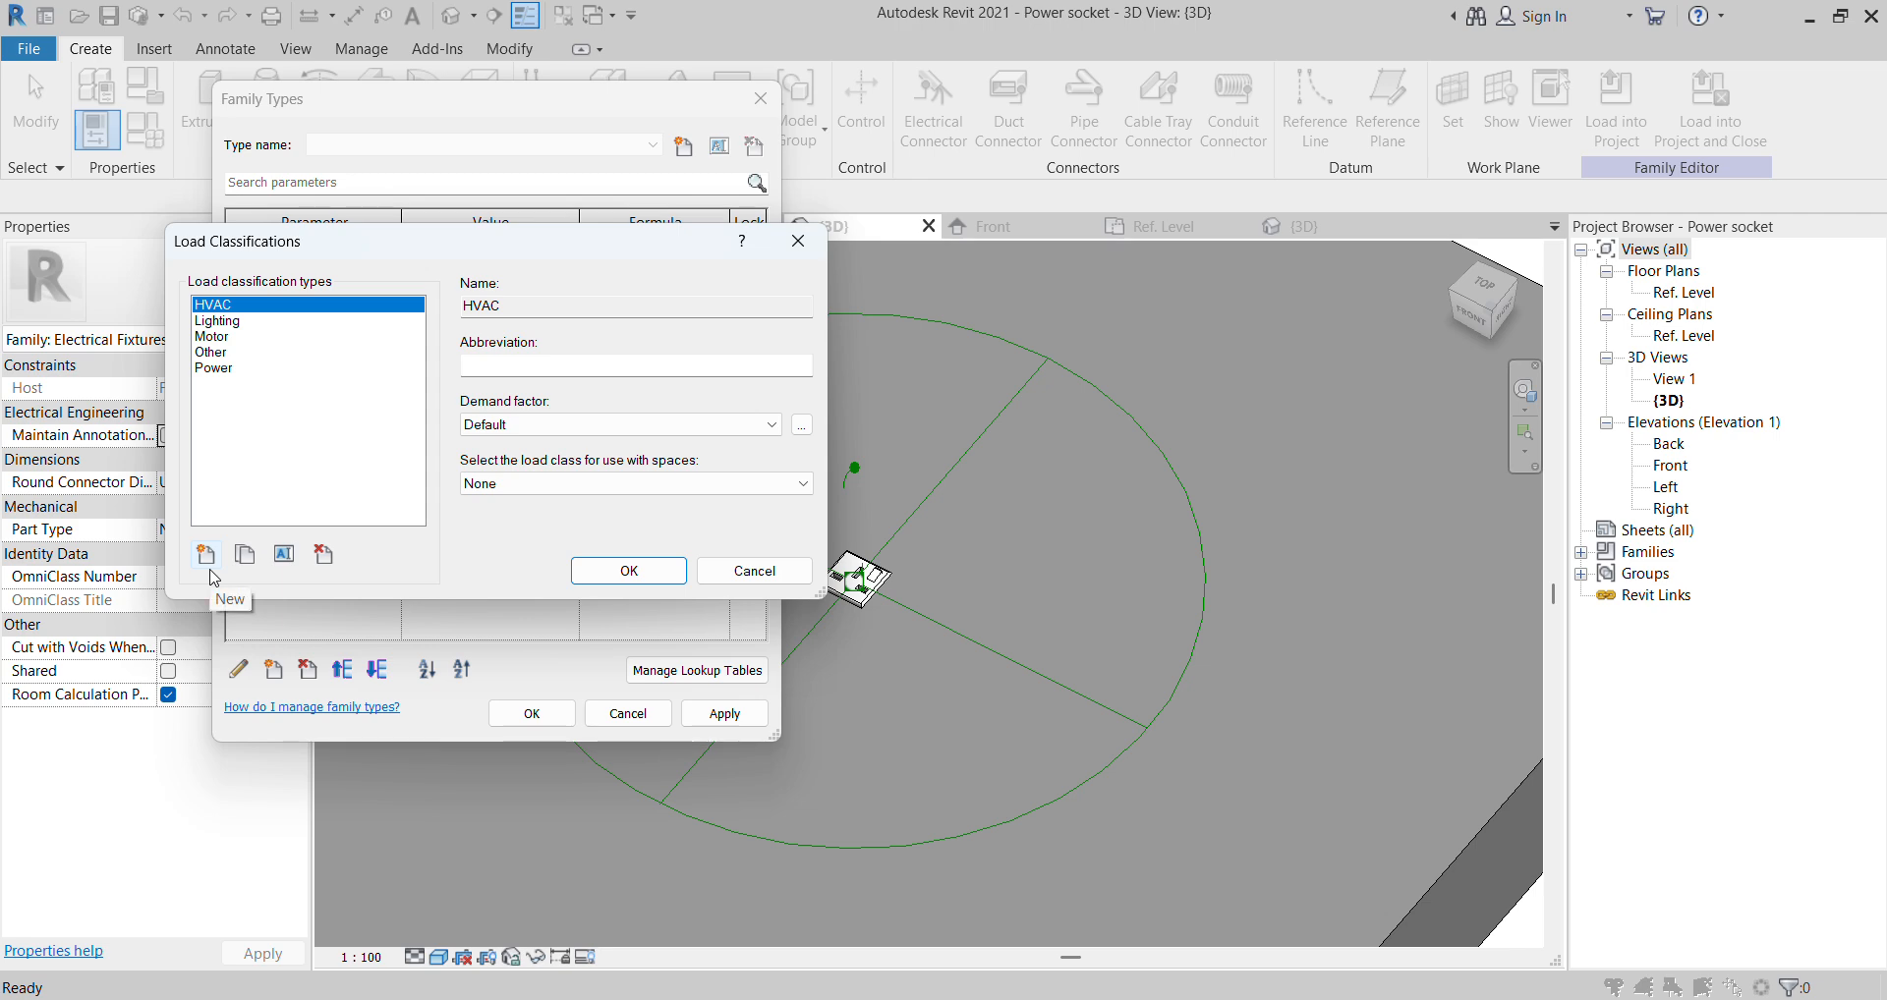
{"action": "left_click", "coordinate": [798, 241]}
{"action": "left_click_drag", "start_coordinate": [632, 110], "coordinate": [841, 200]}
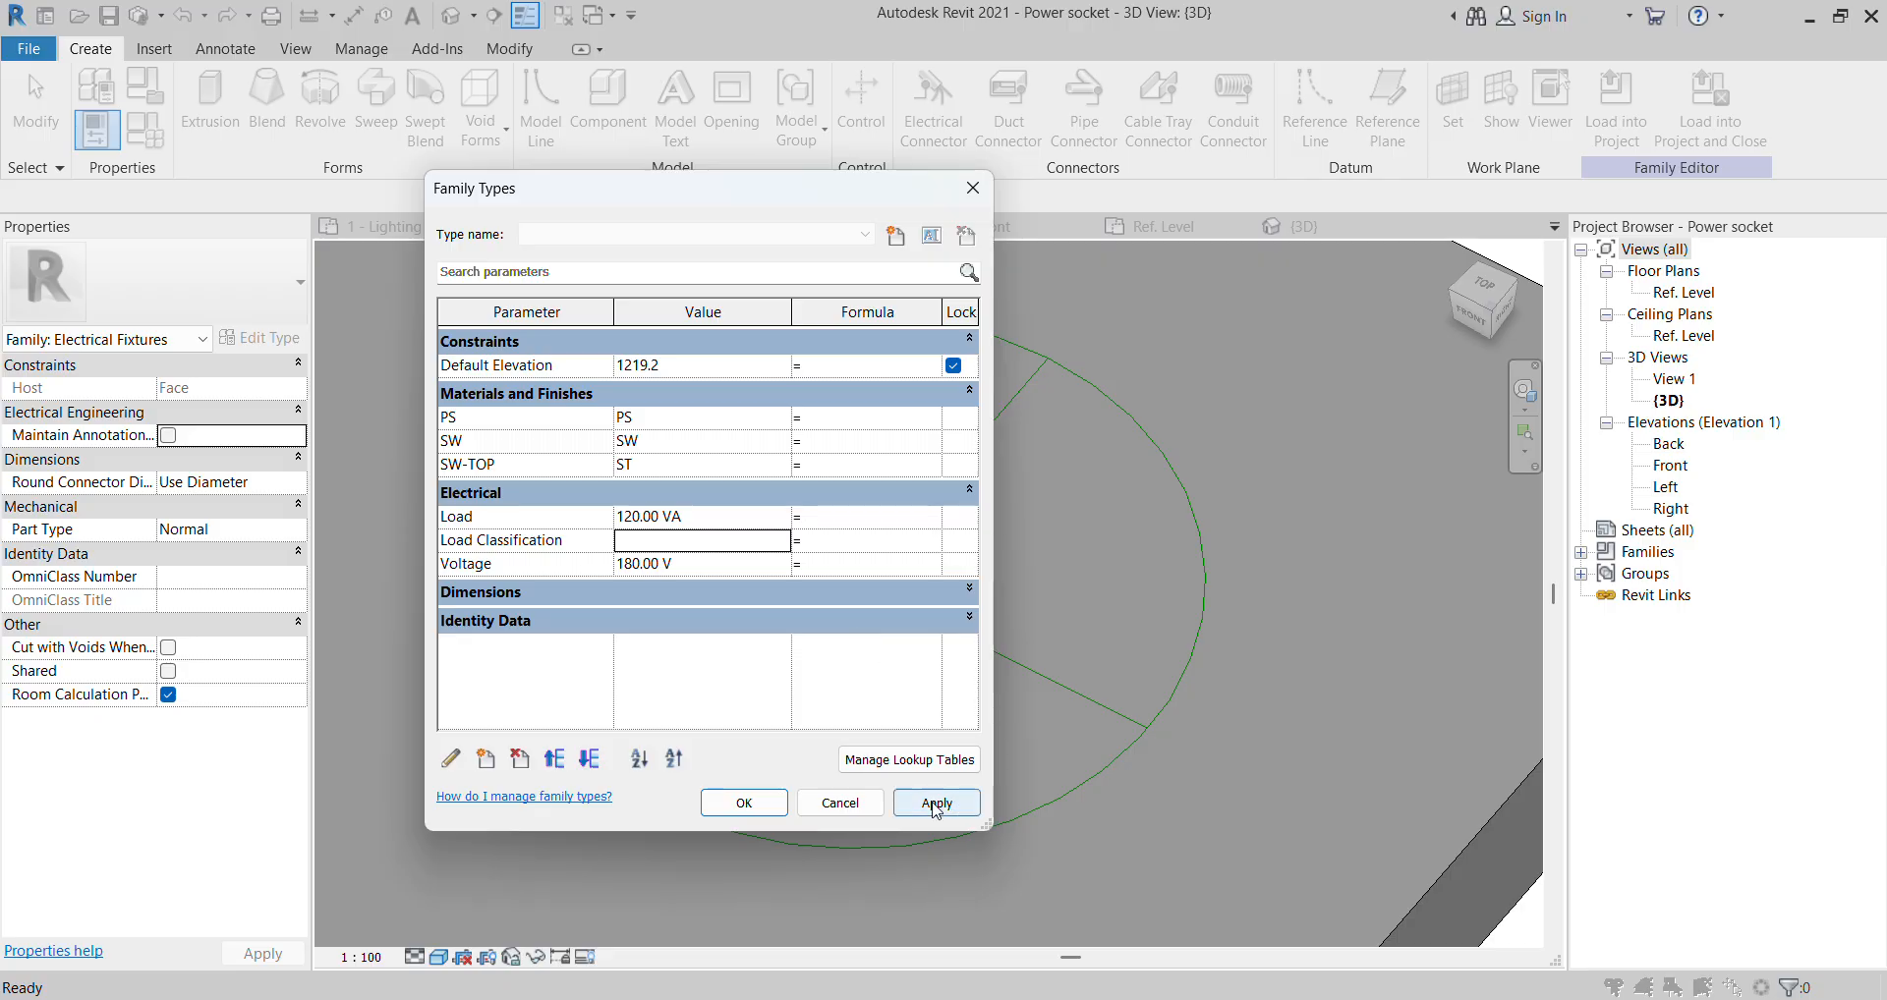
{"action": "left_click", "coordinate": [841, 803]}
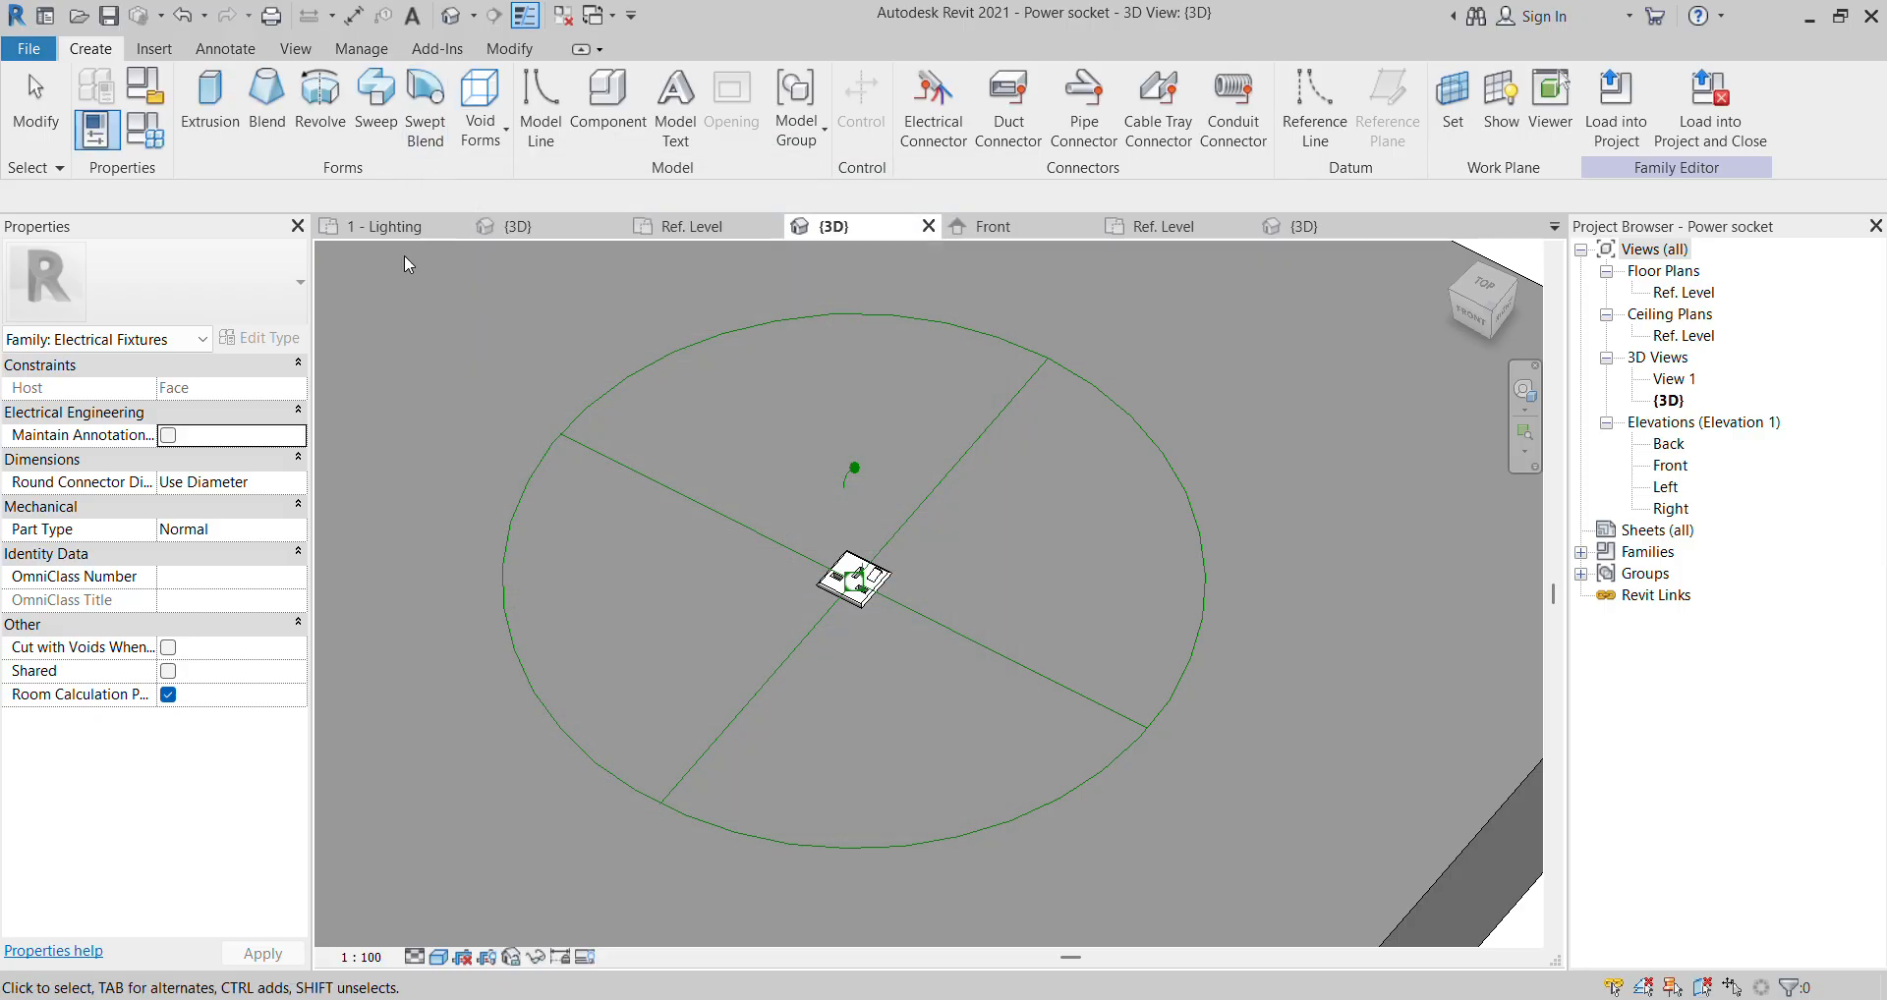
Open the M_Duplex Receptacle family for editing from the fixture placed on the 1 - Lighting floor plan.
{"action": "left_click", "coordinate": [388, 227]}
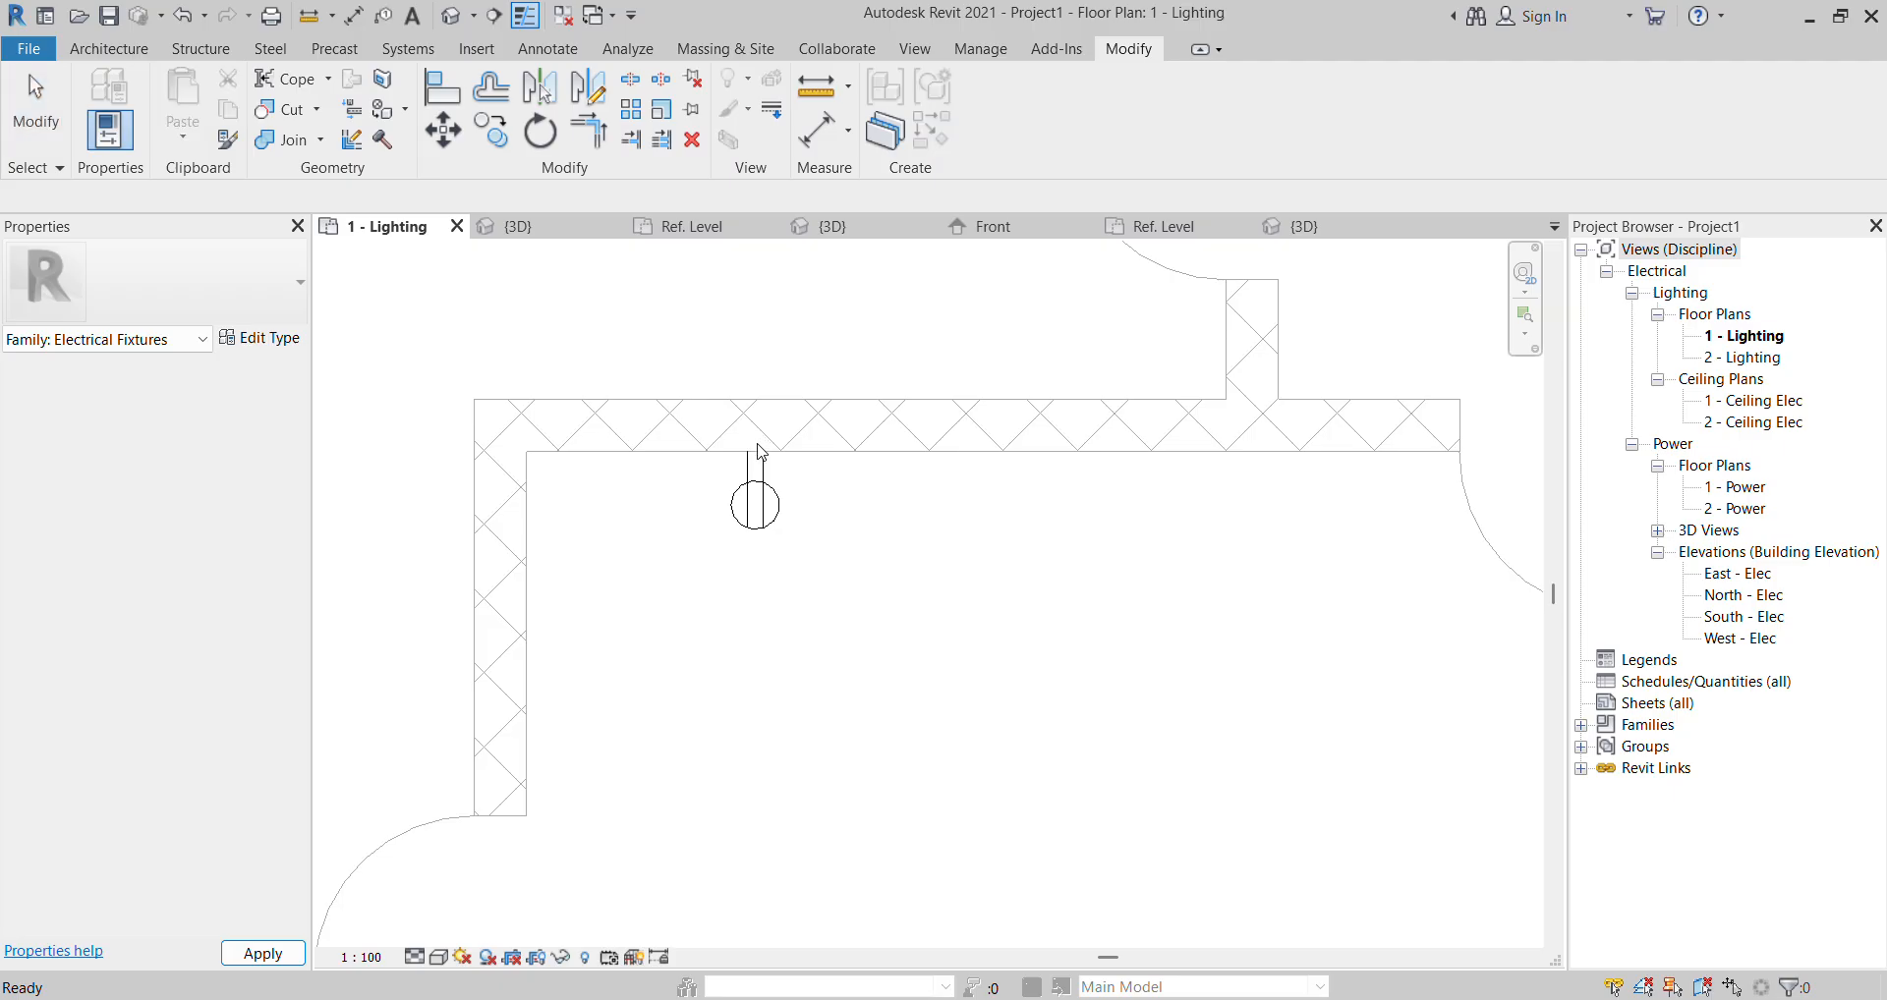
{"action": "left_click", "coordinate": [763, 478]}
{"action": "key", "text": "Escape"}
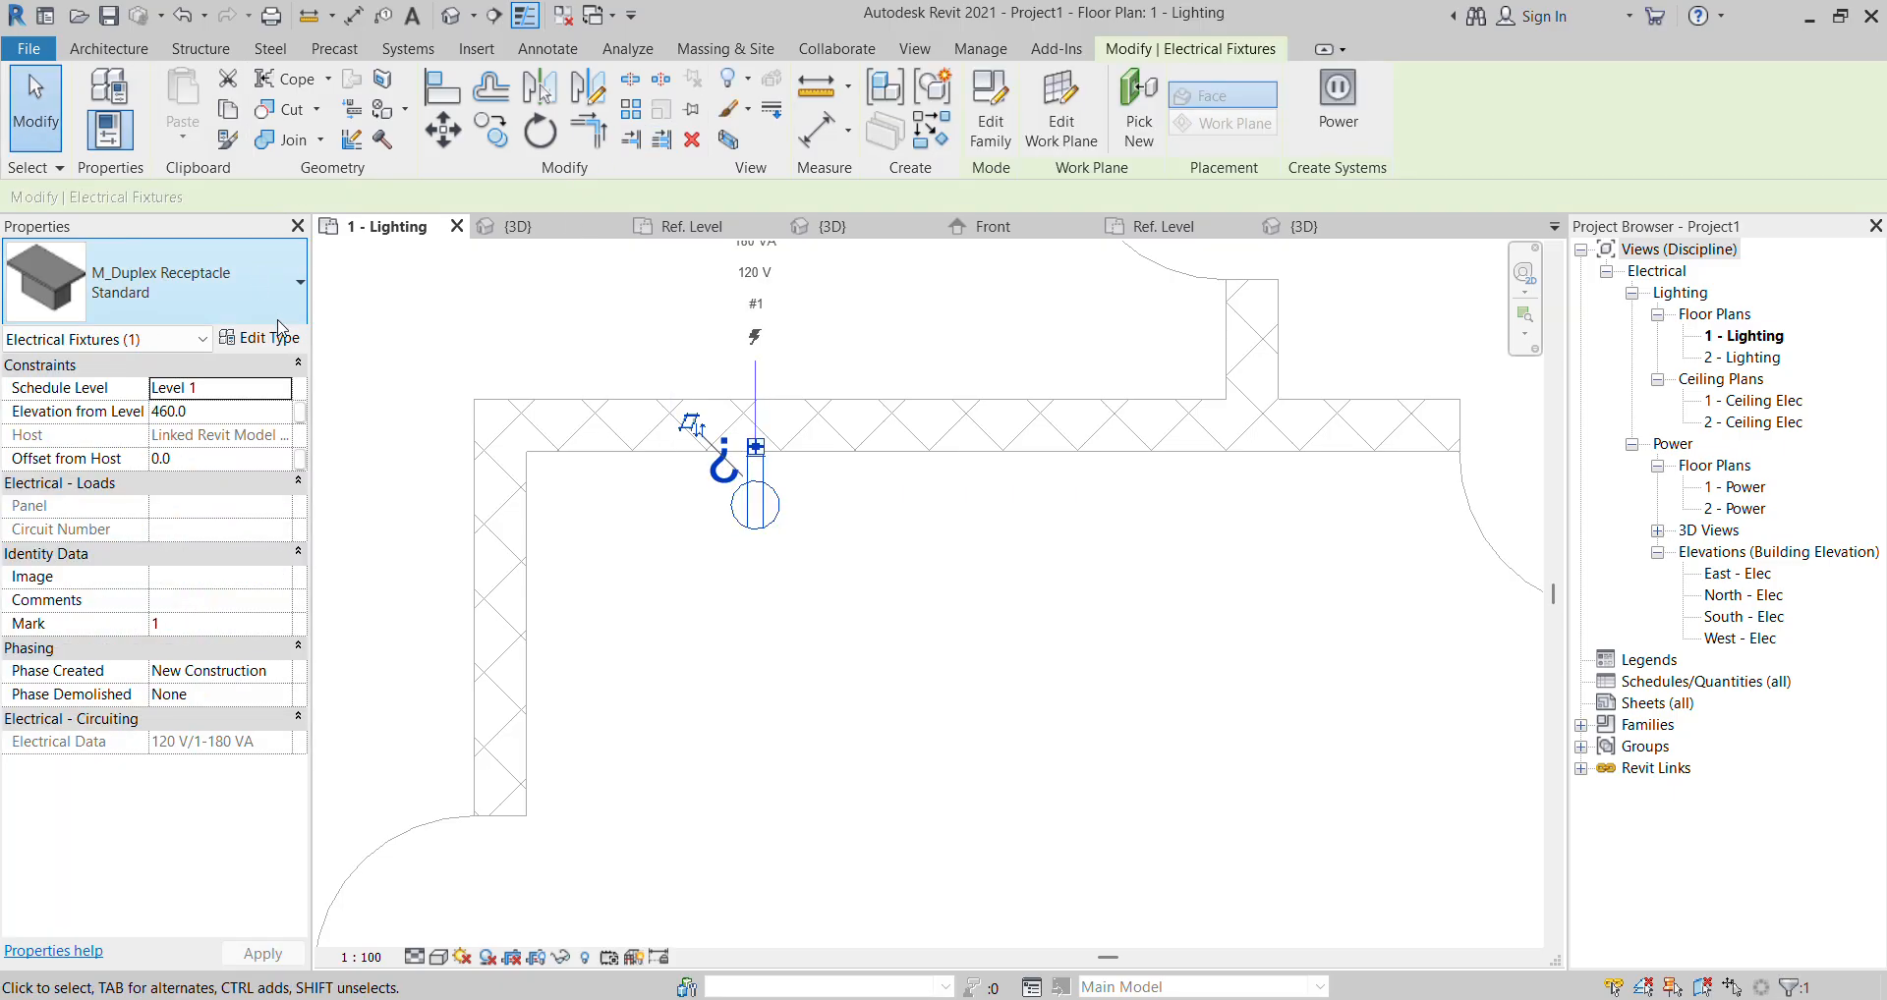
{"action": "left_click", "coordinate": [991, 106]}
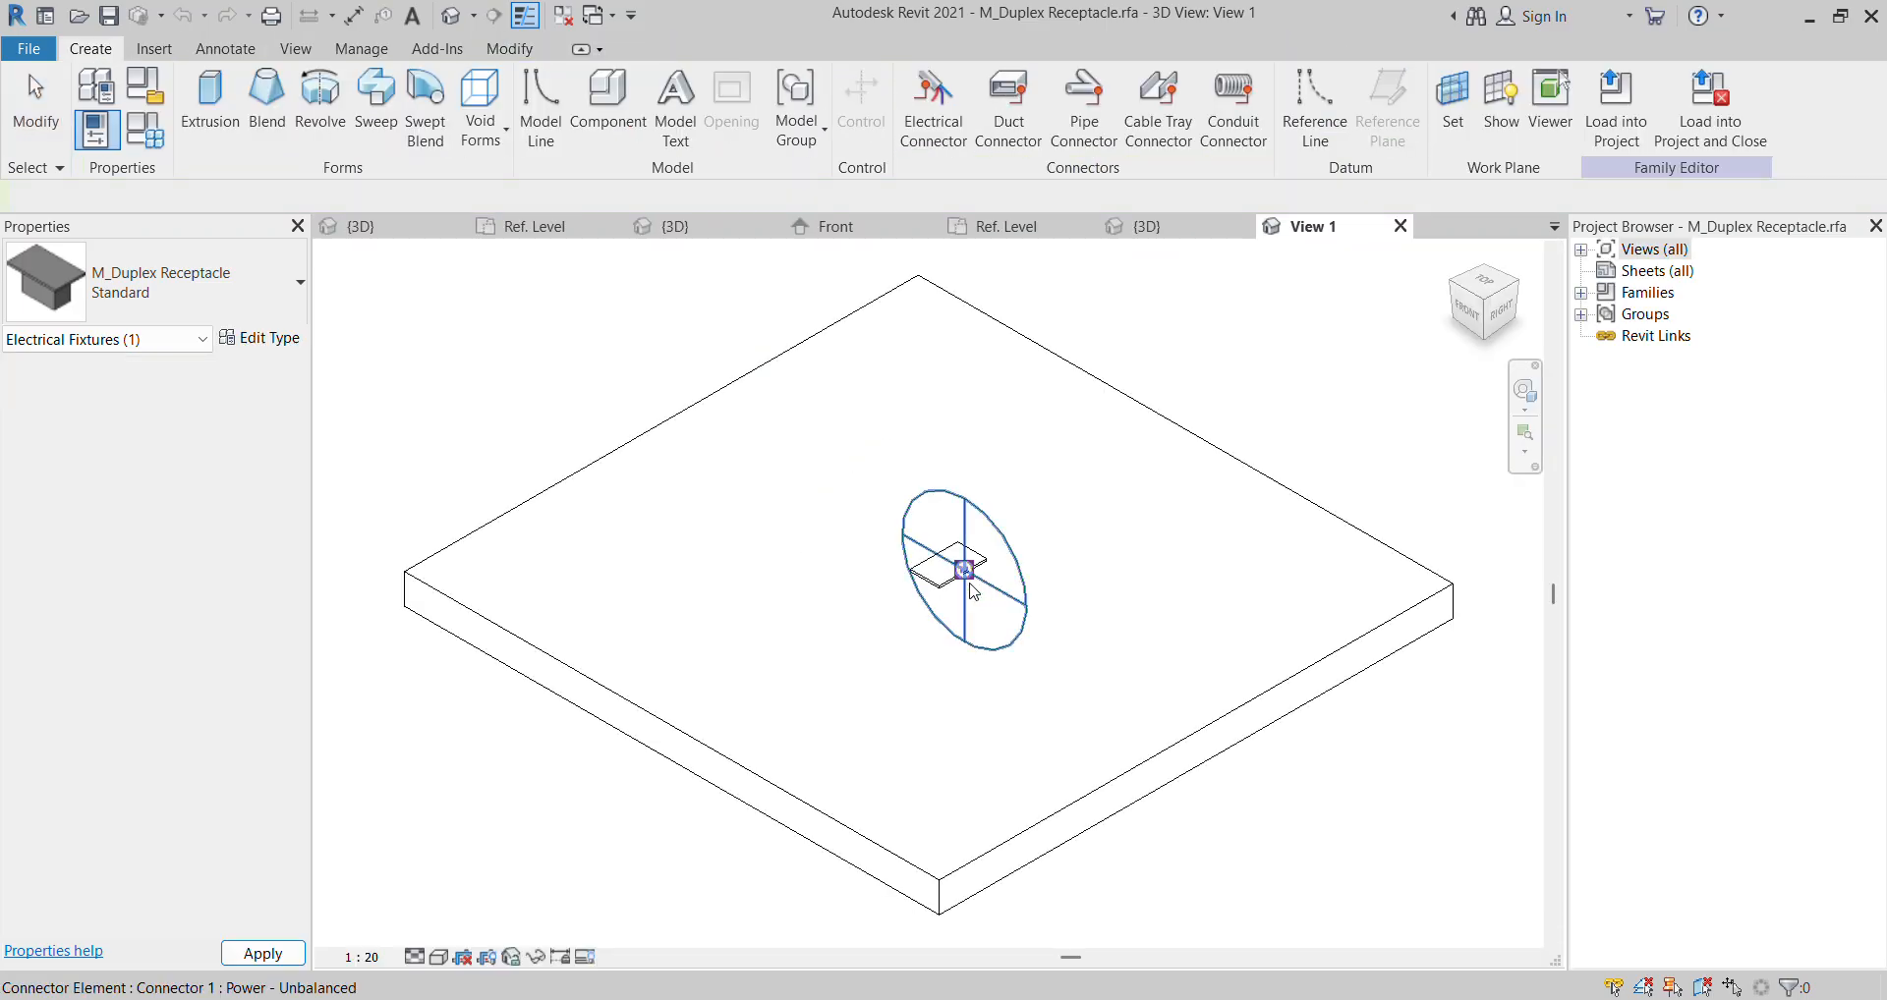
Examine the Load Classification value in the duplex receptacle's family types, then close that family.
{"action": "left_click", "coordinate": [145, 130]}
{"action": "left_click", "coordinate": [690, 441]}
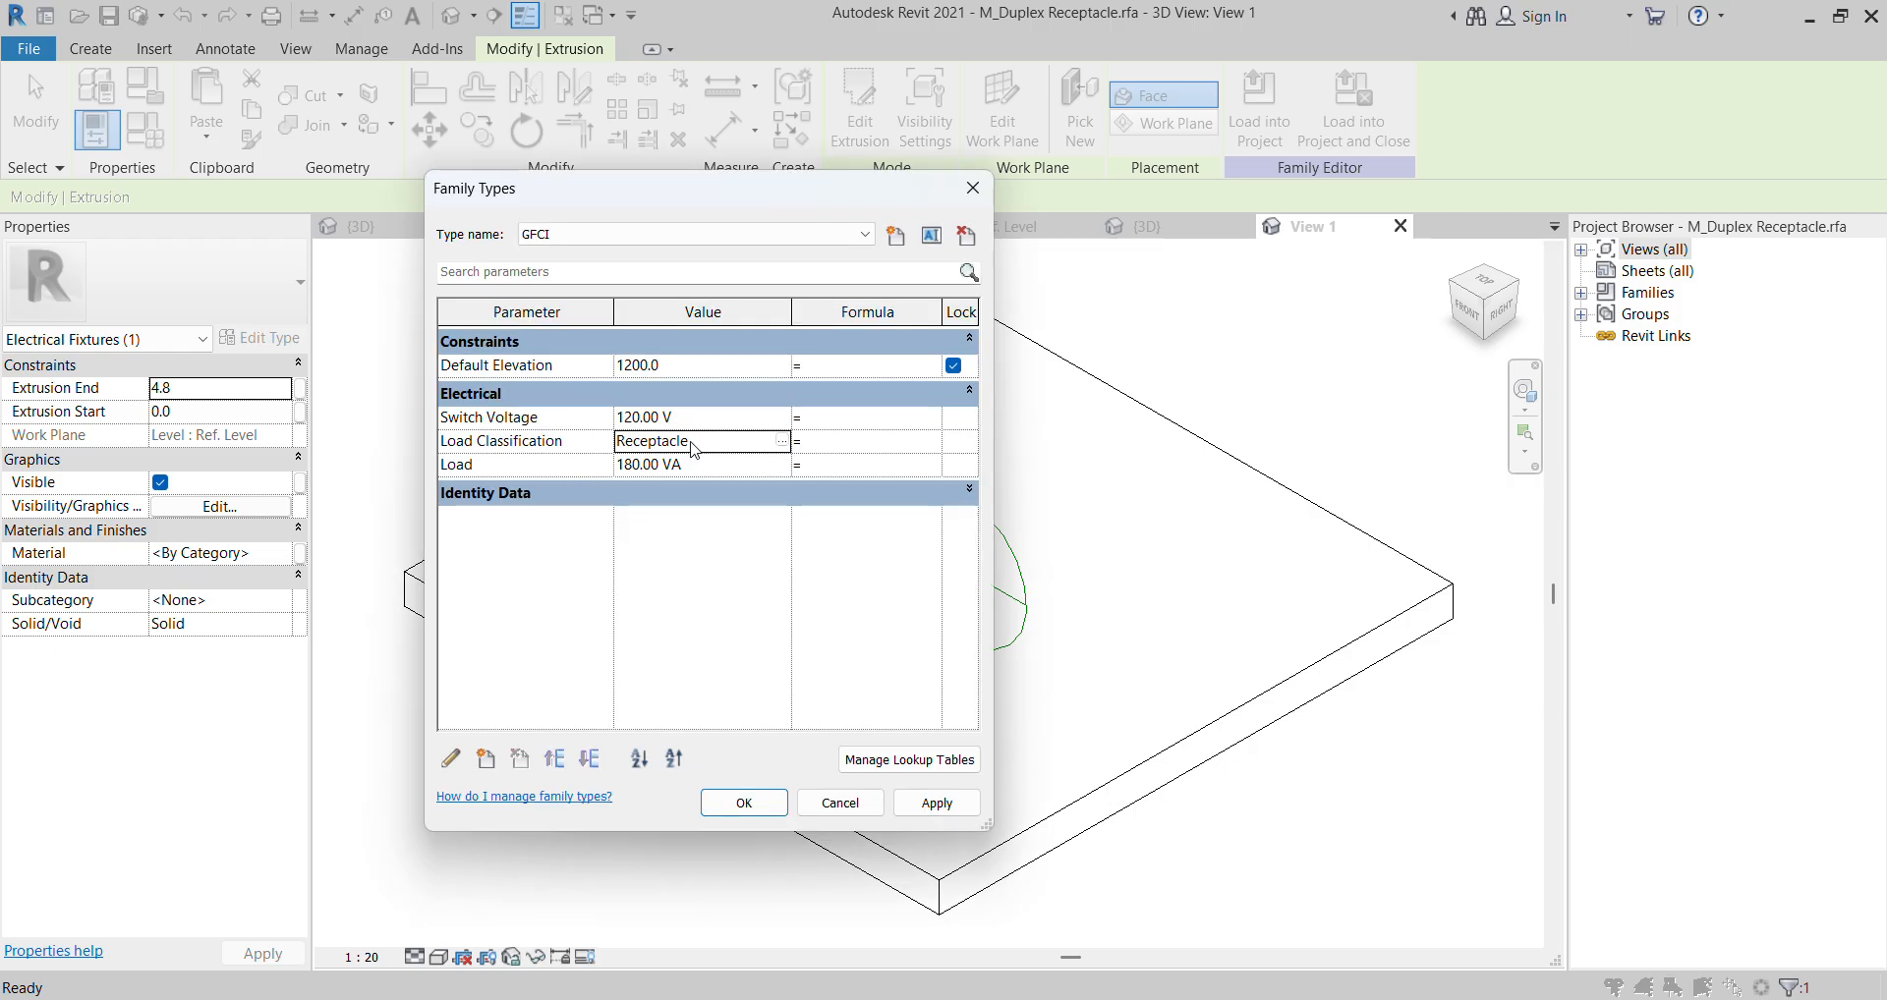
{"action": "left_click_drag", "start_coordinate": [690, 441], "coordinate": [619, 441]}
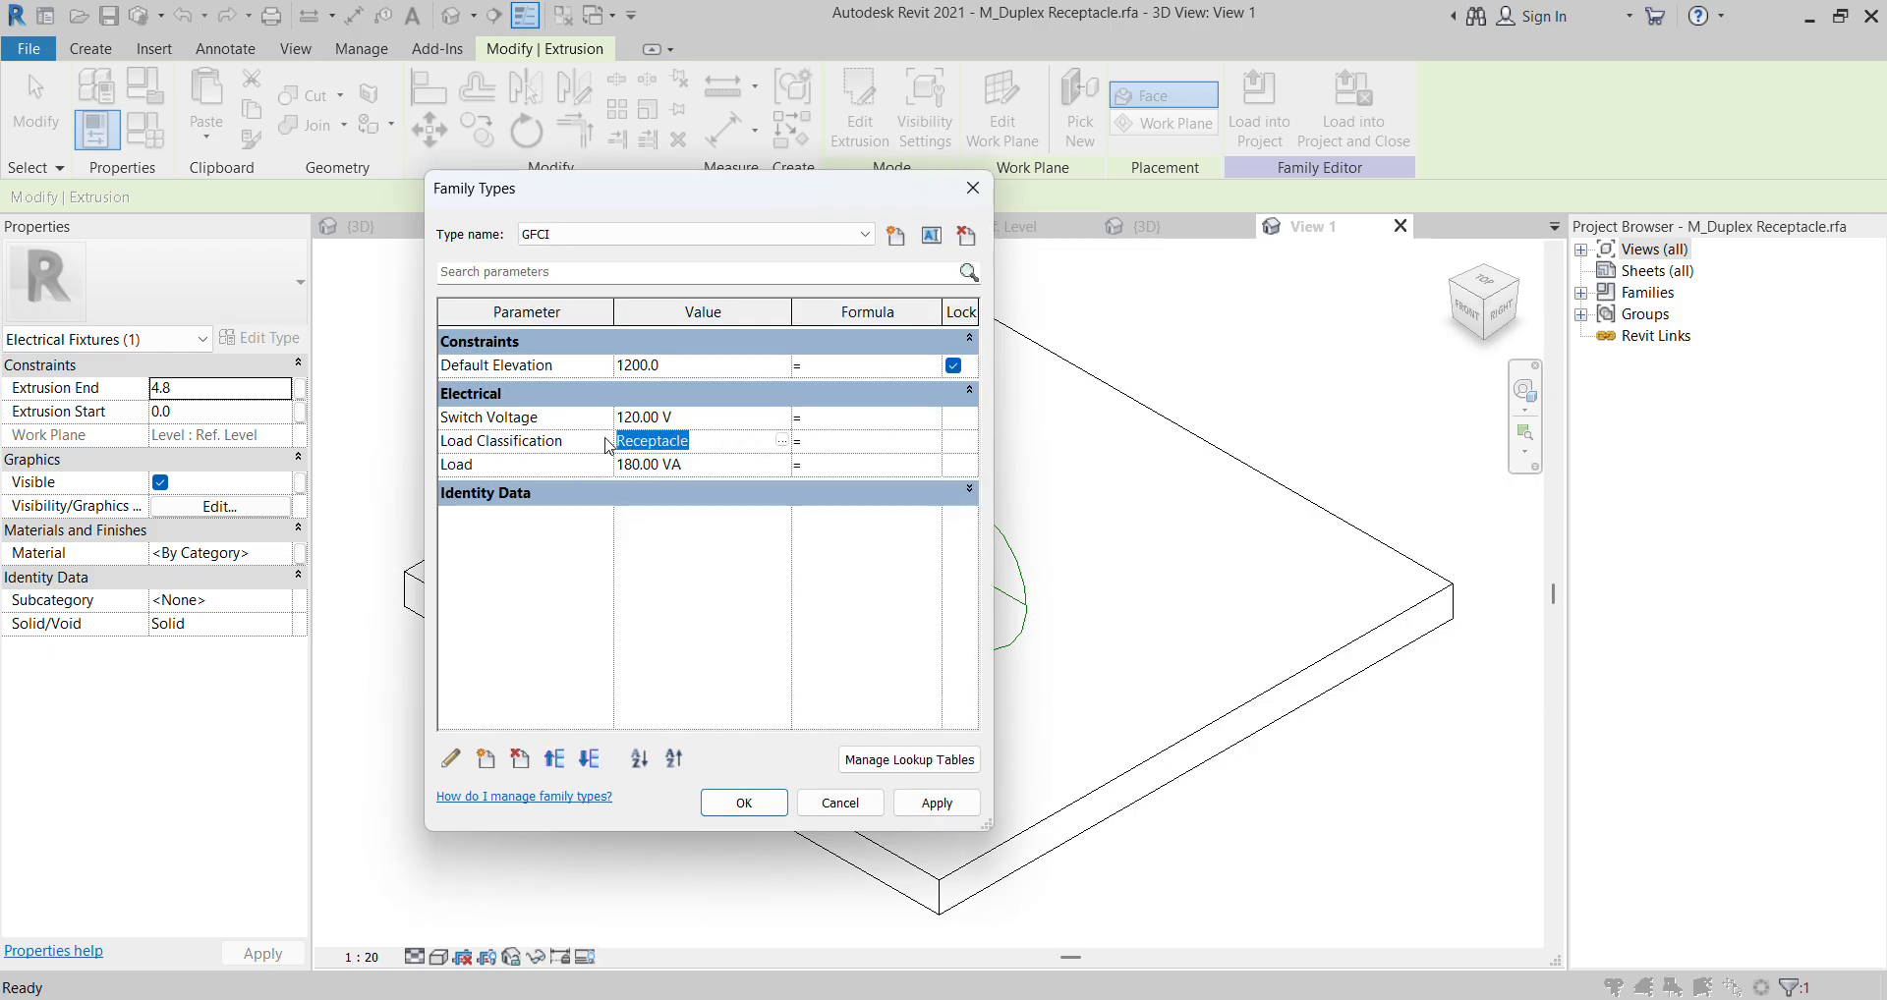
{"action": "left_click", "coordinate": [991, 191]}
{"action": "key", "text": "Escape"}
{"action": "left_click", "coordinate": [1400, 226]}
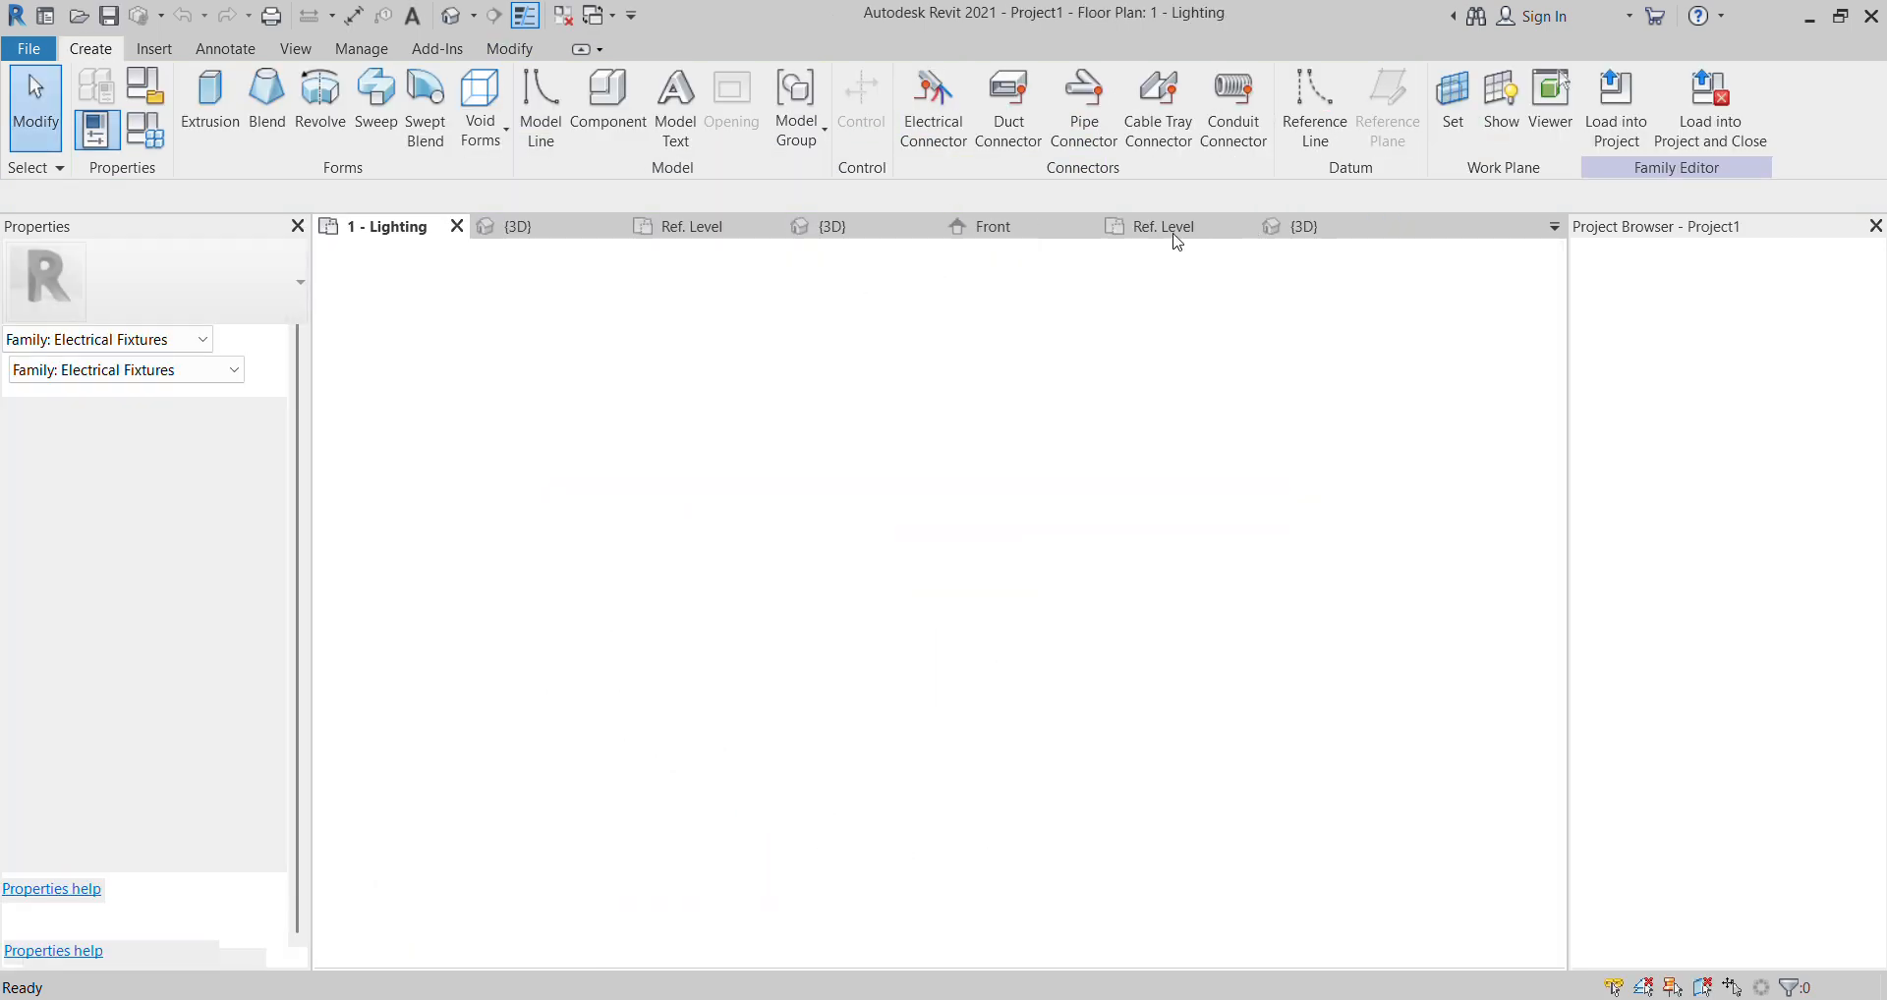
Return to the Power socket family, create a load classification named Receptacle, and assign it to the Load Classification parameter.
{"action": "left_click", "coordinate": [575, 232]}
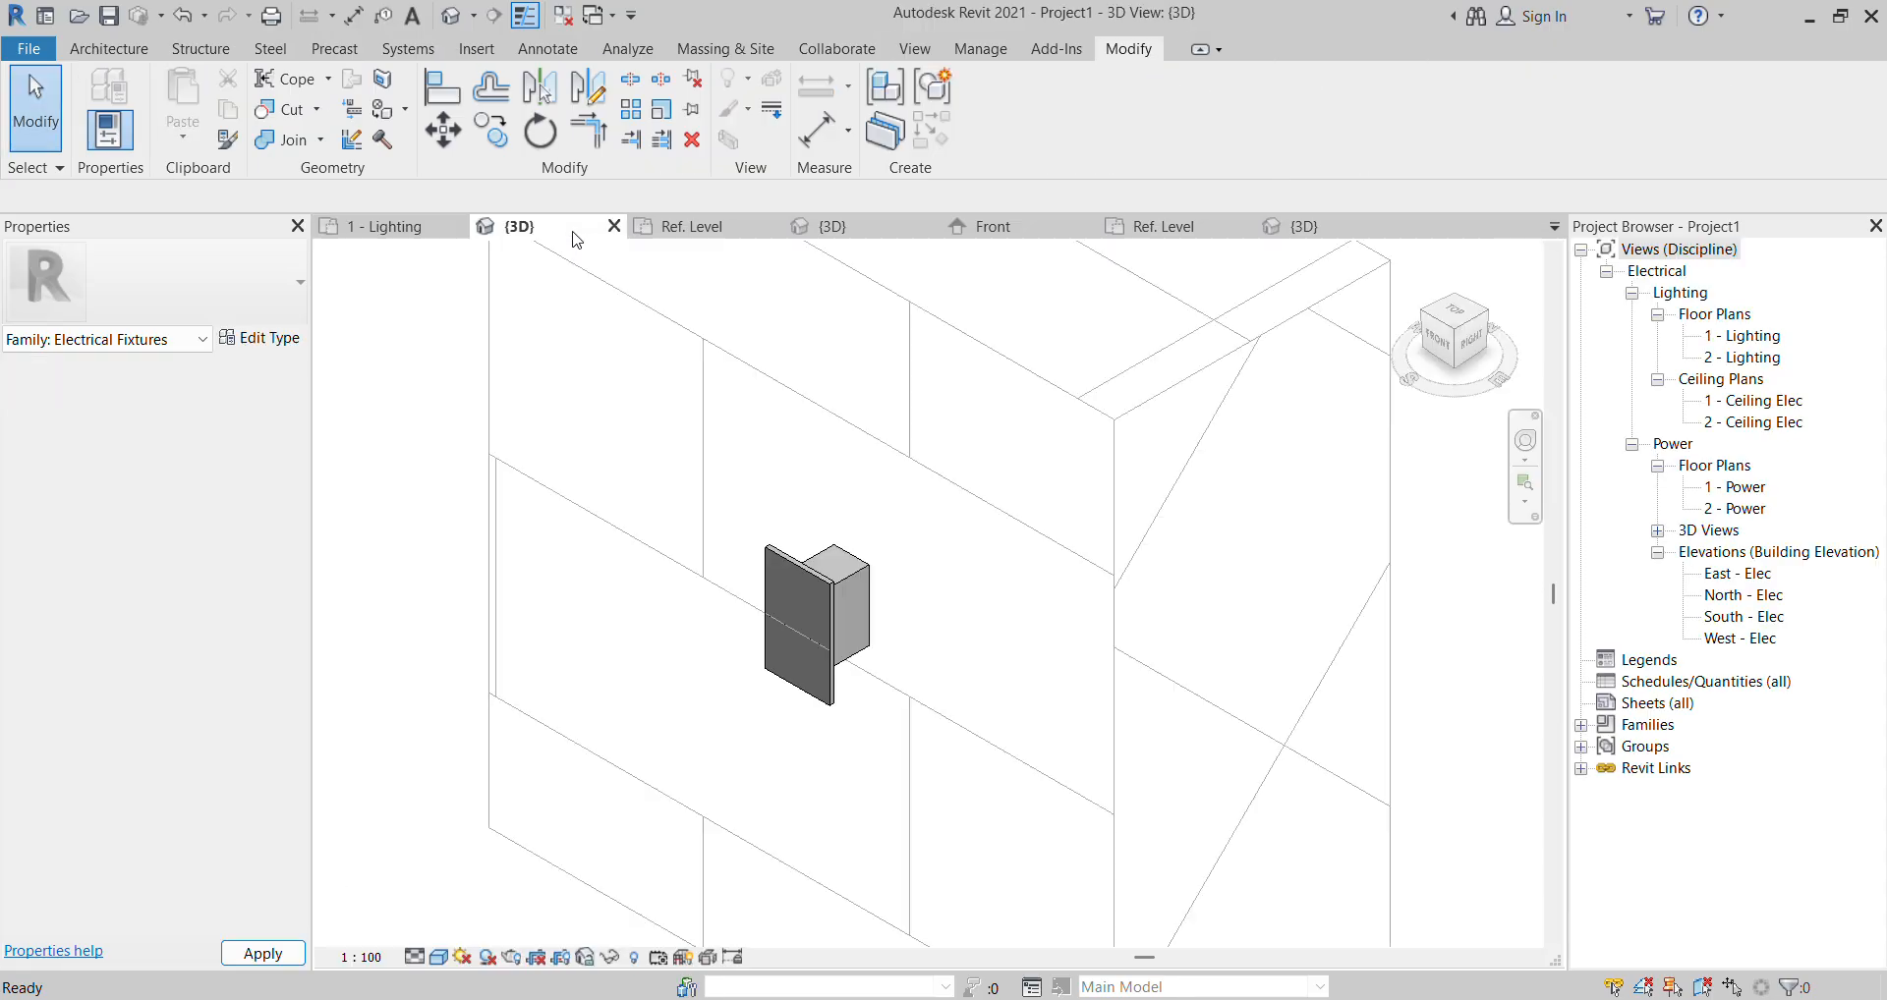
{"action": "left_click", "coordinate": [1299, 228]}
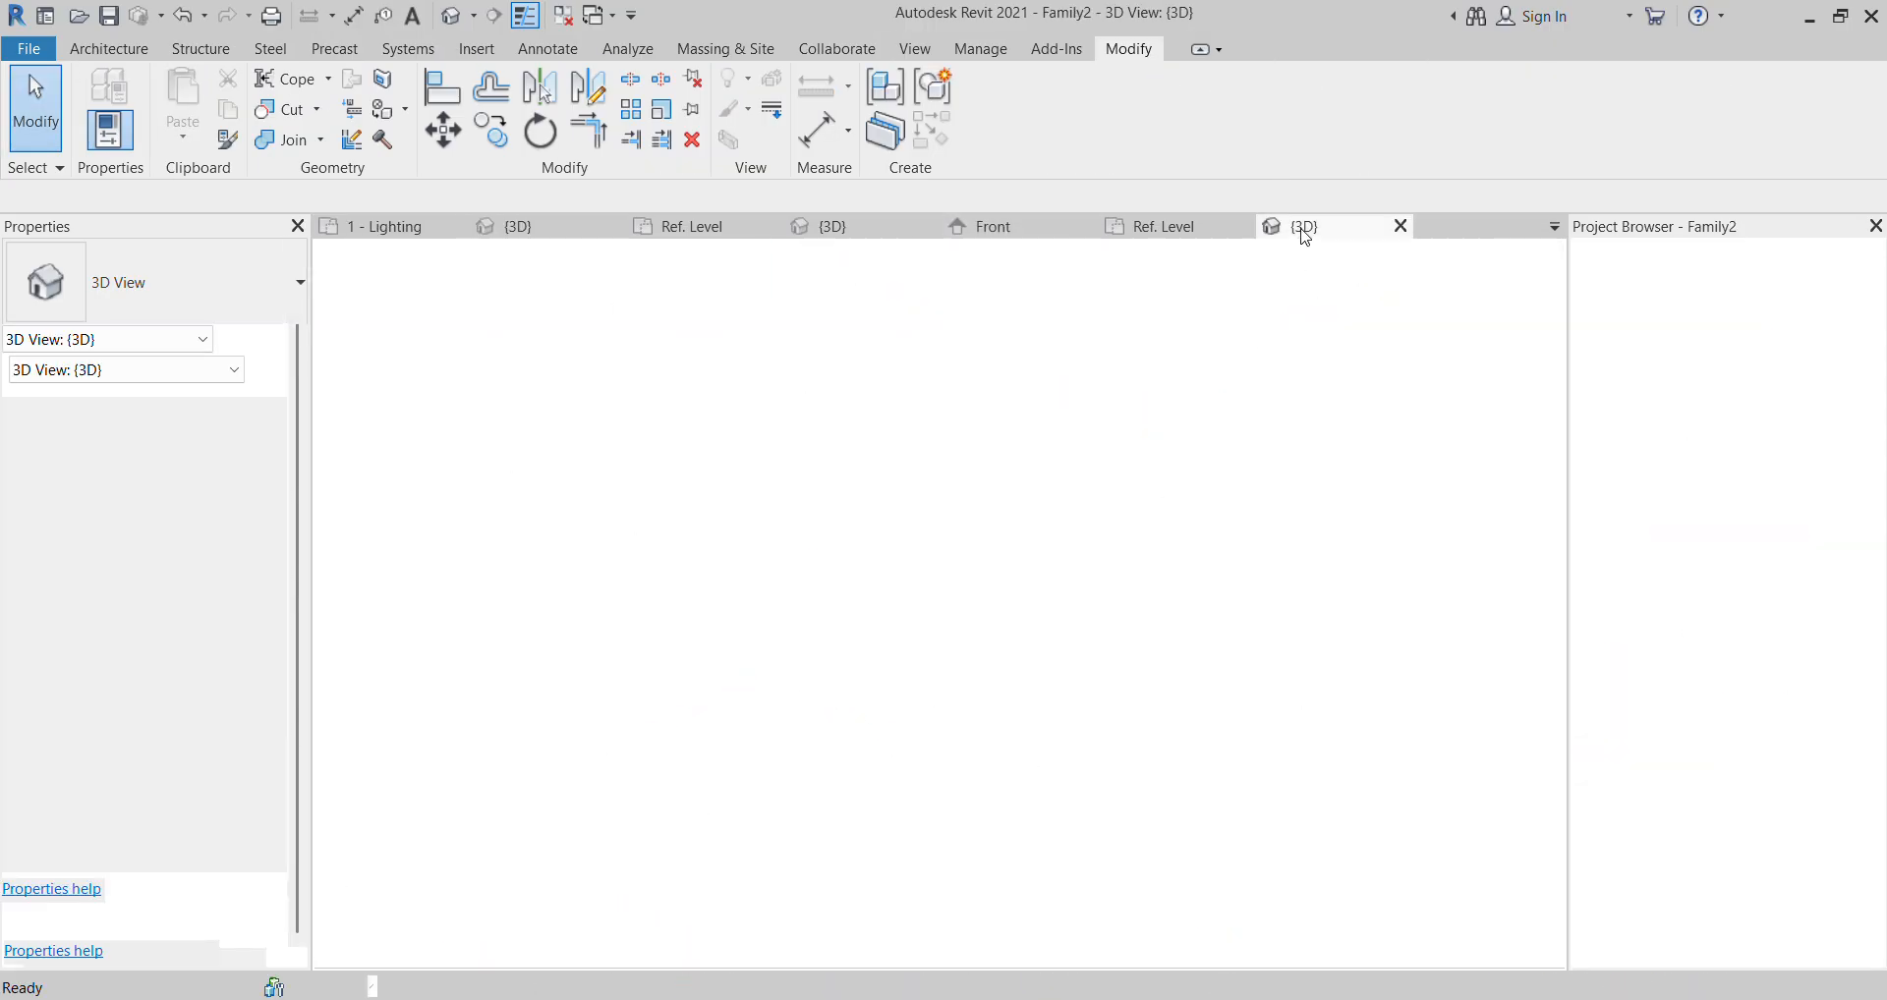
{"action": "left_click", "coordinate": [868, 229]}
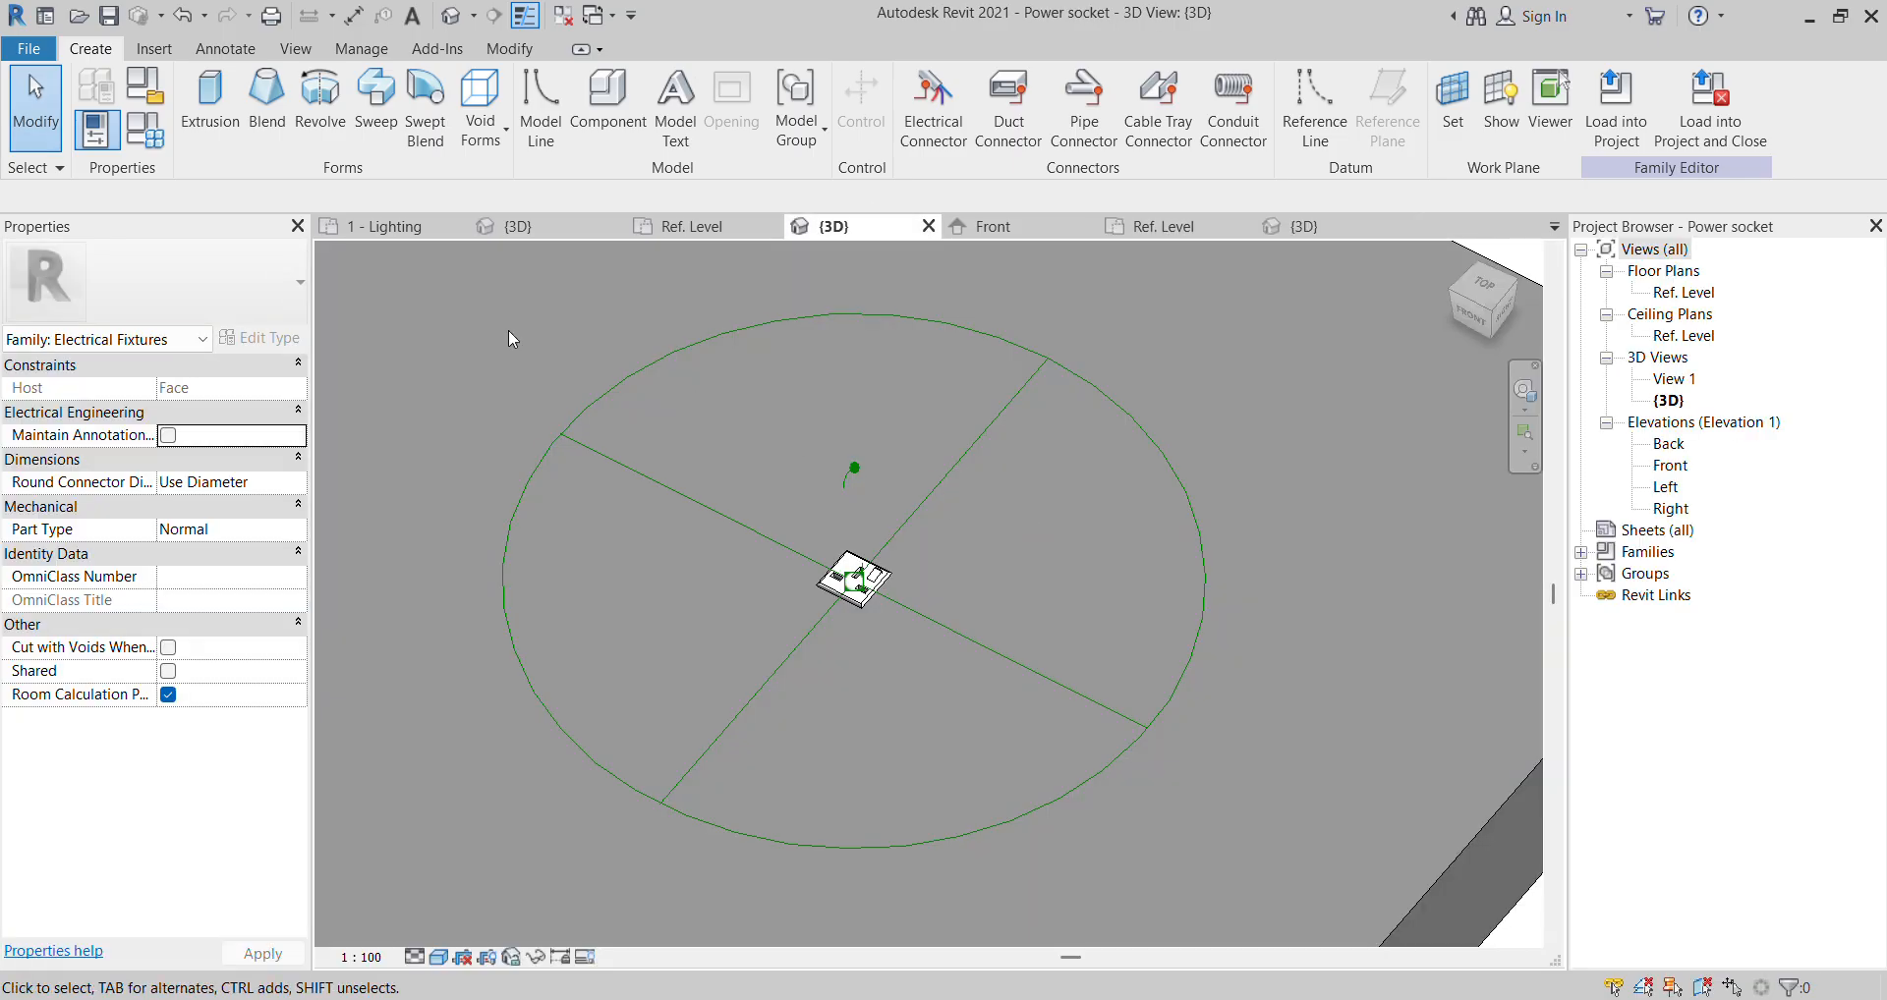
{"action": "left_click", "coordinate": [145, 129]}
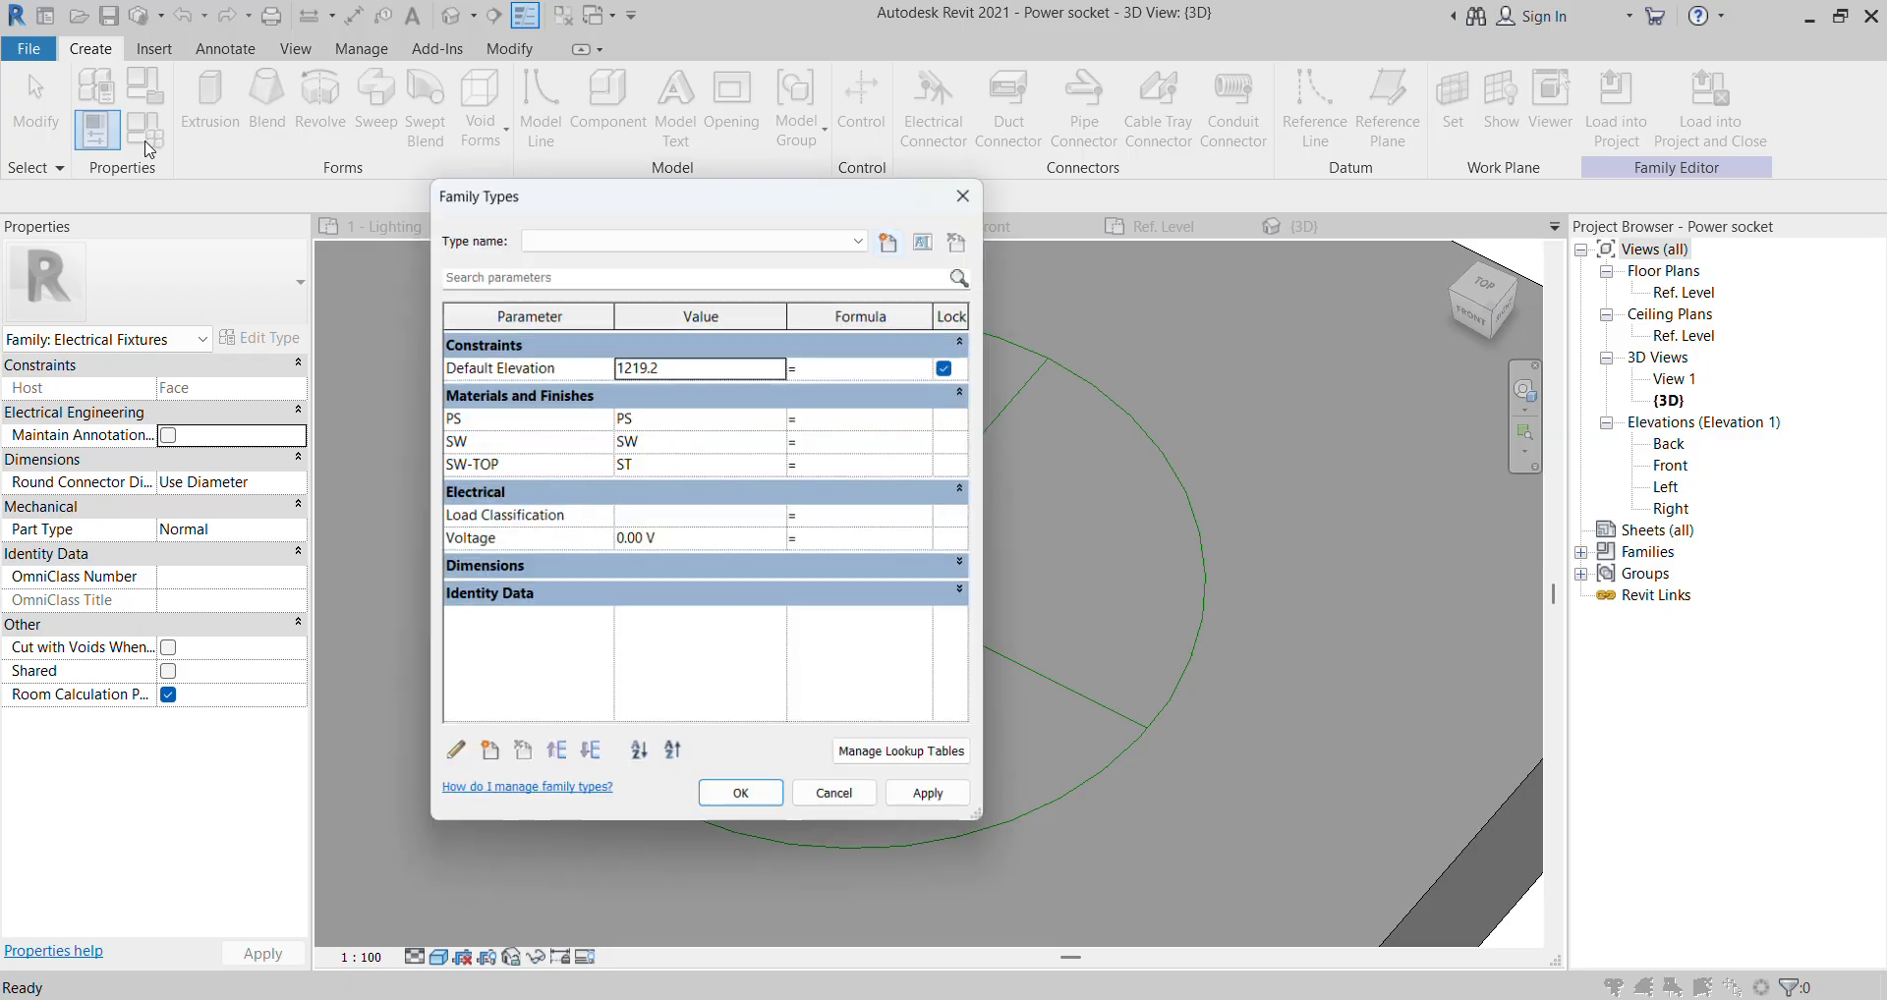
{"action": "left_click", "coordinate": [665, 517]}
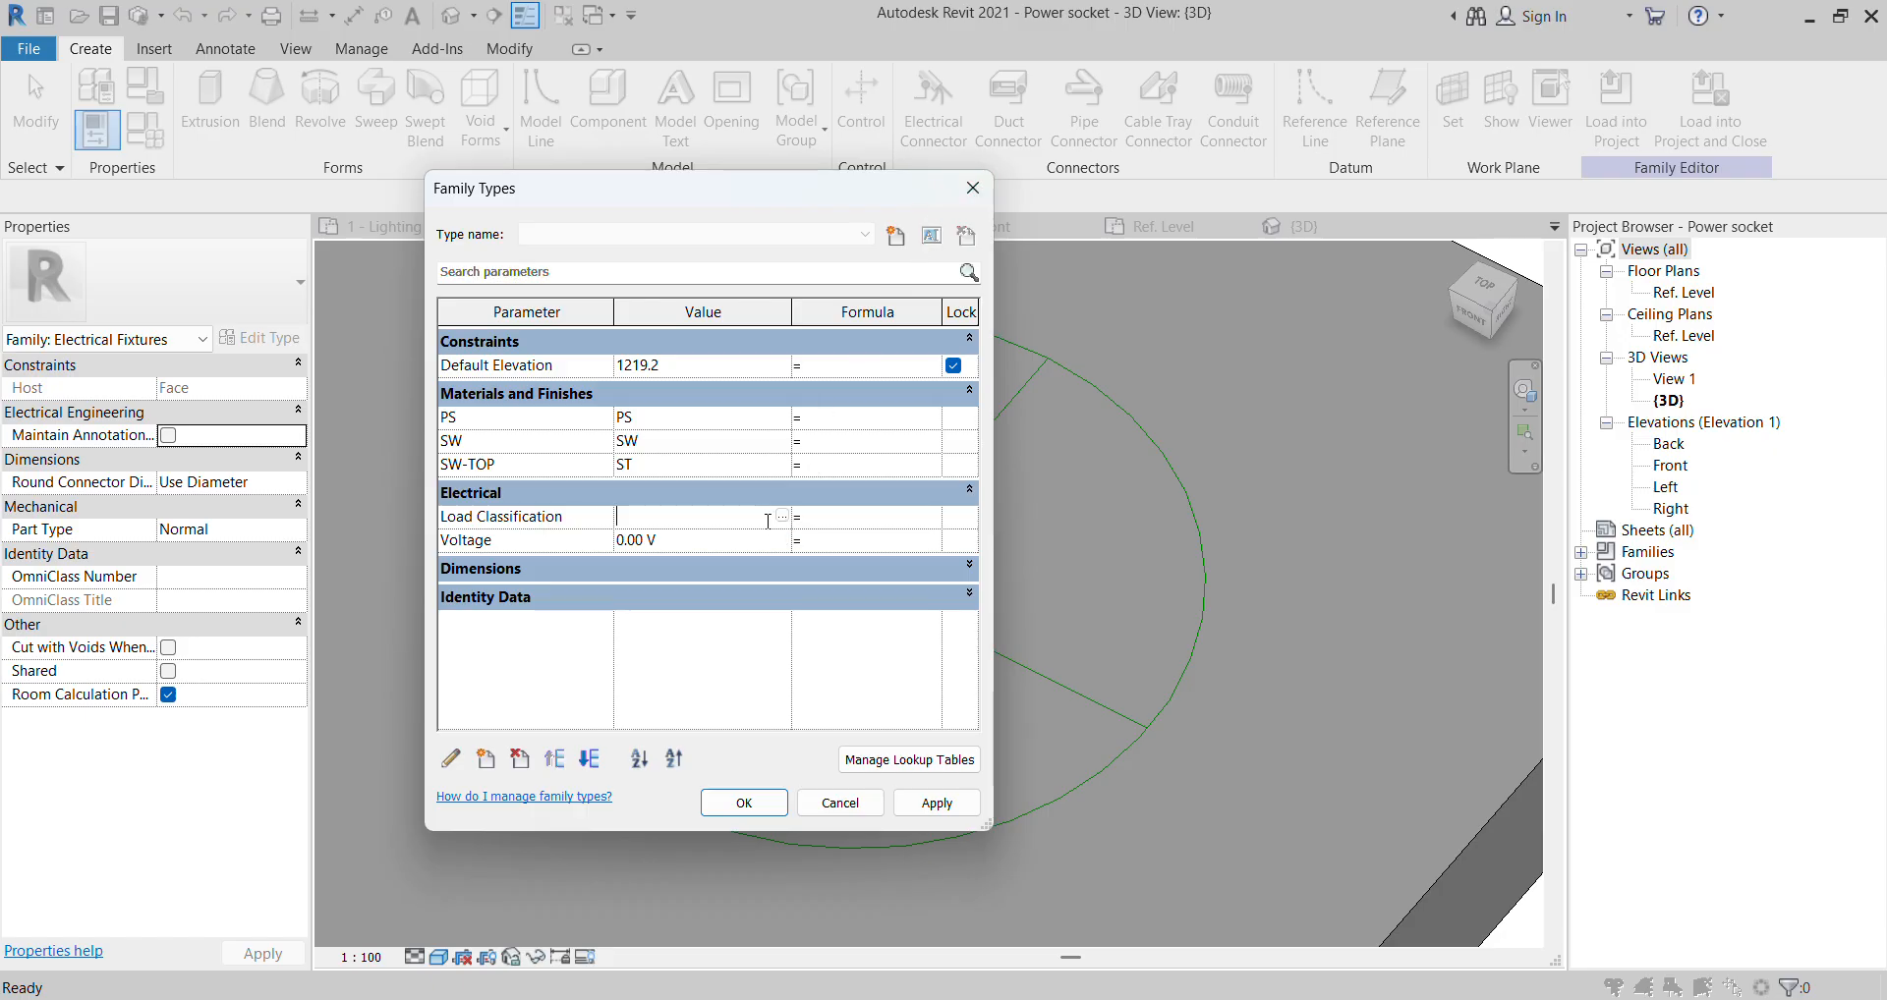
{"action": "left_click", "coordinate": [782, 516]}
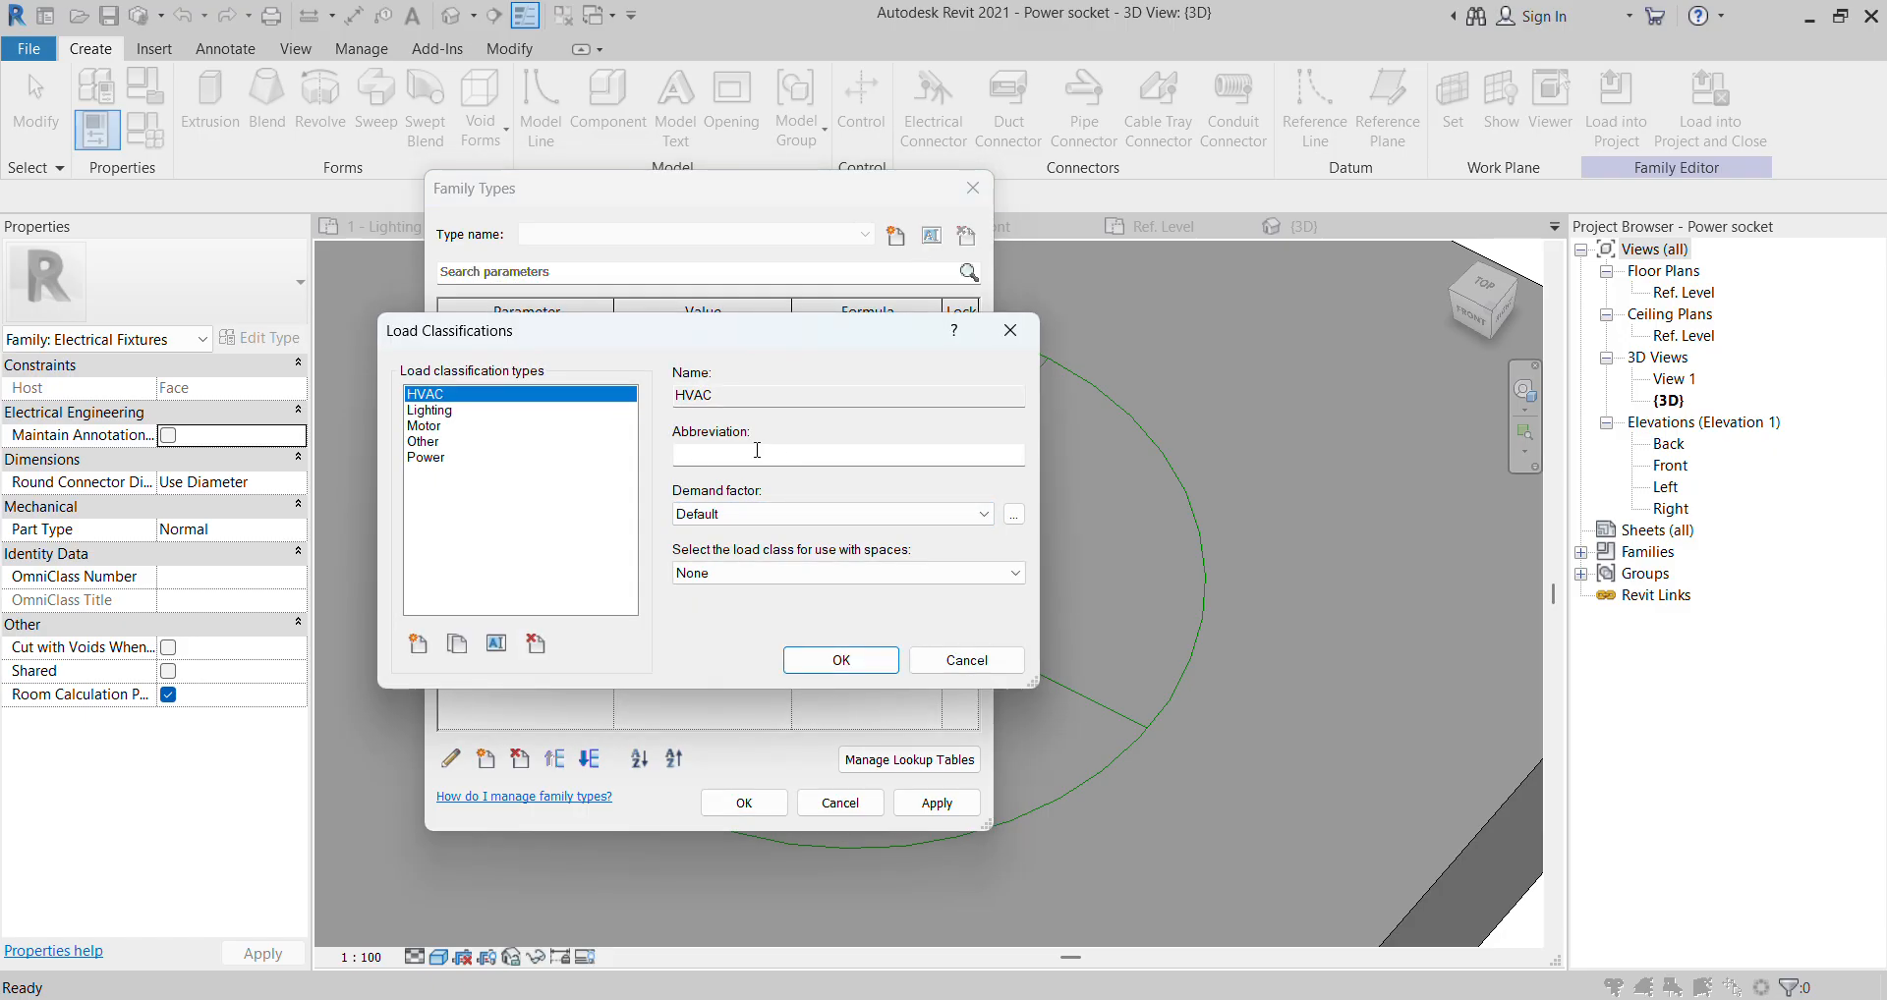
{"action": "left_click", "coordinate": [419, 643]}
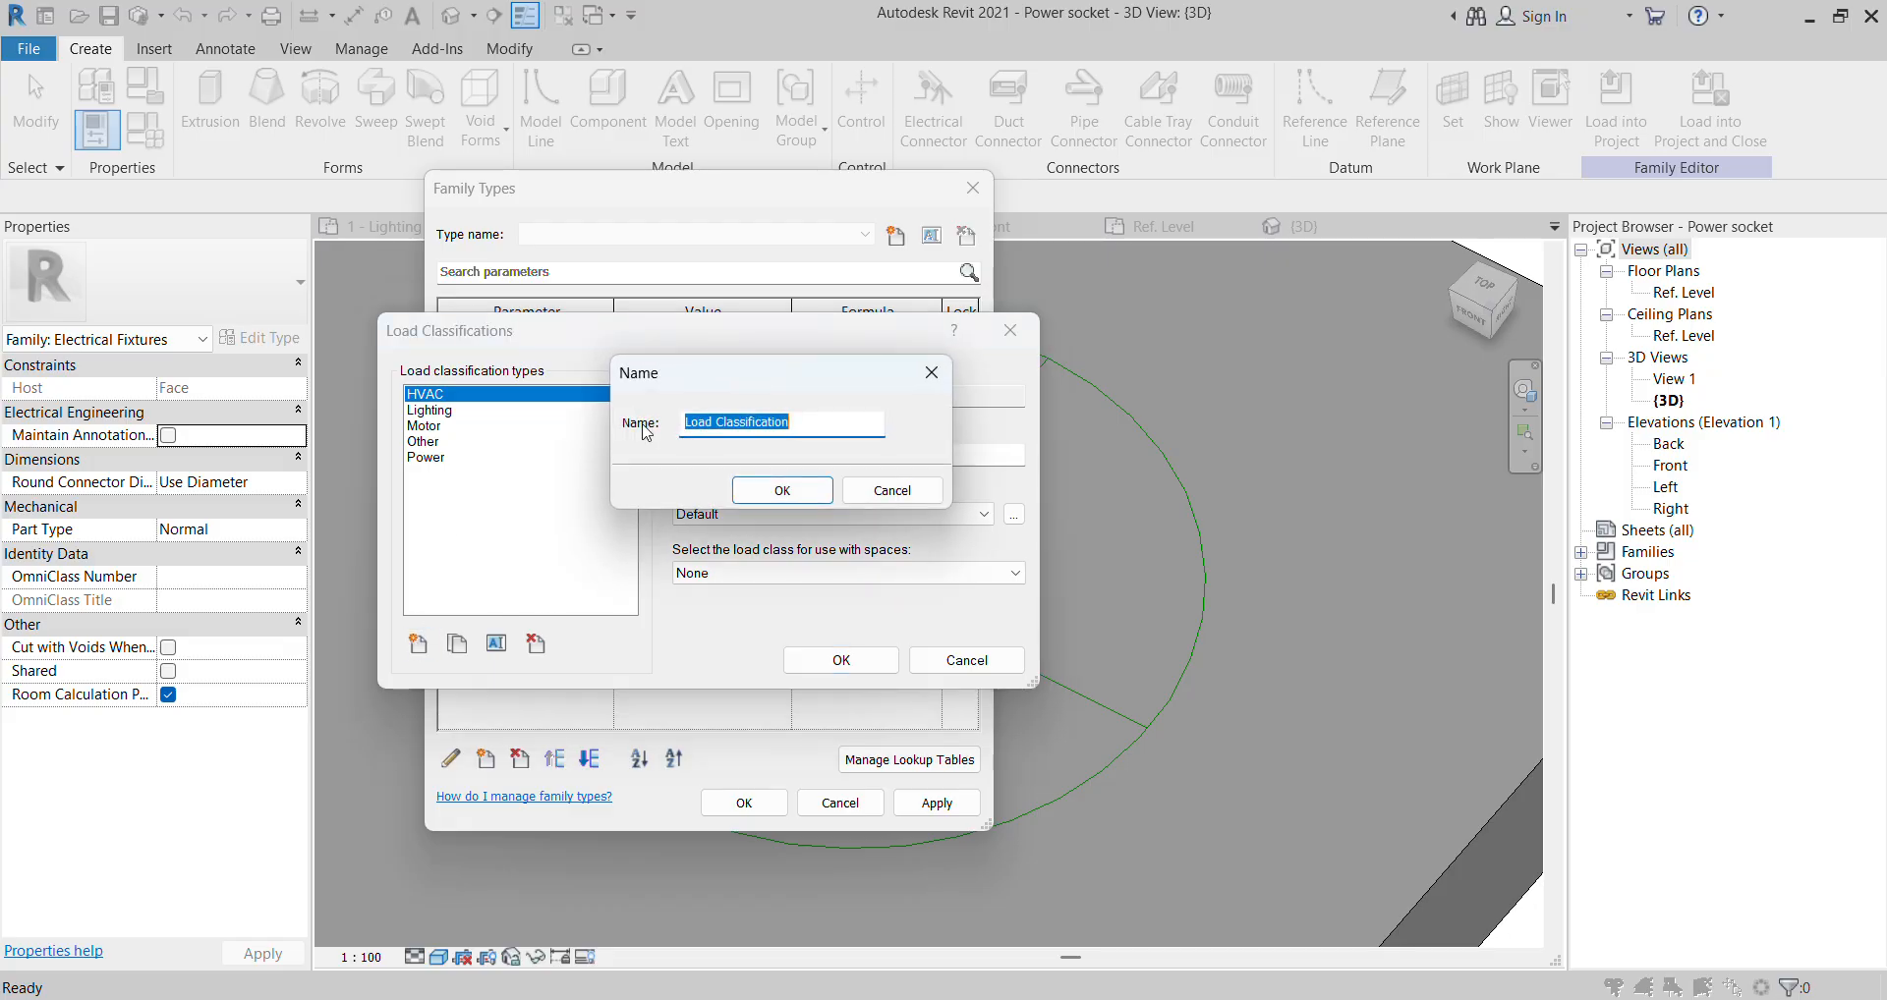
{"action": "type", "text": "Receptacle"}
{"action": "left_click", "coordinate": [782, 490]}
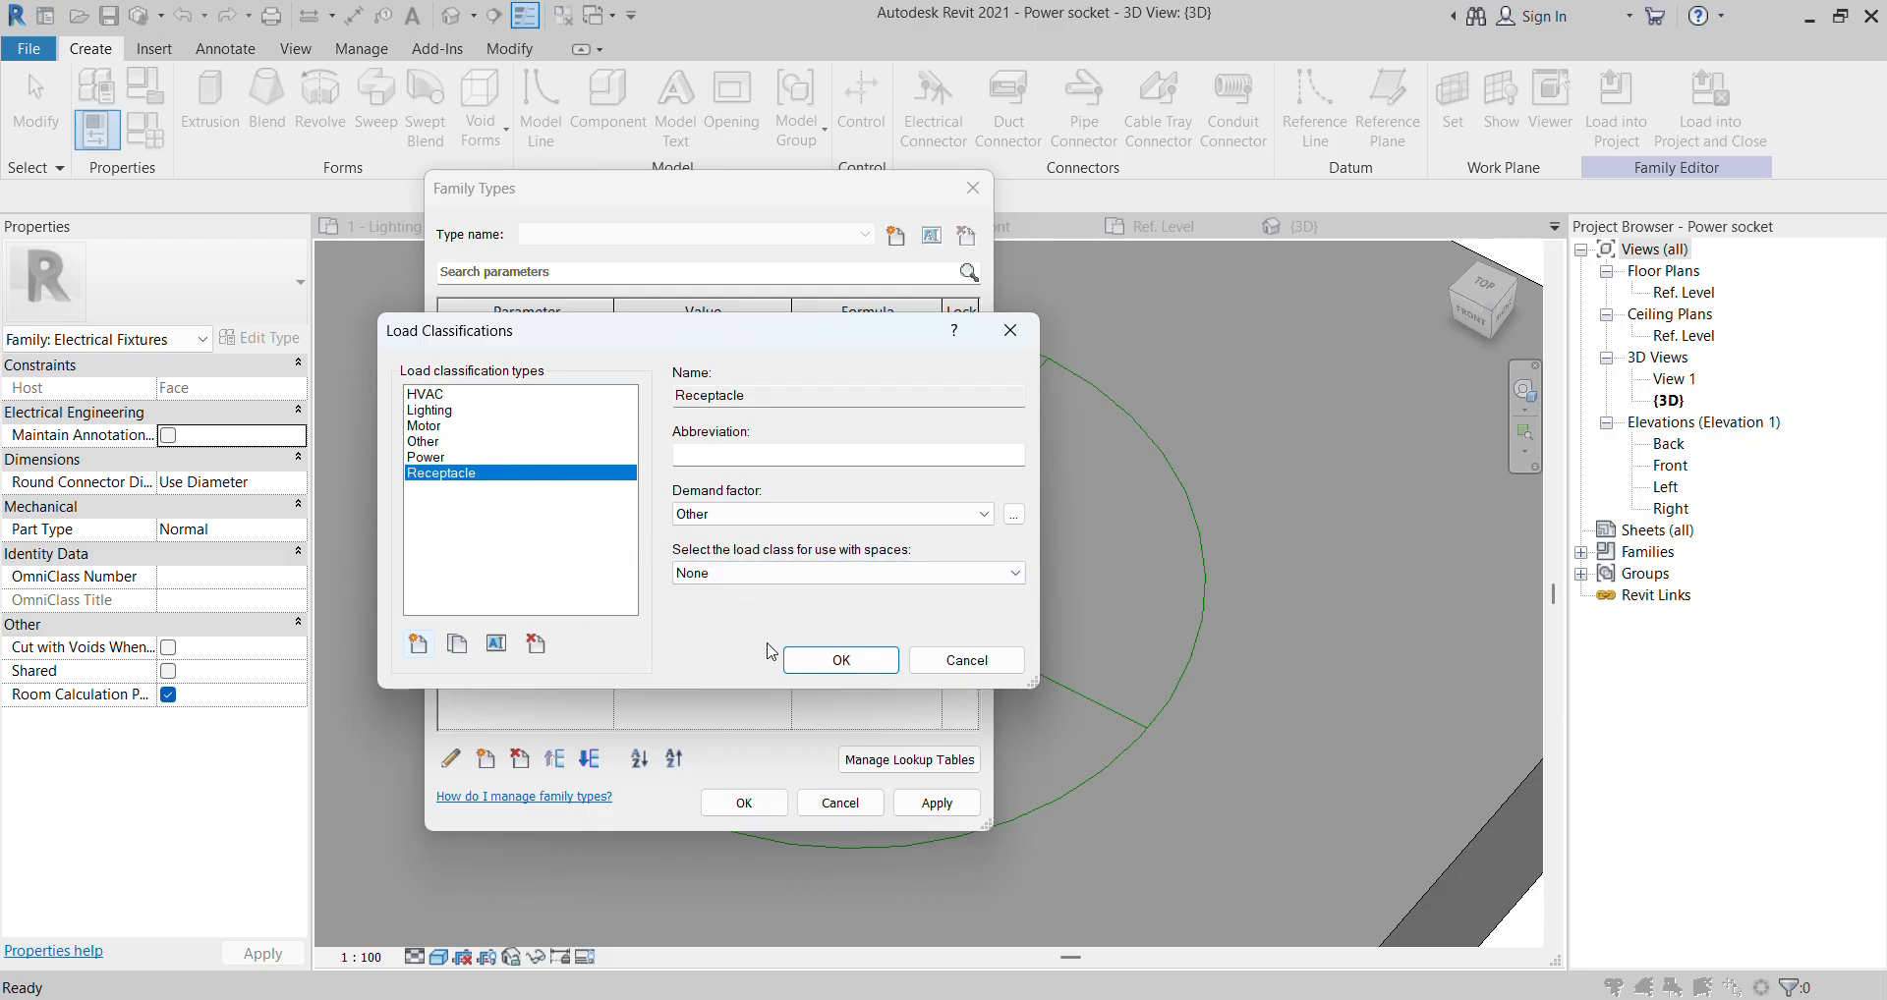
{"action": "left_click", "coordinate": [840, 659]}
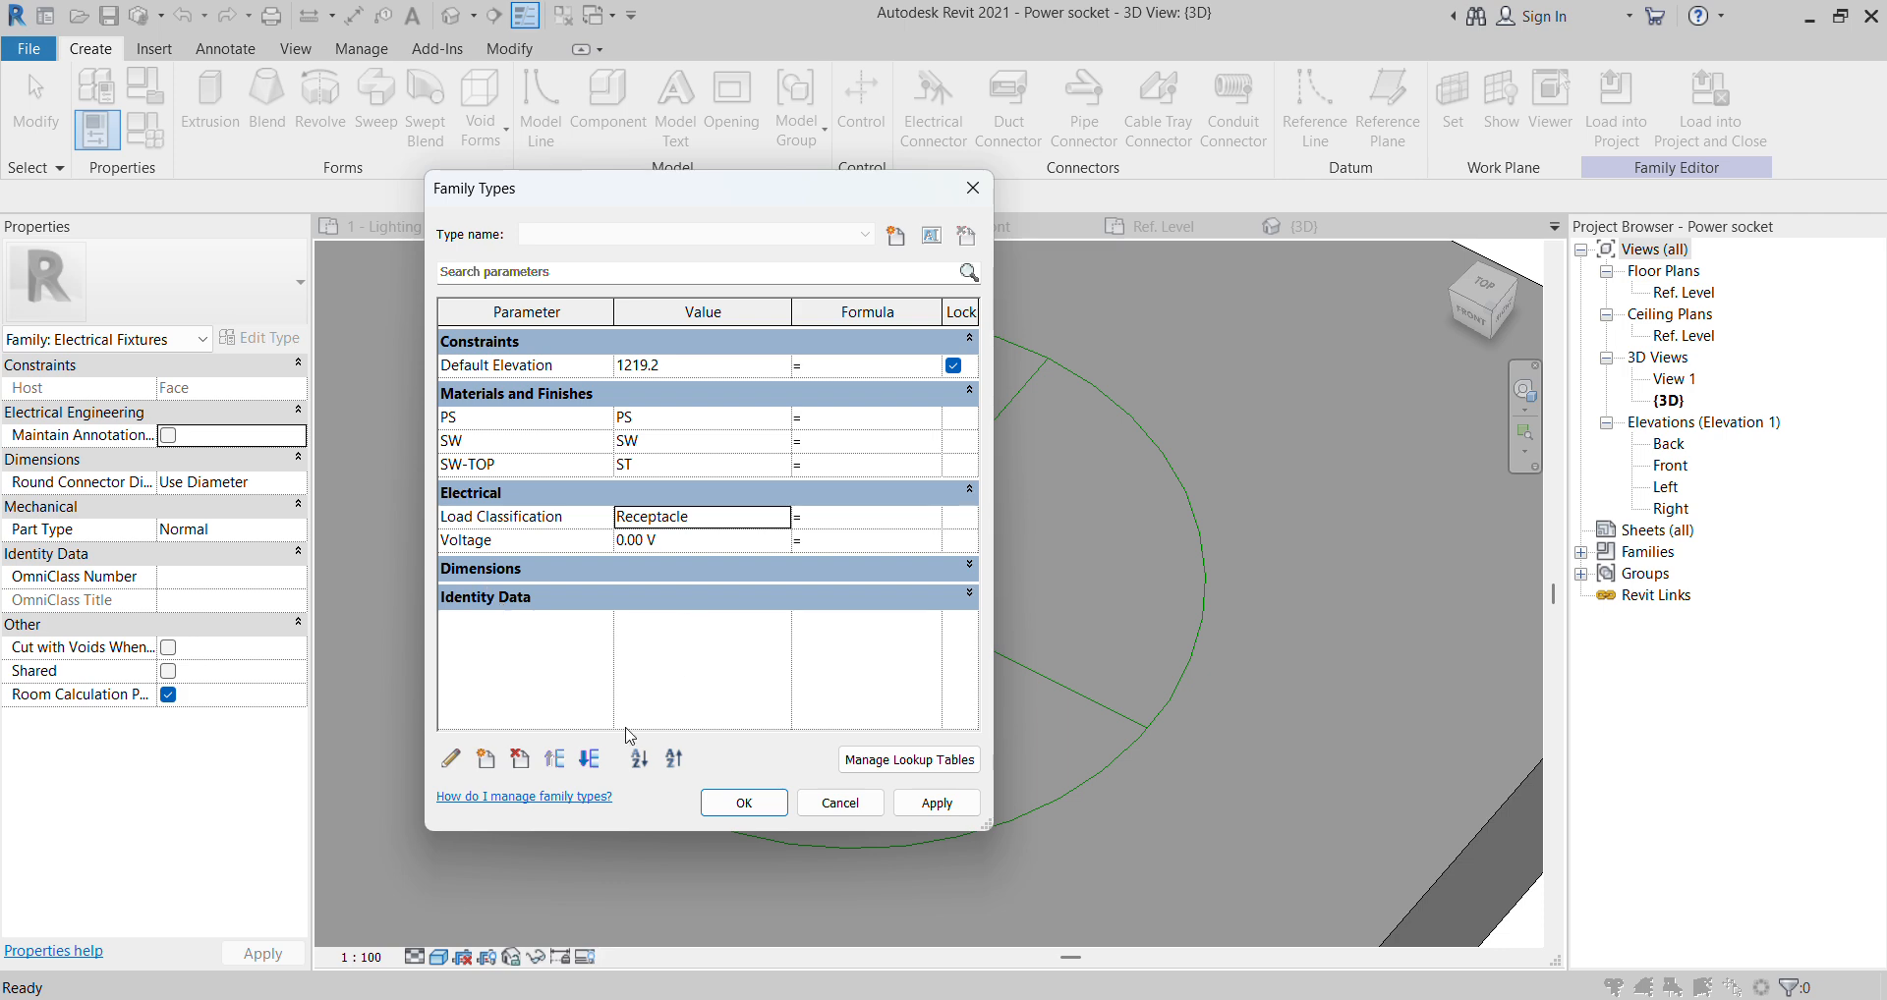
Add a type parameter named Load with discipline Electrical and type Apparent Power, grouped under Electrical.
{"action": "left_click", "coordinate": [484, 759]}
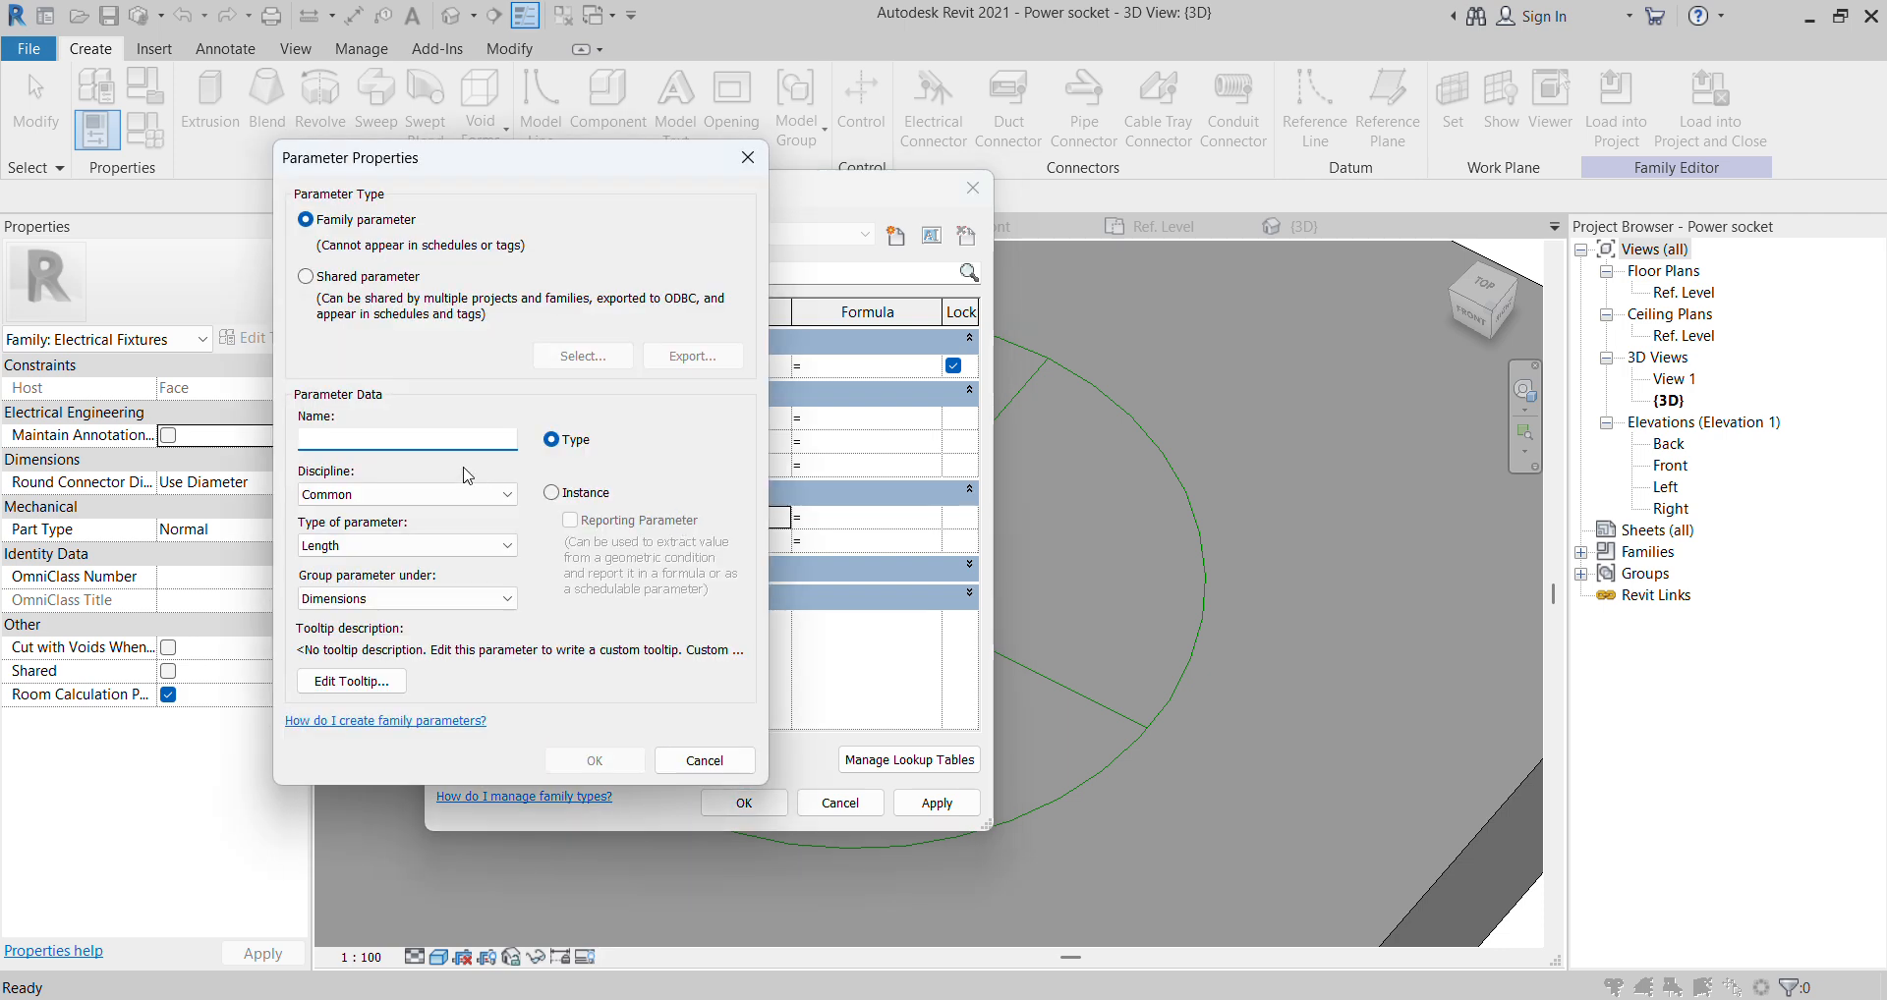
{"action": "type", "text": "Load"}
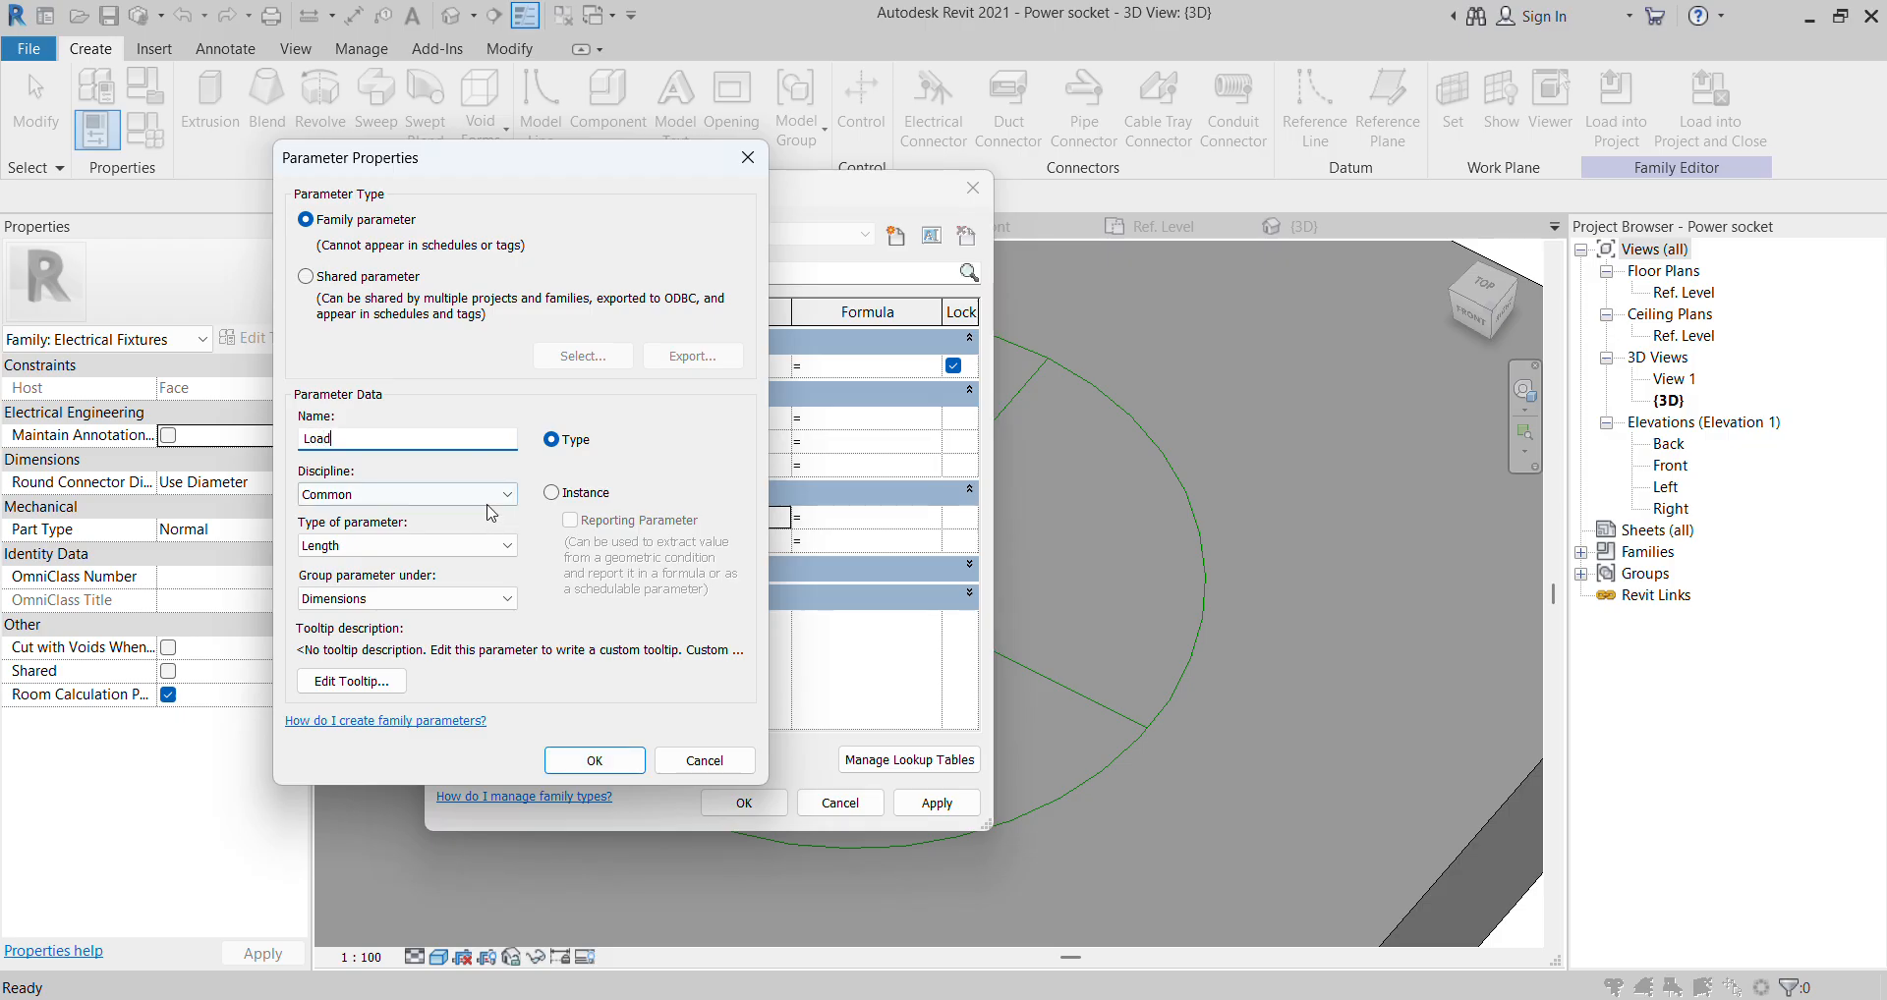
{"action": "left_click", "coordinate": [462, 496]}
{"action": "left_click", "coordinate": [381, 562]}
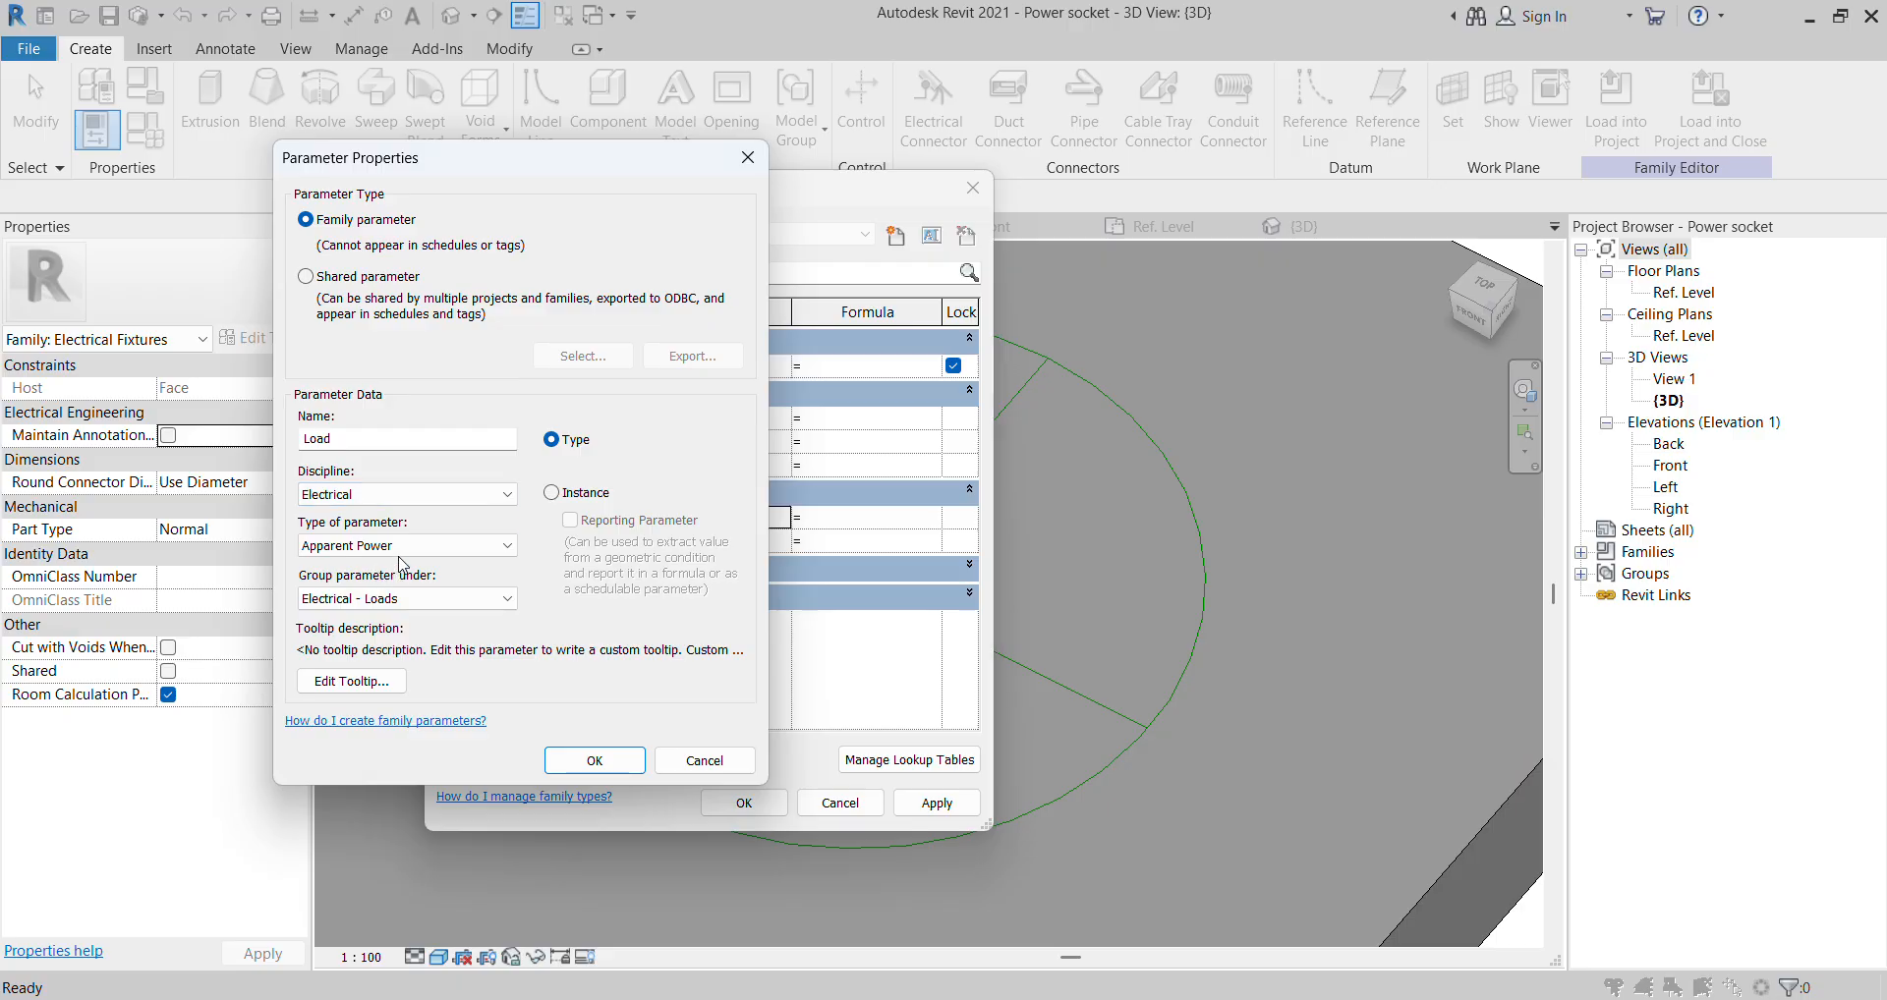
{"action": "left_click", "coordinate": [403, 546]}
{"action": "left_click", "coordinate": [401, 560]}
{"action": "left_click", "coordinate": [403, 599]}
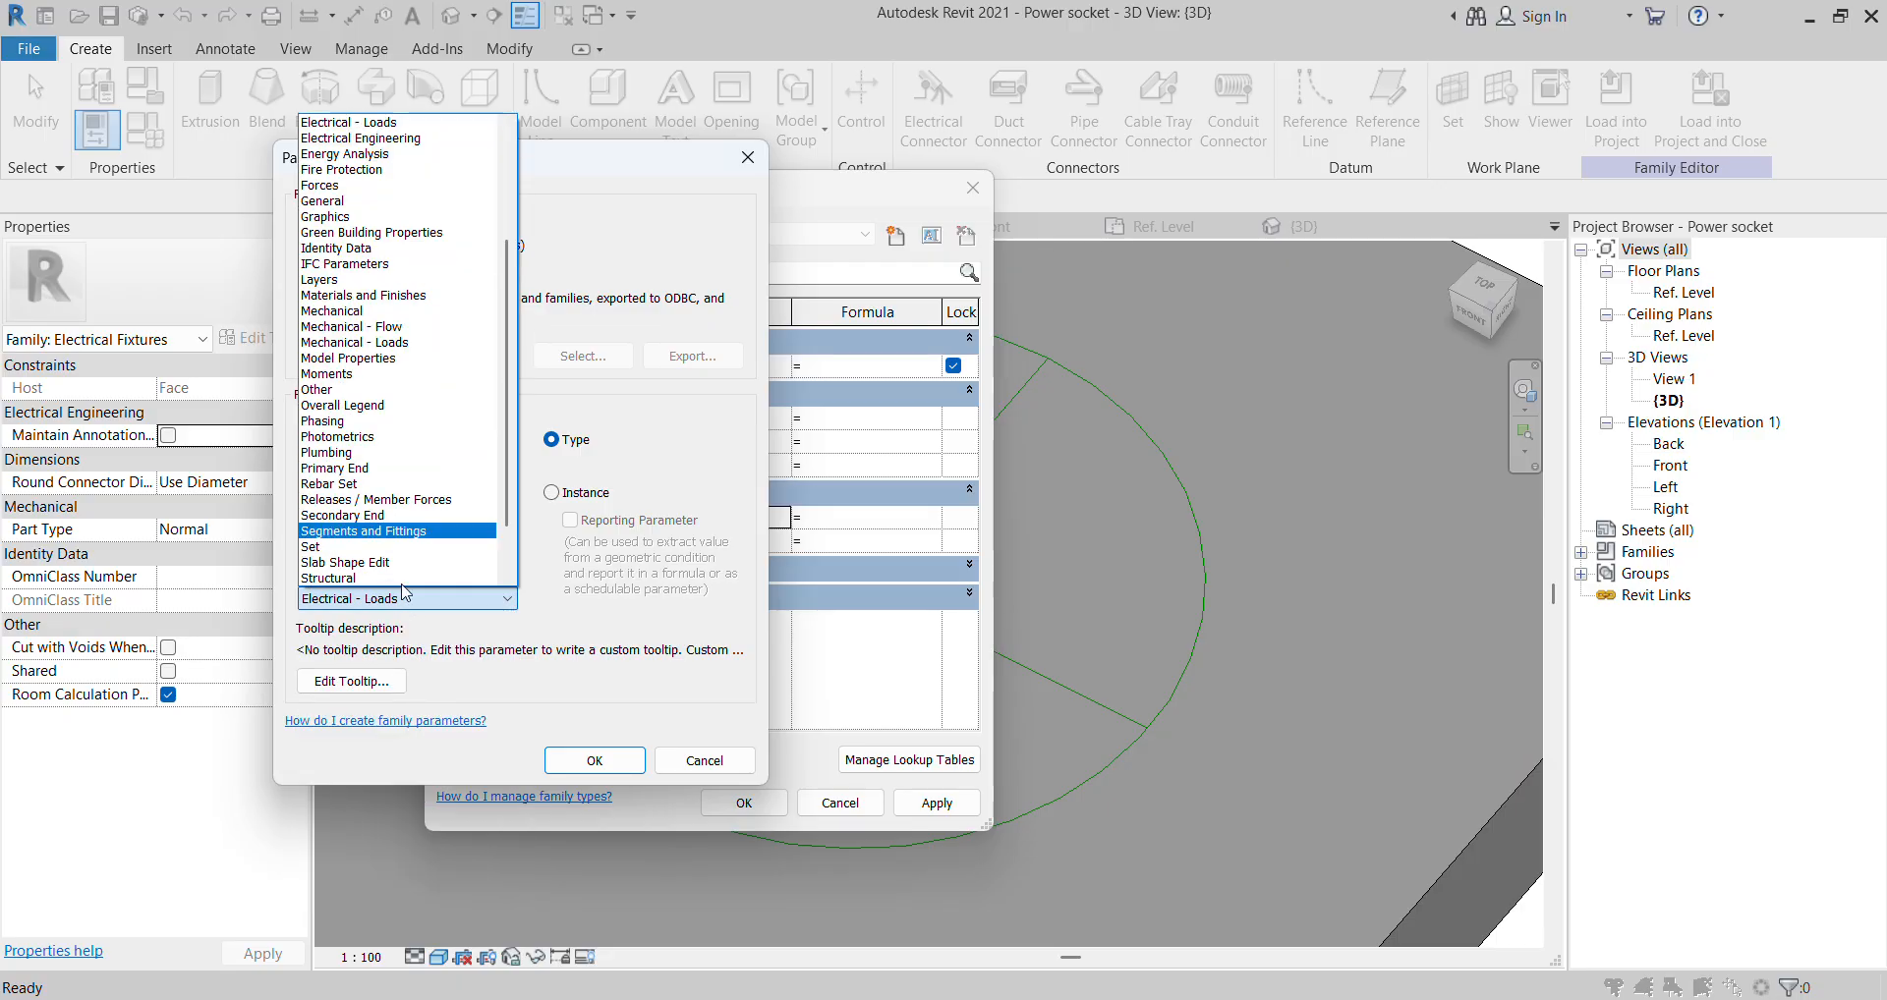
{"action": "scroll", "coordinate": [447, 260], "scroll_direction": "up", "scroll_amount": 2}
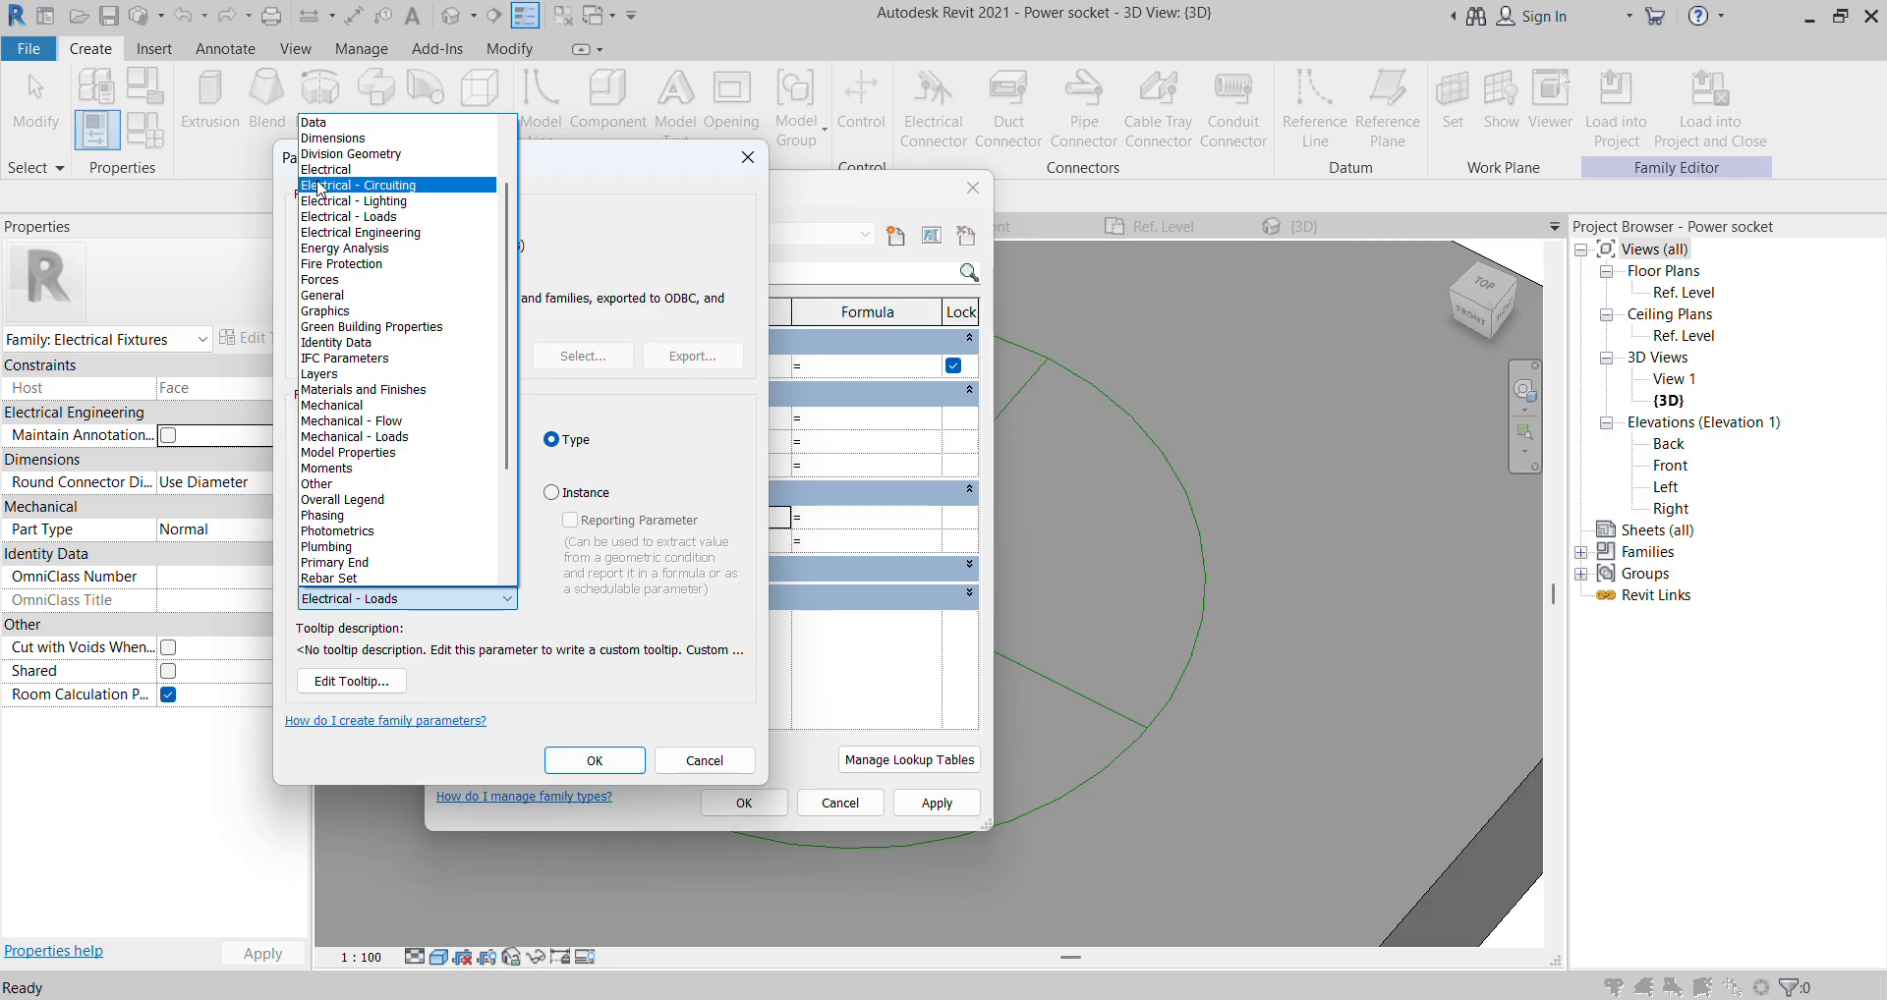
{"action": "left_click", "coordinate": [325, 181]}
{"action": "left_click", "coordinate": [602, 762]}
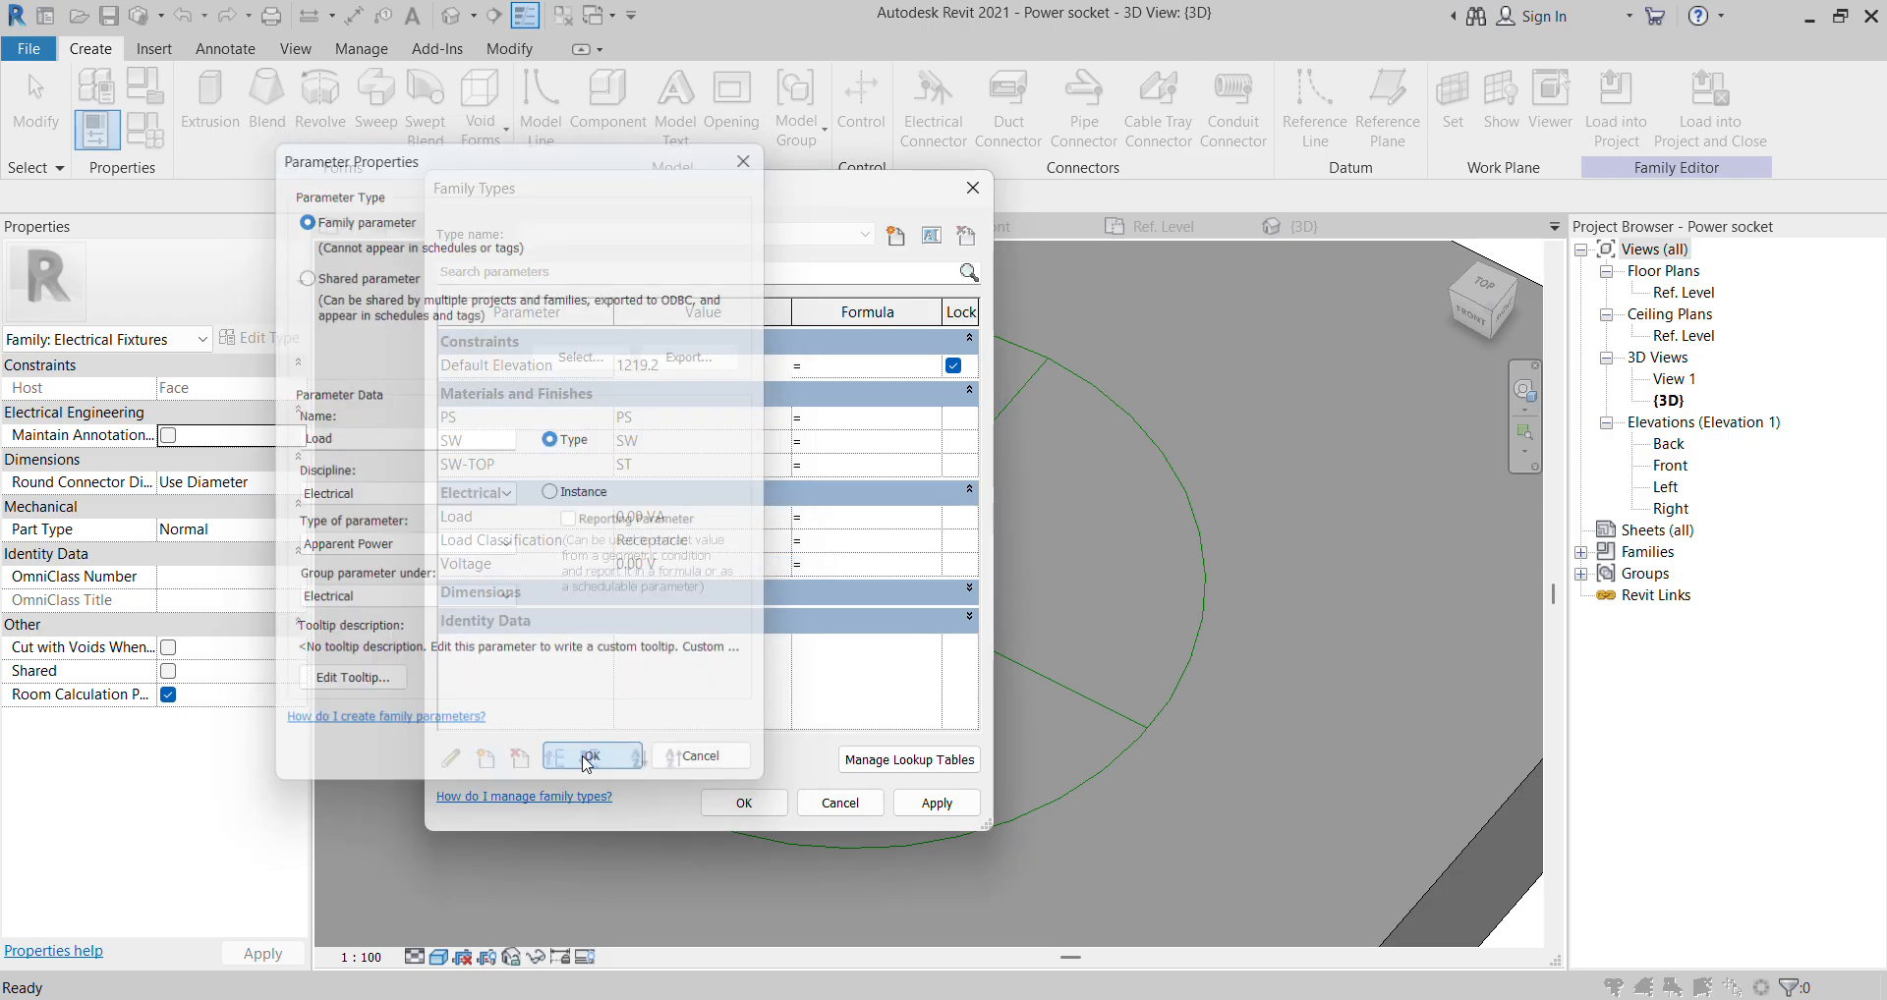
Set the family's Voltage to 120 V and Load to 180 VA, and apply the family type values.
{"action": "left_click", "coordinate": [699, 562]}
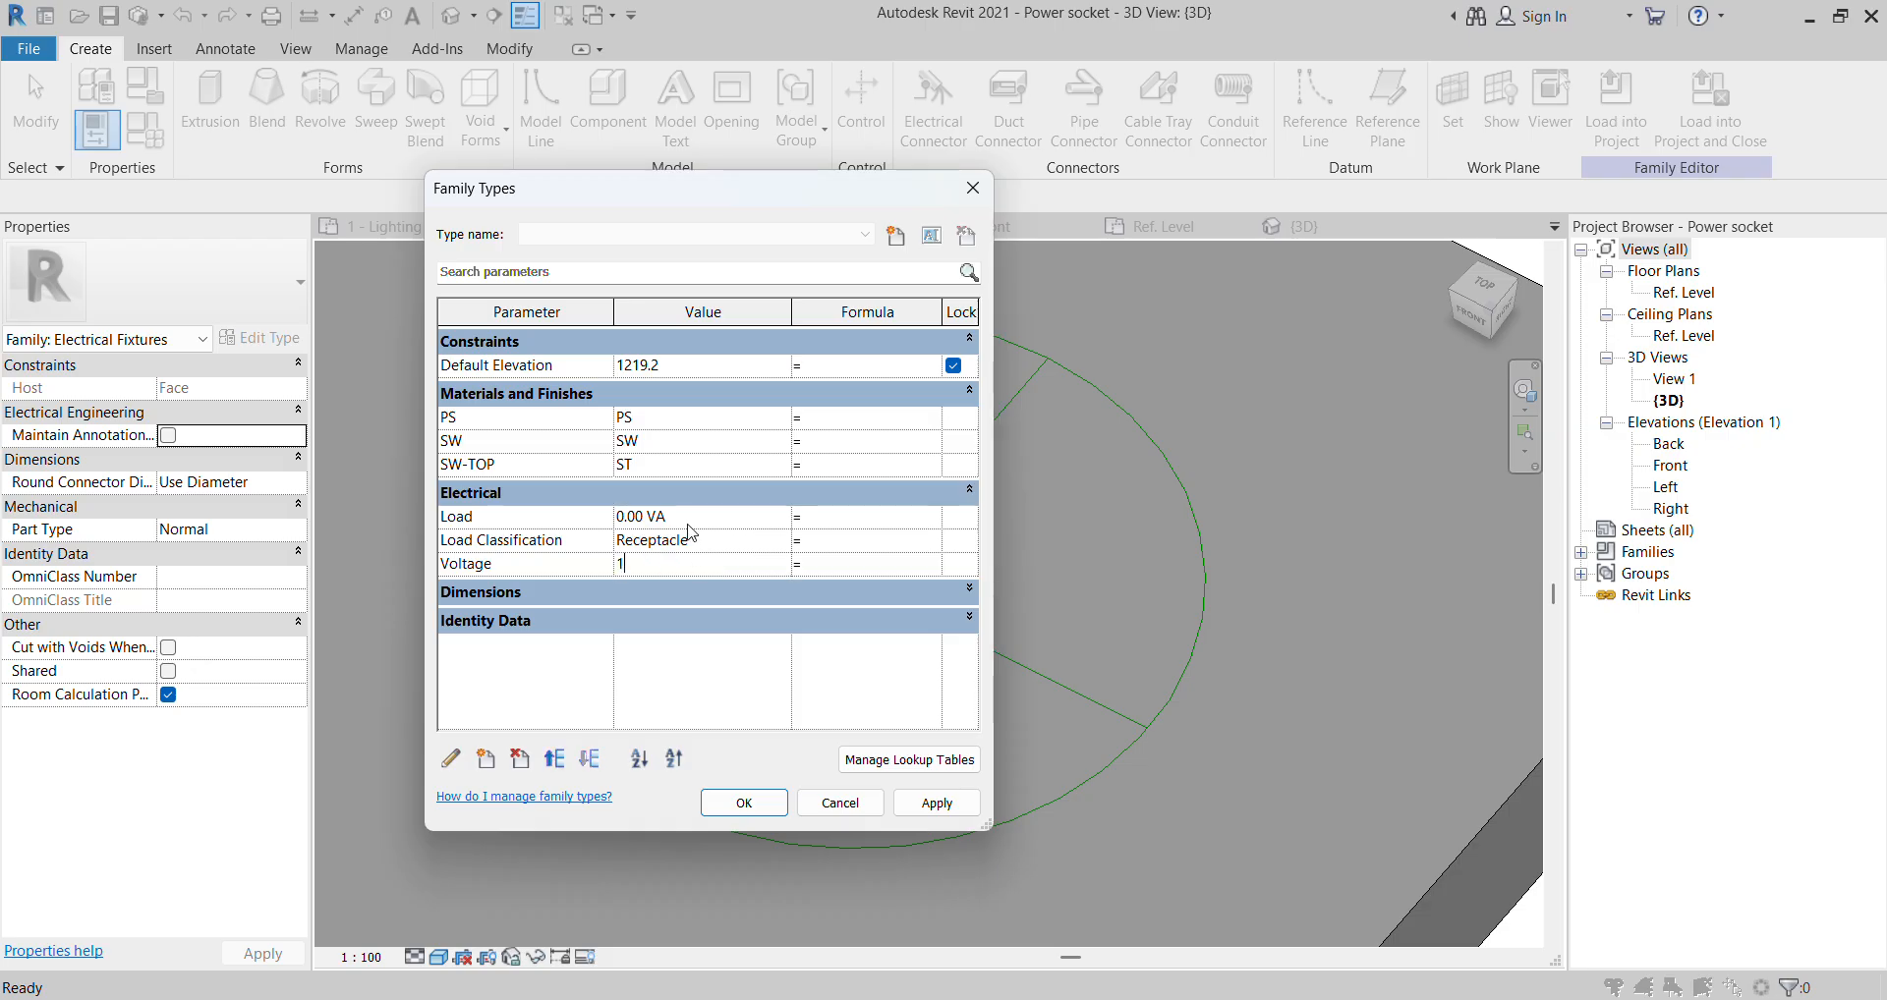
{"action": "left_click", "coordinate": [715, 516]}
{"action": "type", "text": "180"}
{"action": "left_click", "coordinate": [936, 803]}
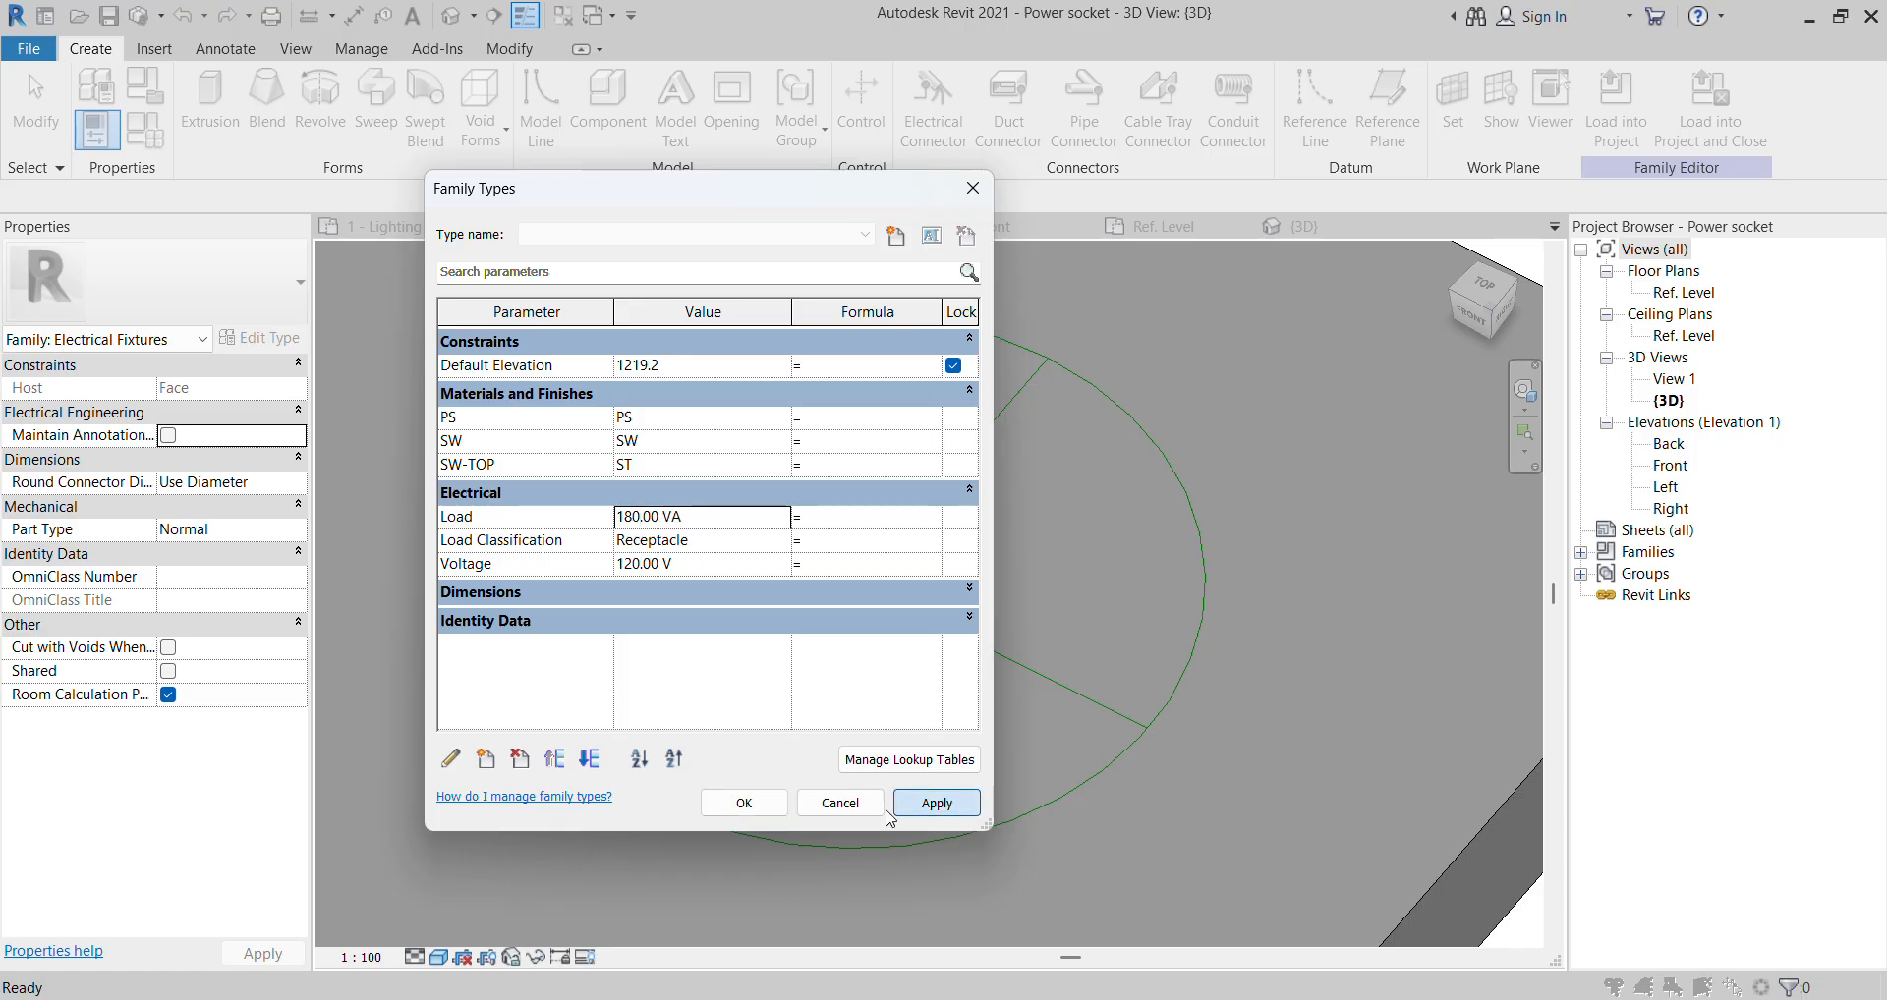
{"action": "left_click", "coordinate": [757, 803]}
Save the Power socket family and load it into Project1.
{"action": "scroll", "coordinate": [823, 548], "scroll_direction": "down", "scroll_amount": 2}
{"action": "scroll", "coordinate": [823, 549], "scroll_direction": "up", "scroll_amount": 4}
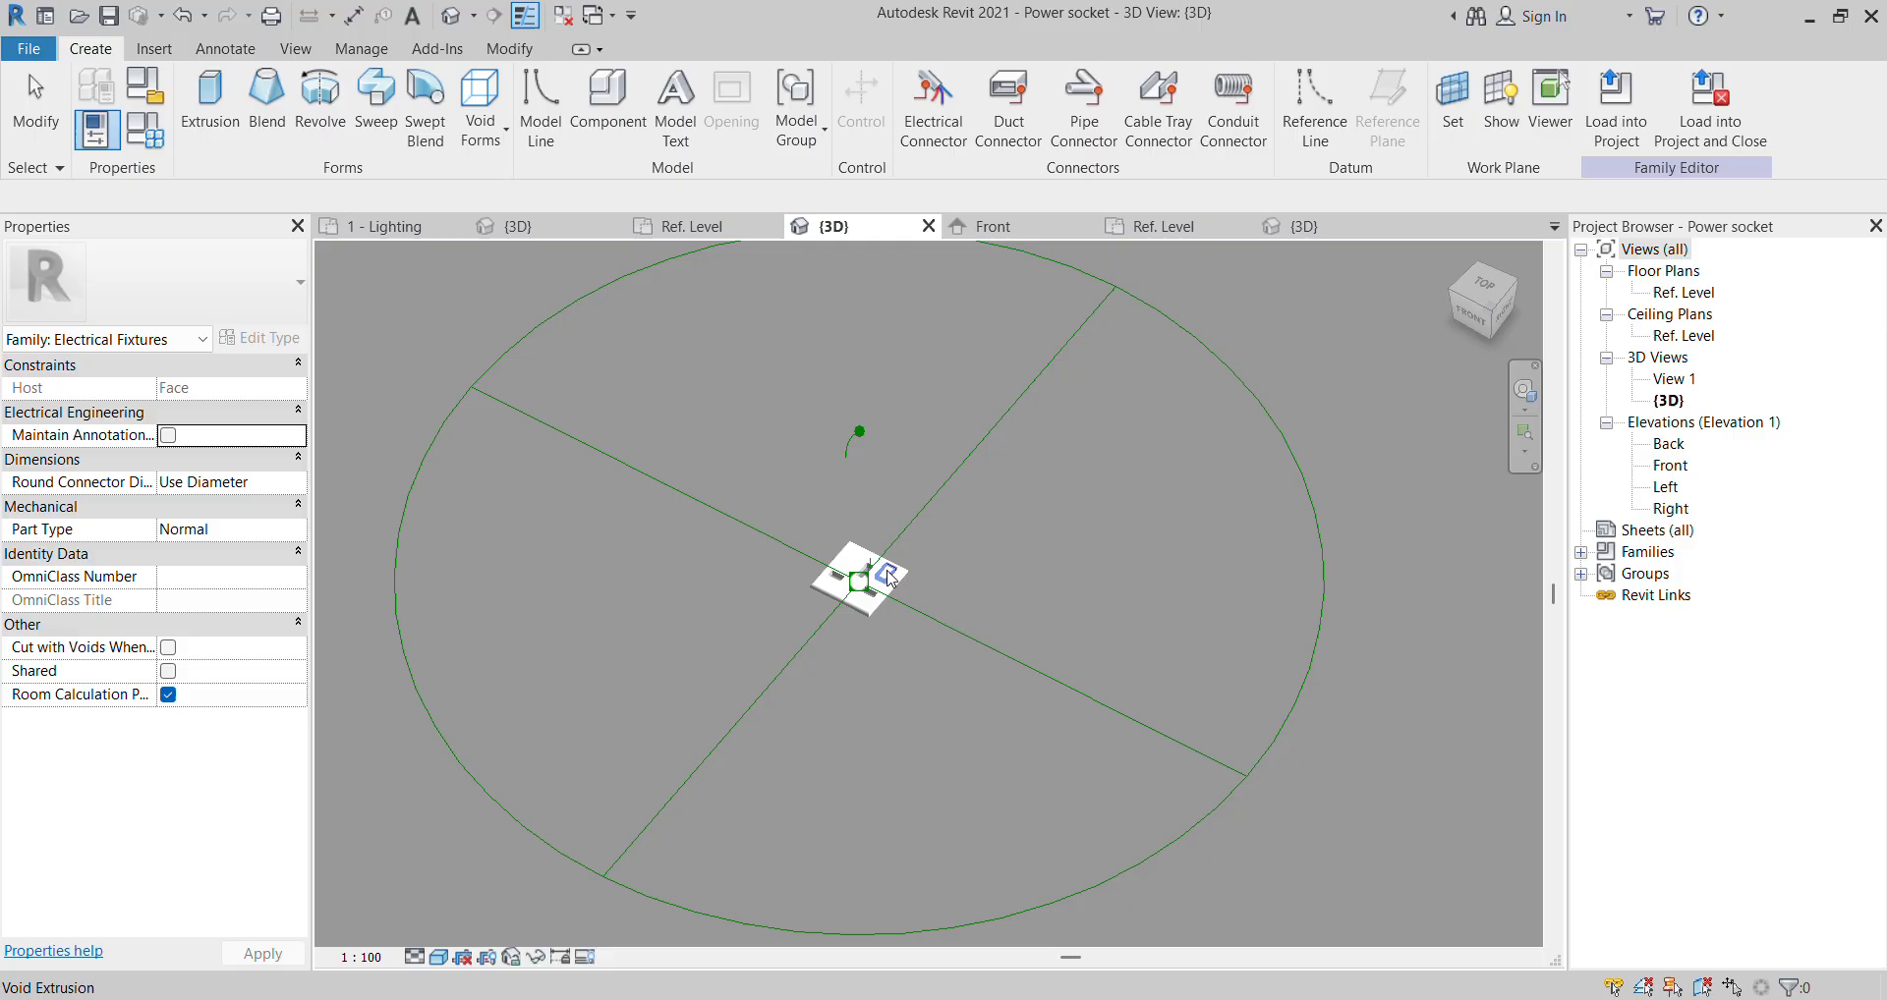
{"action": "left_click", "coordinate": [108, 16]}
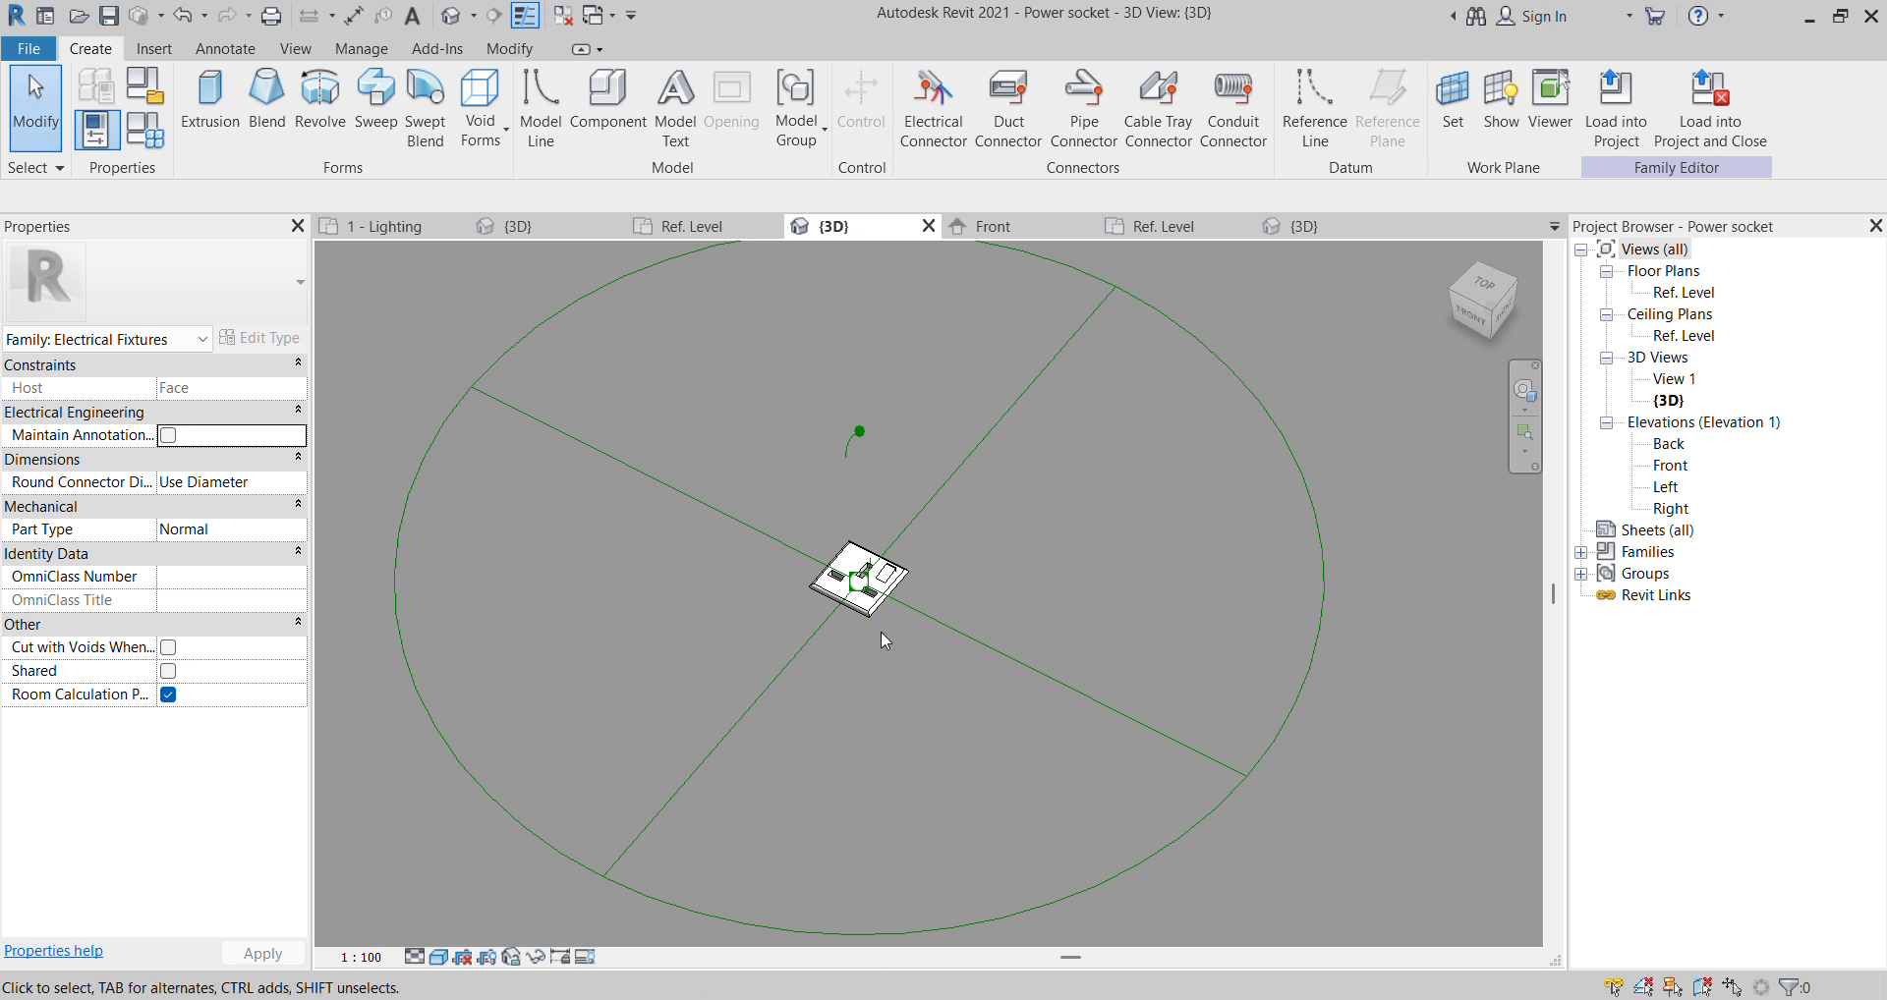
{"action": "left_click", "coordinate": [1612, 116]}
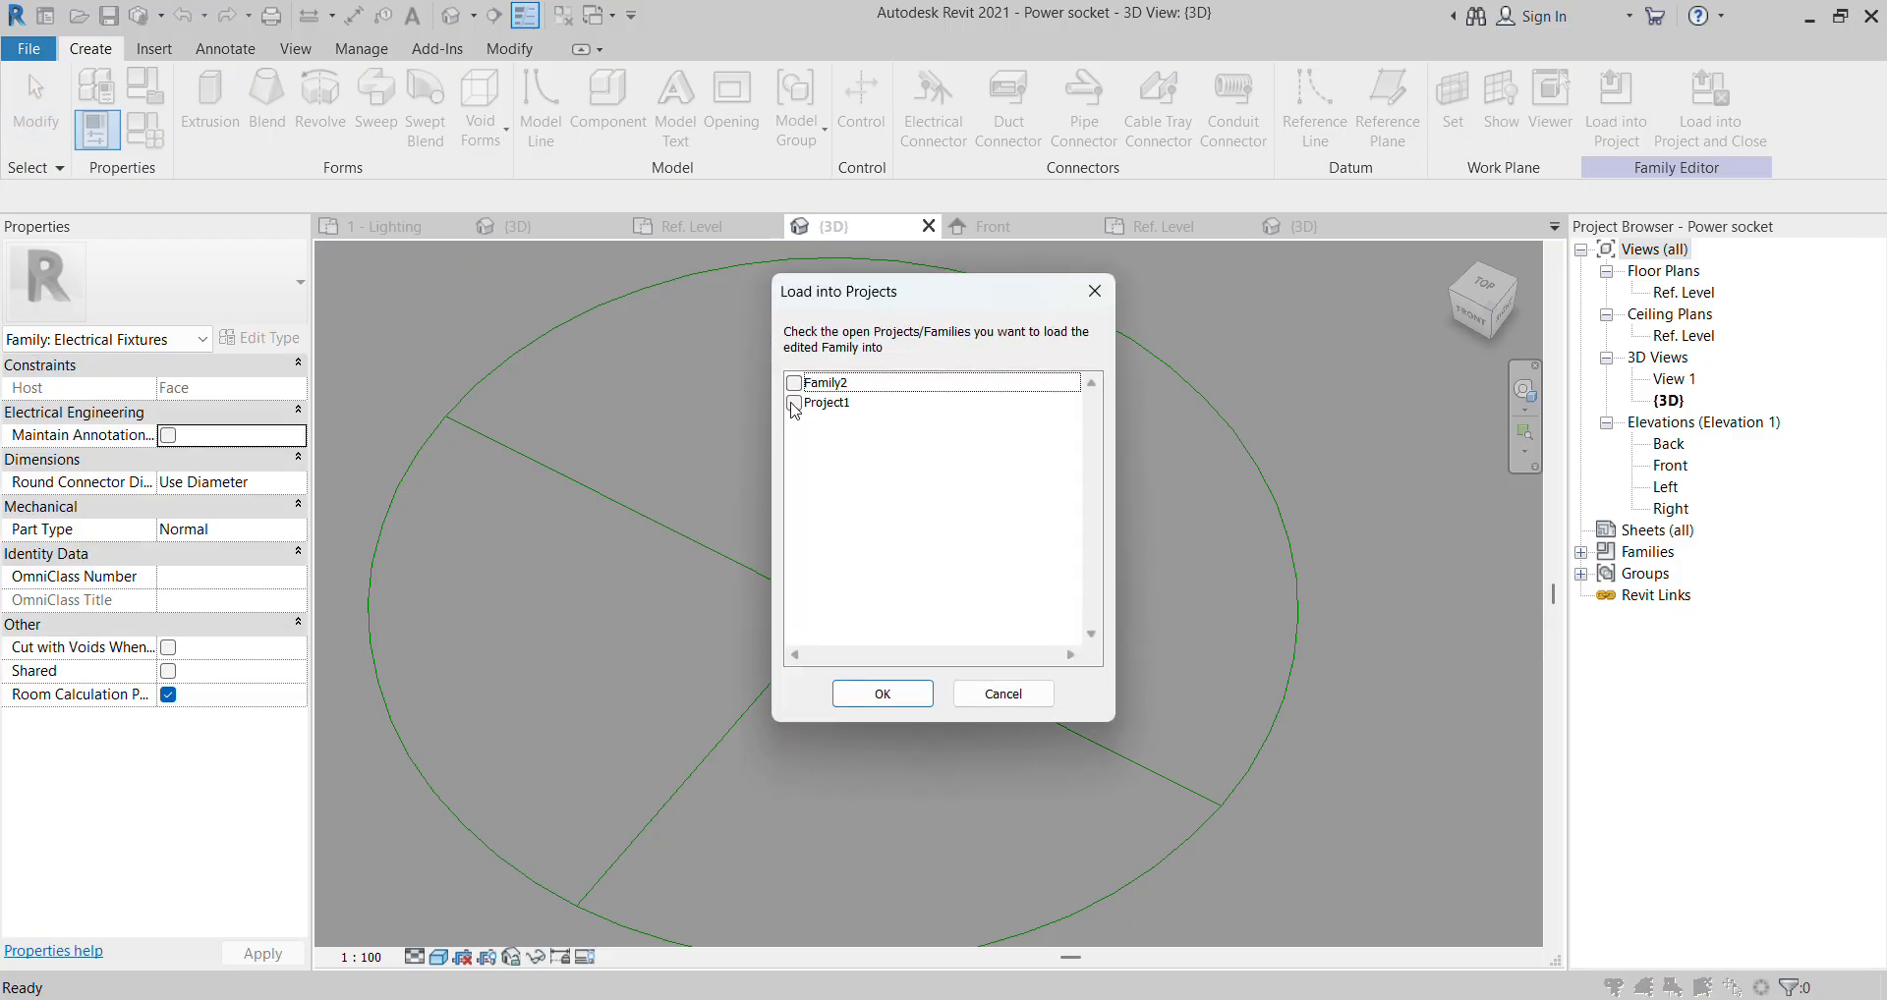
{"action": "left_click", "coordinate": [794, 405]}
{"action": "left_click", "coordinate": [882, 694]}
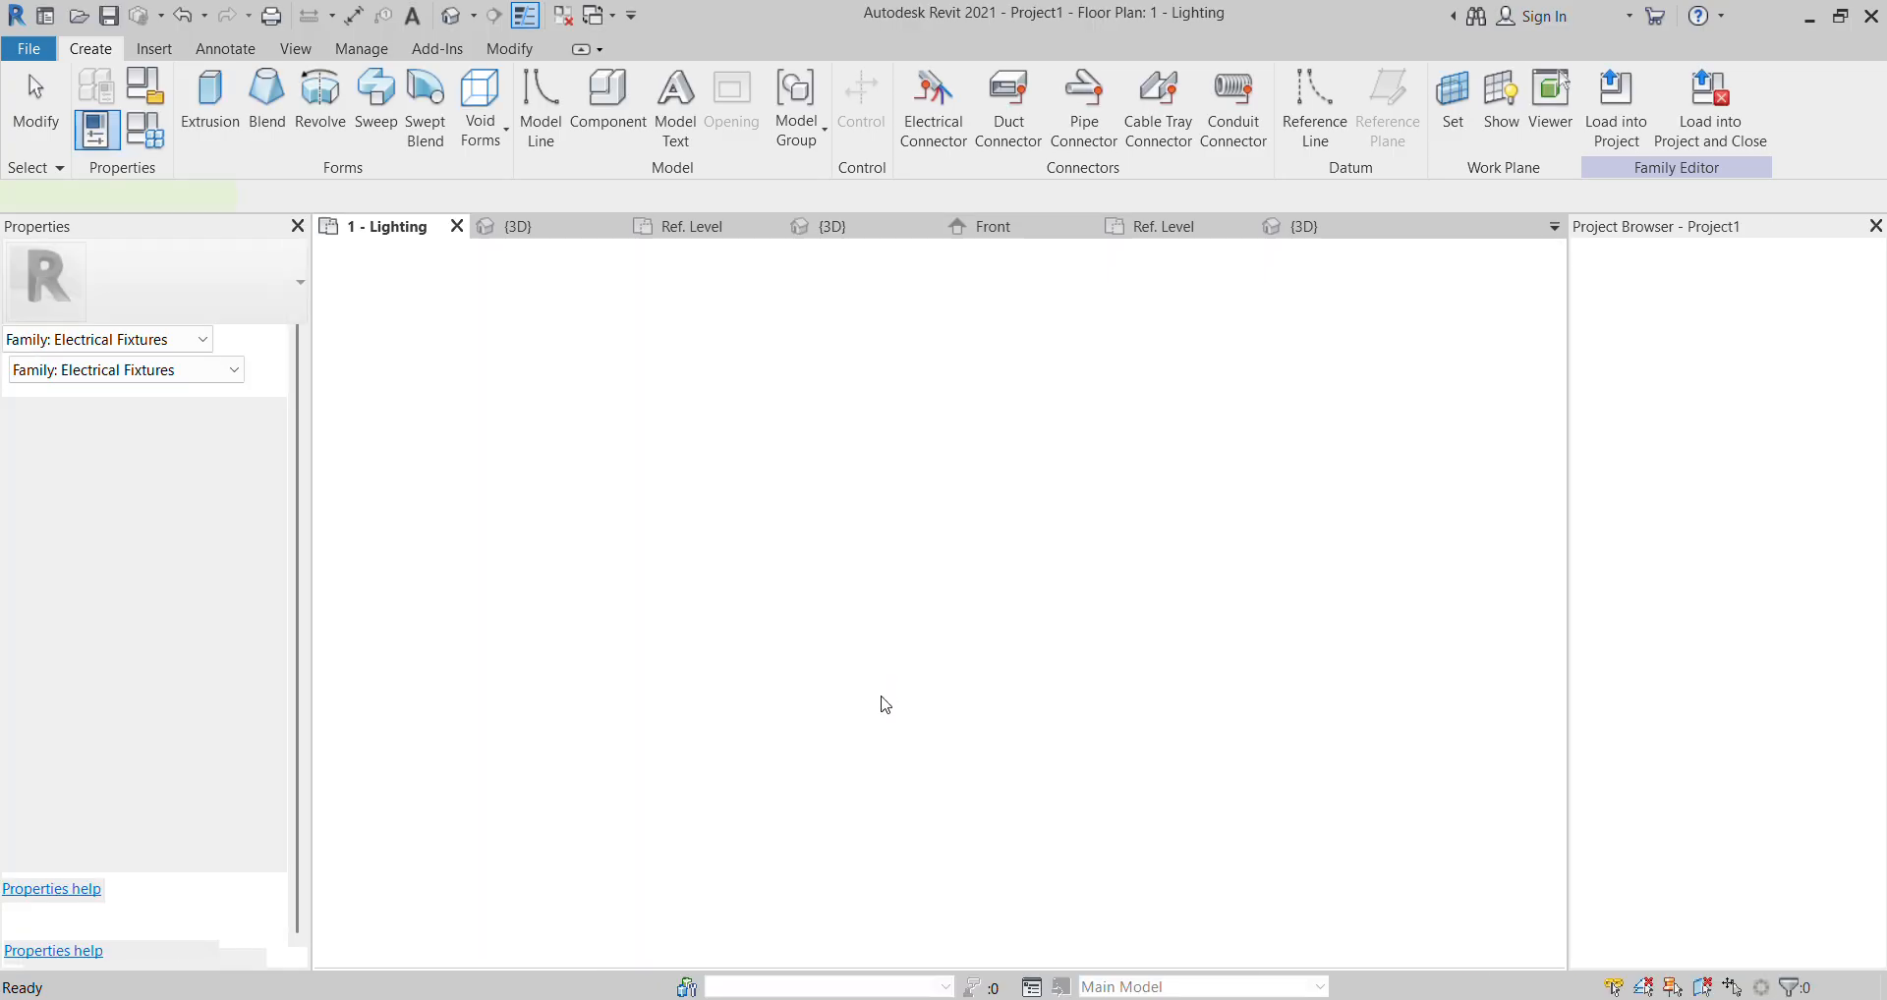
Place a Power socket on the vertical wall face in the 1 - Lighting floor plan and end placement.
{"action": "scroll", "coordinate": [897, 456], "scroll_direction": "up", "scroll_amount": 6}
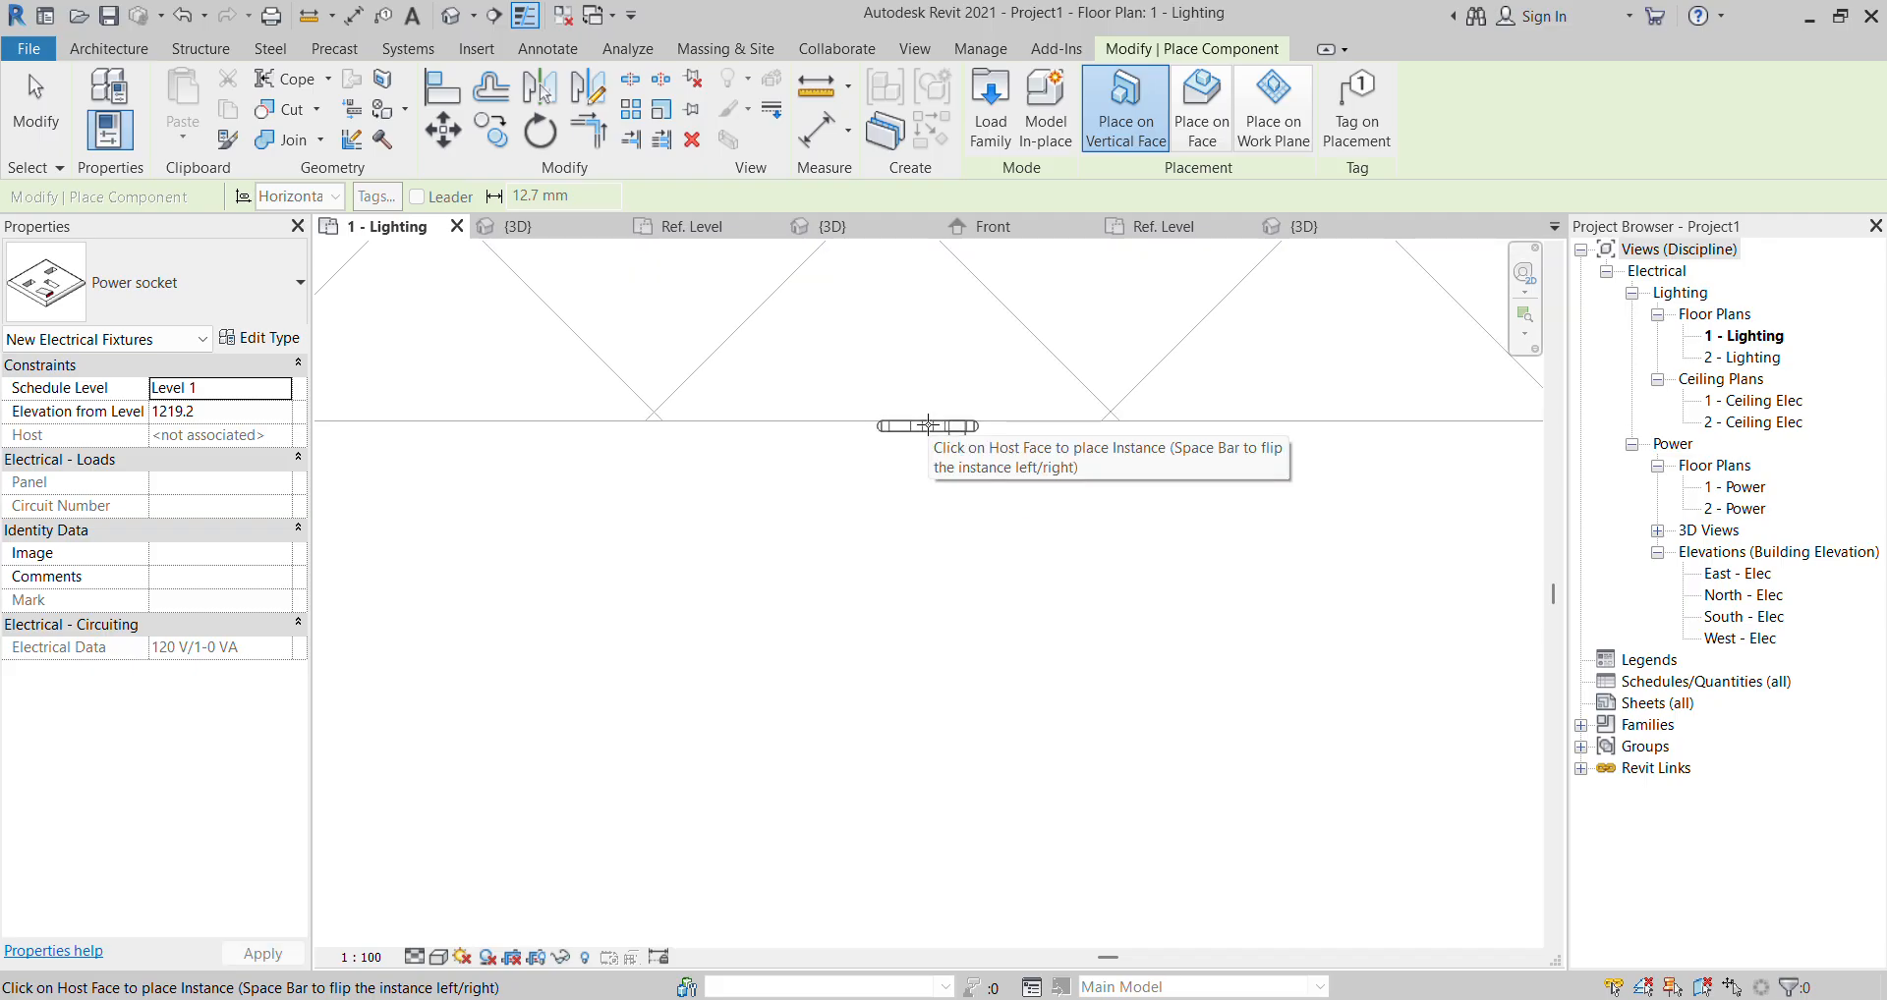
{"action": "left_click", "coordinate": [928, 425]}
{"action": "scroll", "coordinate": [688, 469], "scroll_direction": "down", "scroll_amount": 3}
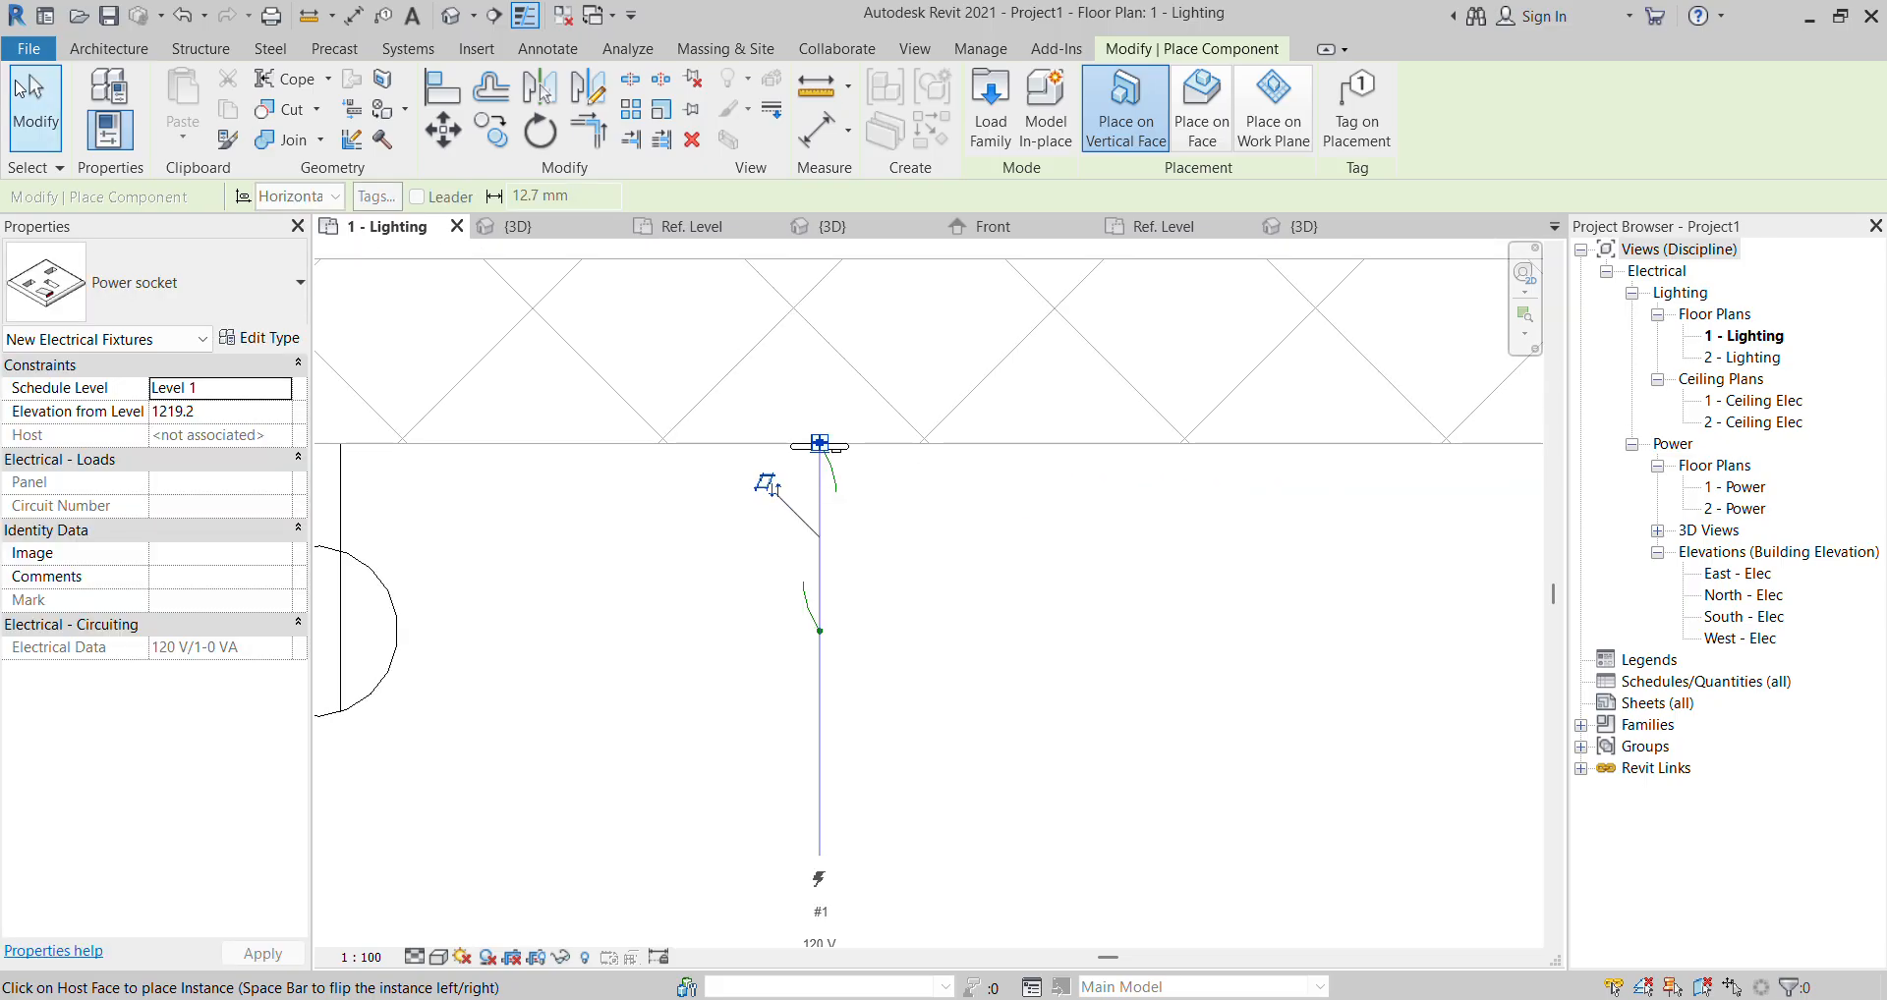
{"action": "left_click", "coordinate": [38, 93]}
Isolate the placed socket in the 3D view with a selection box and show it from the home orientation.
{"action": "scroll", "coordinate": [770, 645], "scroll_direction": "down", "scroll_amount": 2}
{"action": "left_click_drag", "start_coordinate": [686, 377], "coordinate": [961, 668]}
{"action": "left_click", "coordinate": [727, 143]}
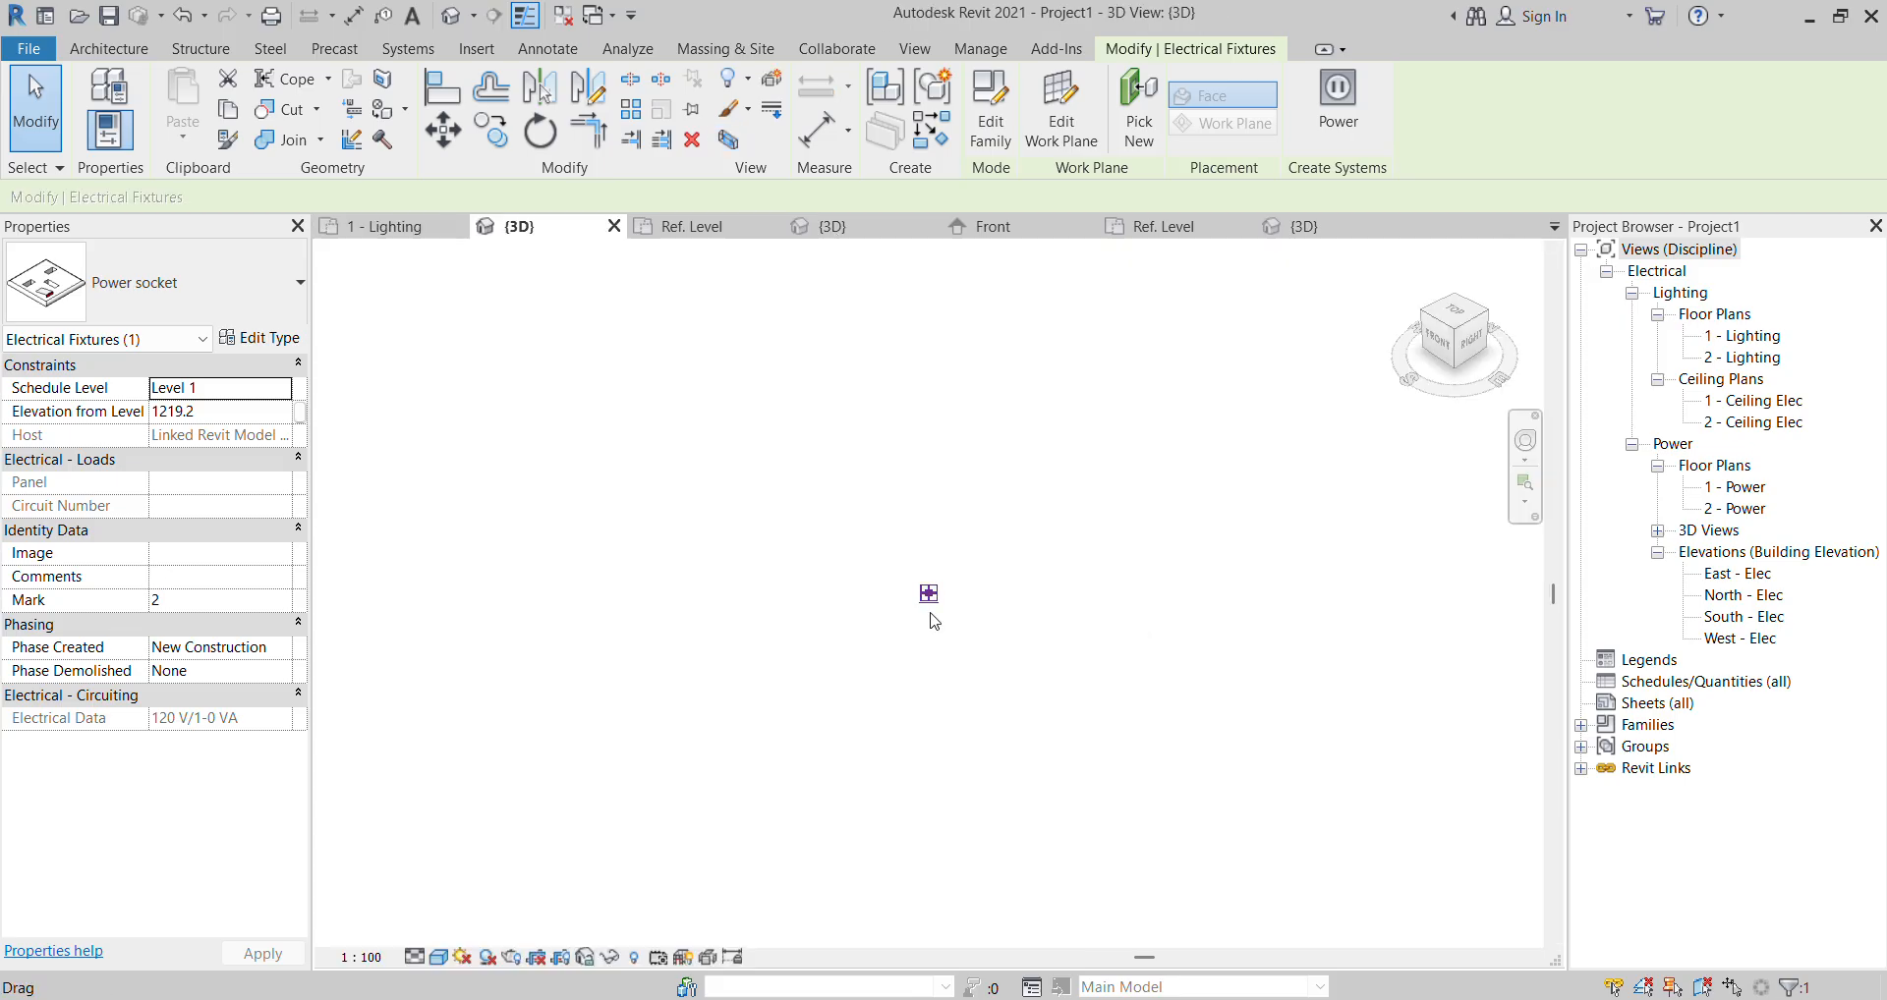
{"action": "left_click", "coordinate": [1413, 261]}
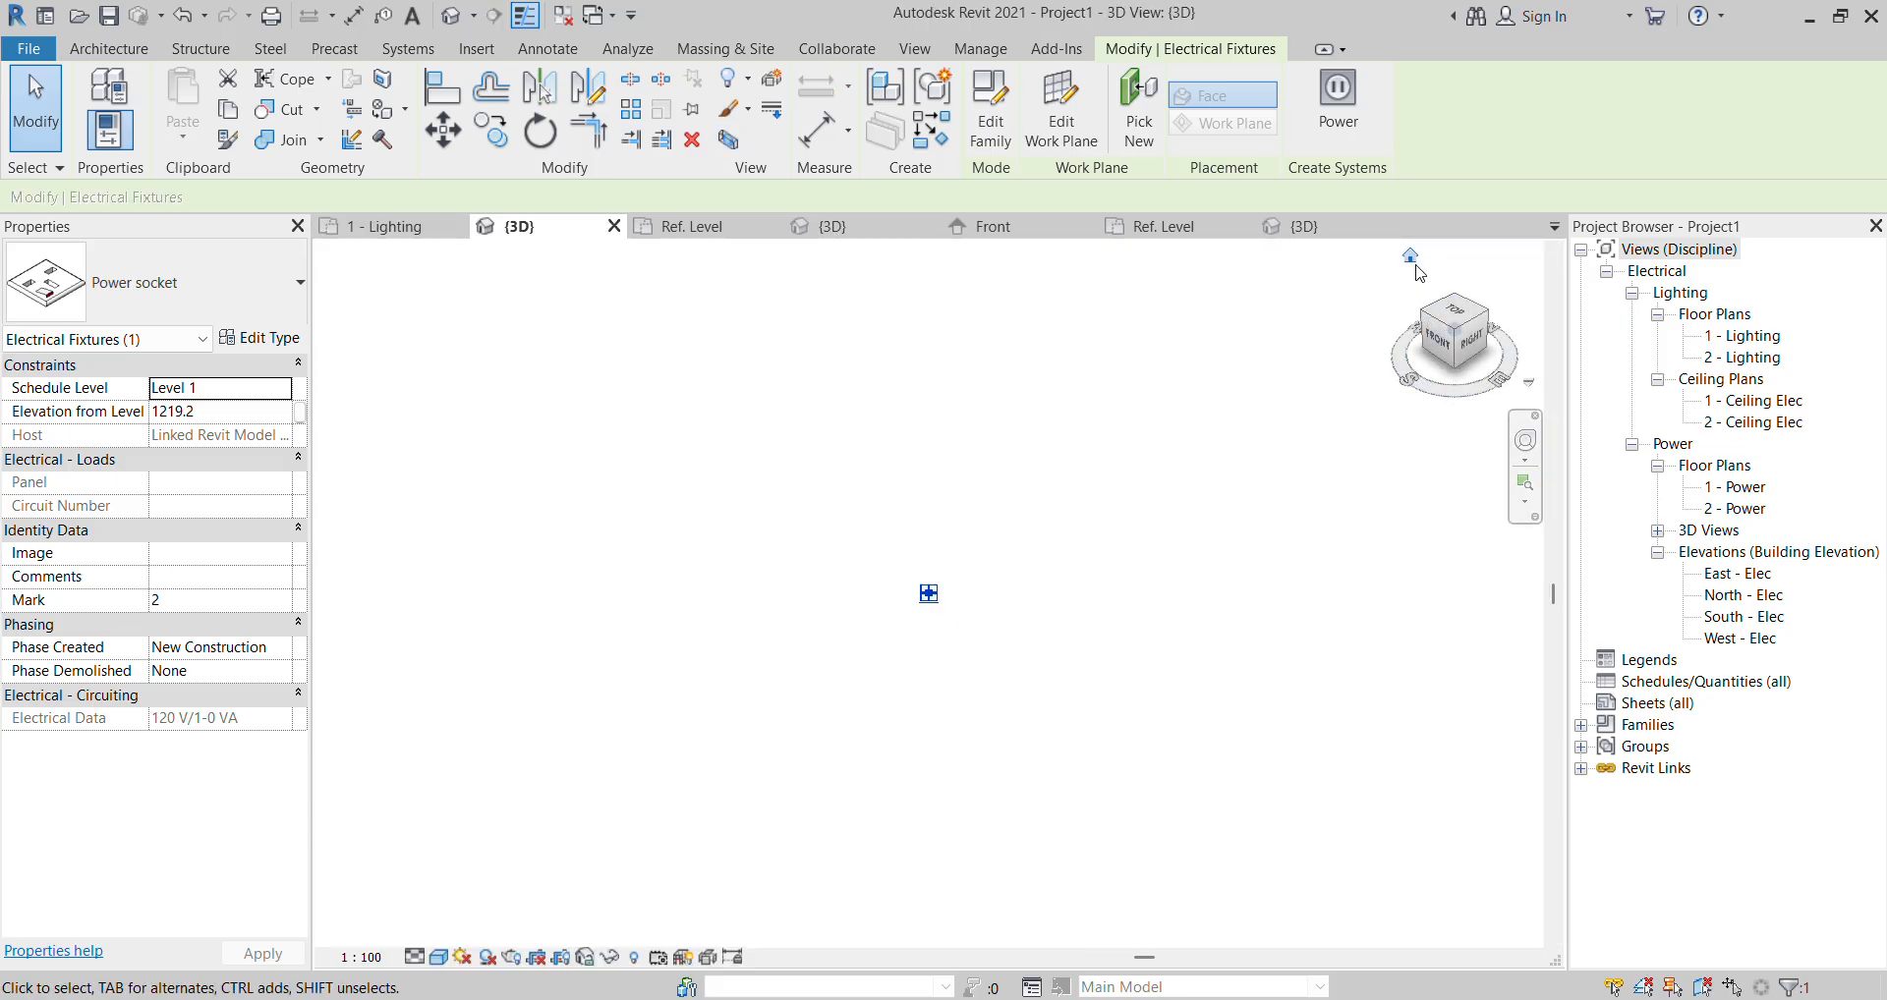
{"action": "left_click", "coordinate": [1023, 637]}
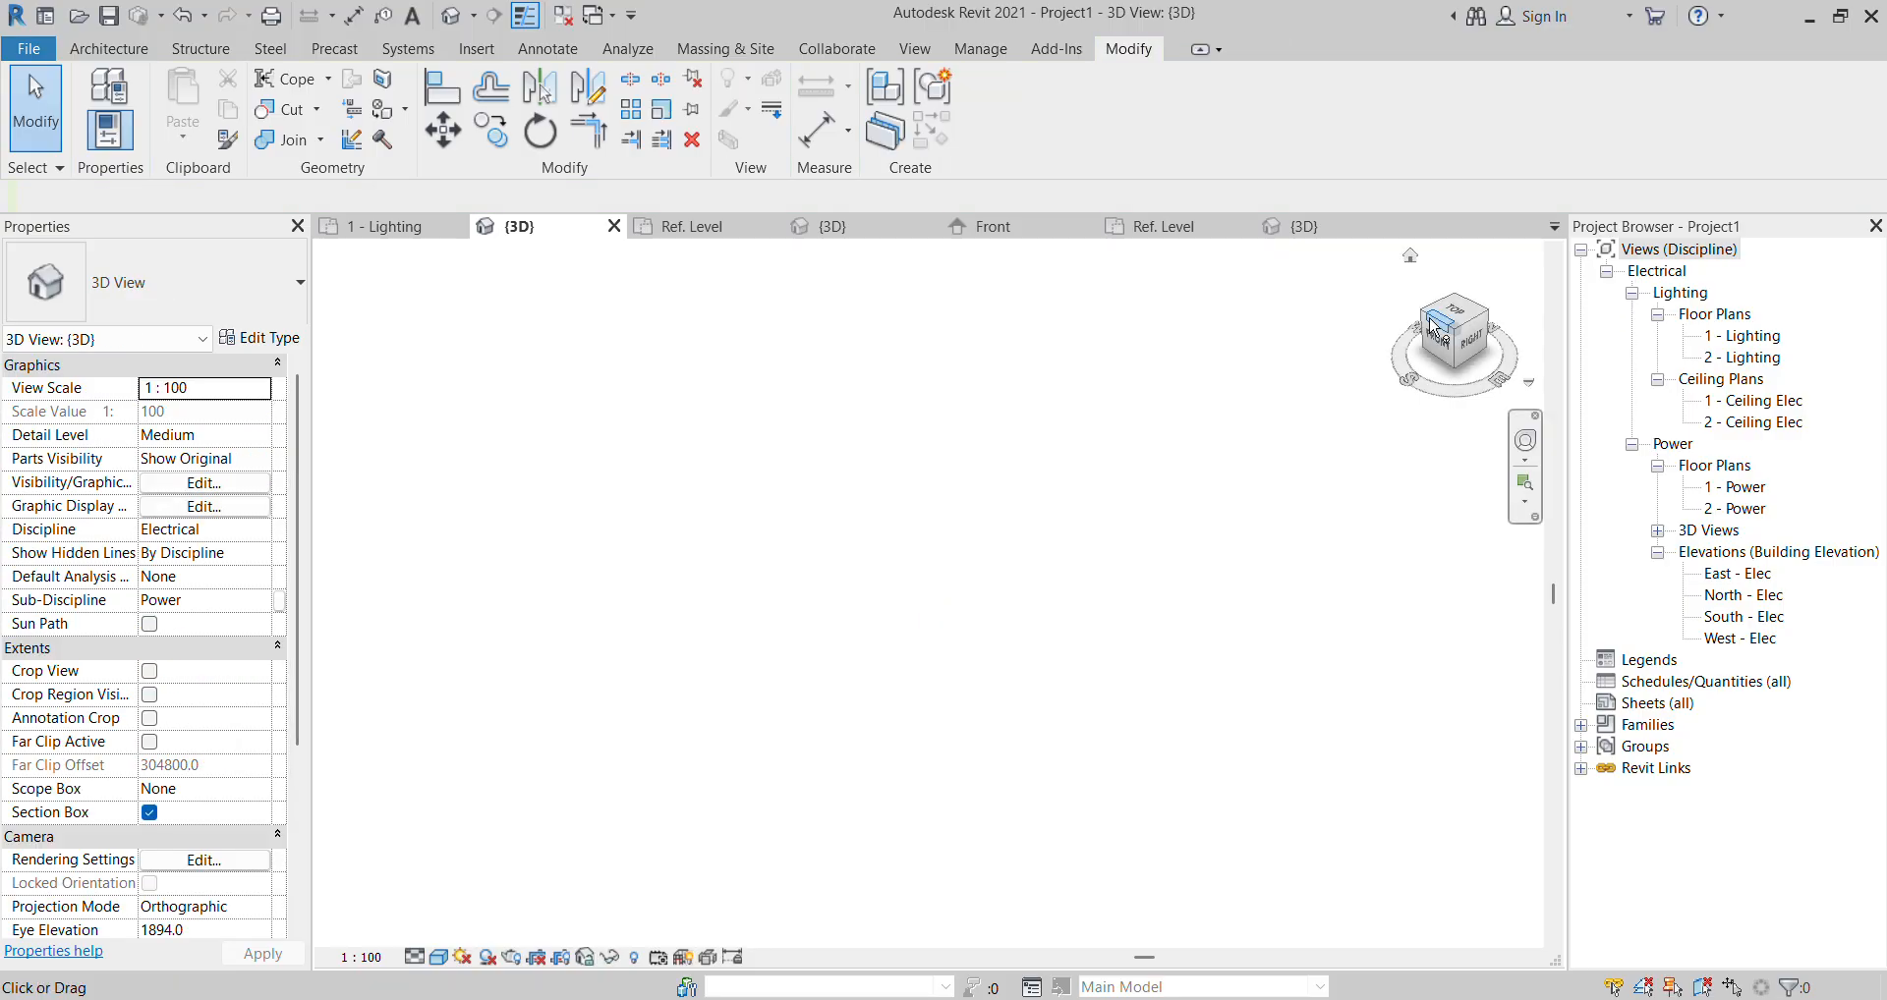
{"action": "left_click", "coordinate": [1410, 263]}
{"action": "scroll", "coordinate": [959, 625], "scroll_direction": "up", "scroll_amount": 3}
{"action": "scroll", "coordinate": [958, 627], "scroll_direction": "up", "scroll_amount": 4}
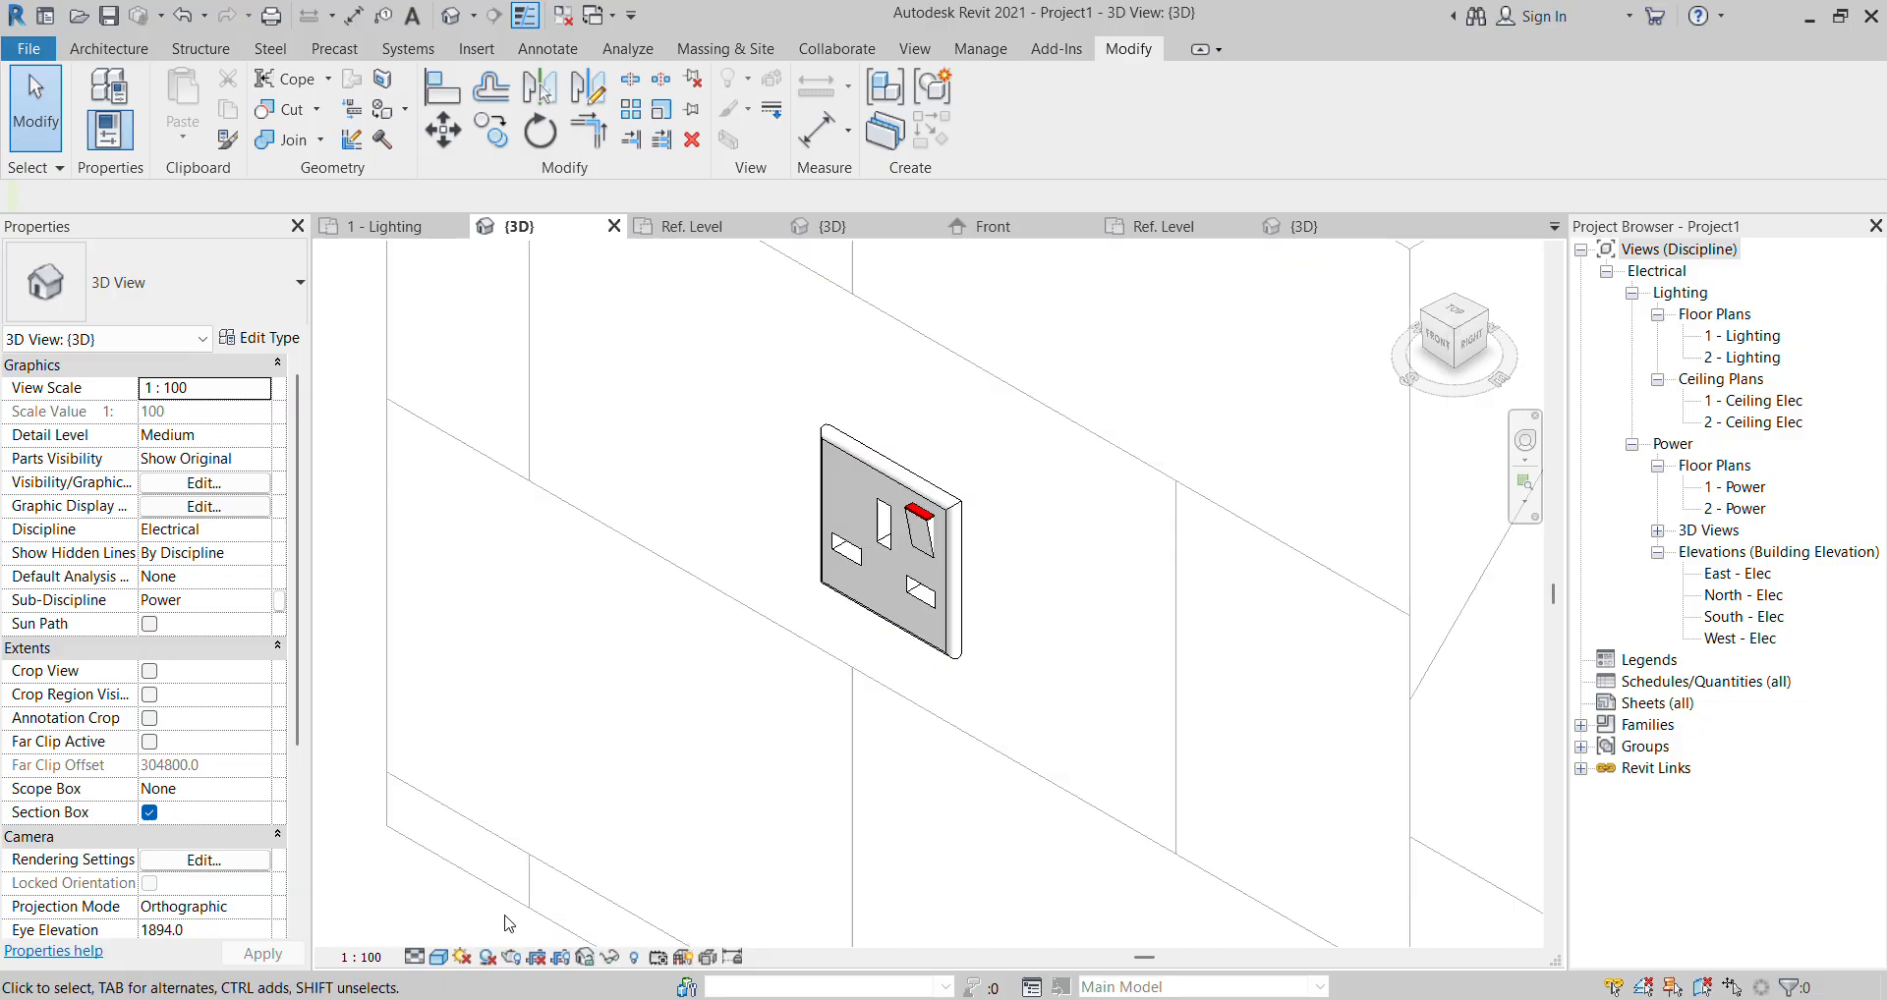
Set the 3D view's visual style to Shaded and its discipline to Coordination.
{"action": "left_click", "coordinate": [439, 958]}
{"action": "left_click", "coordinate": [481, 882]}
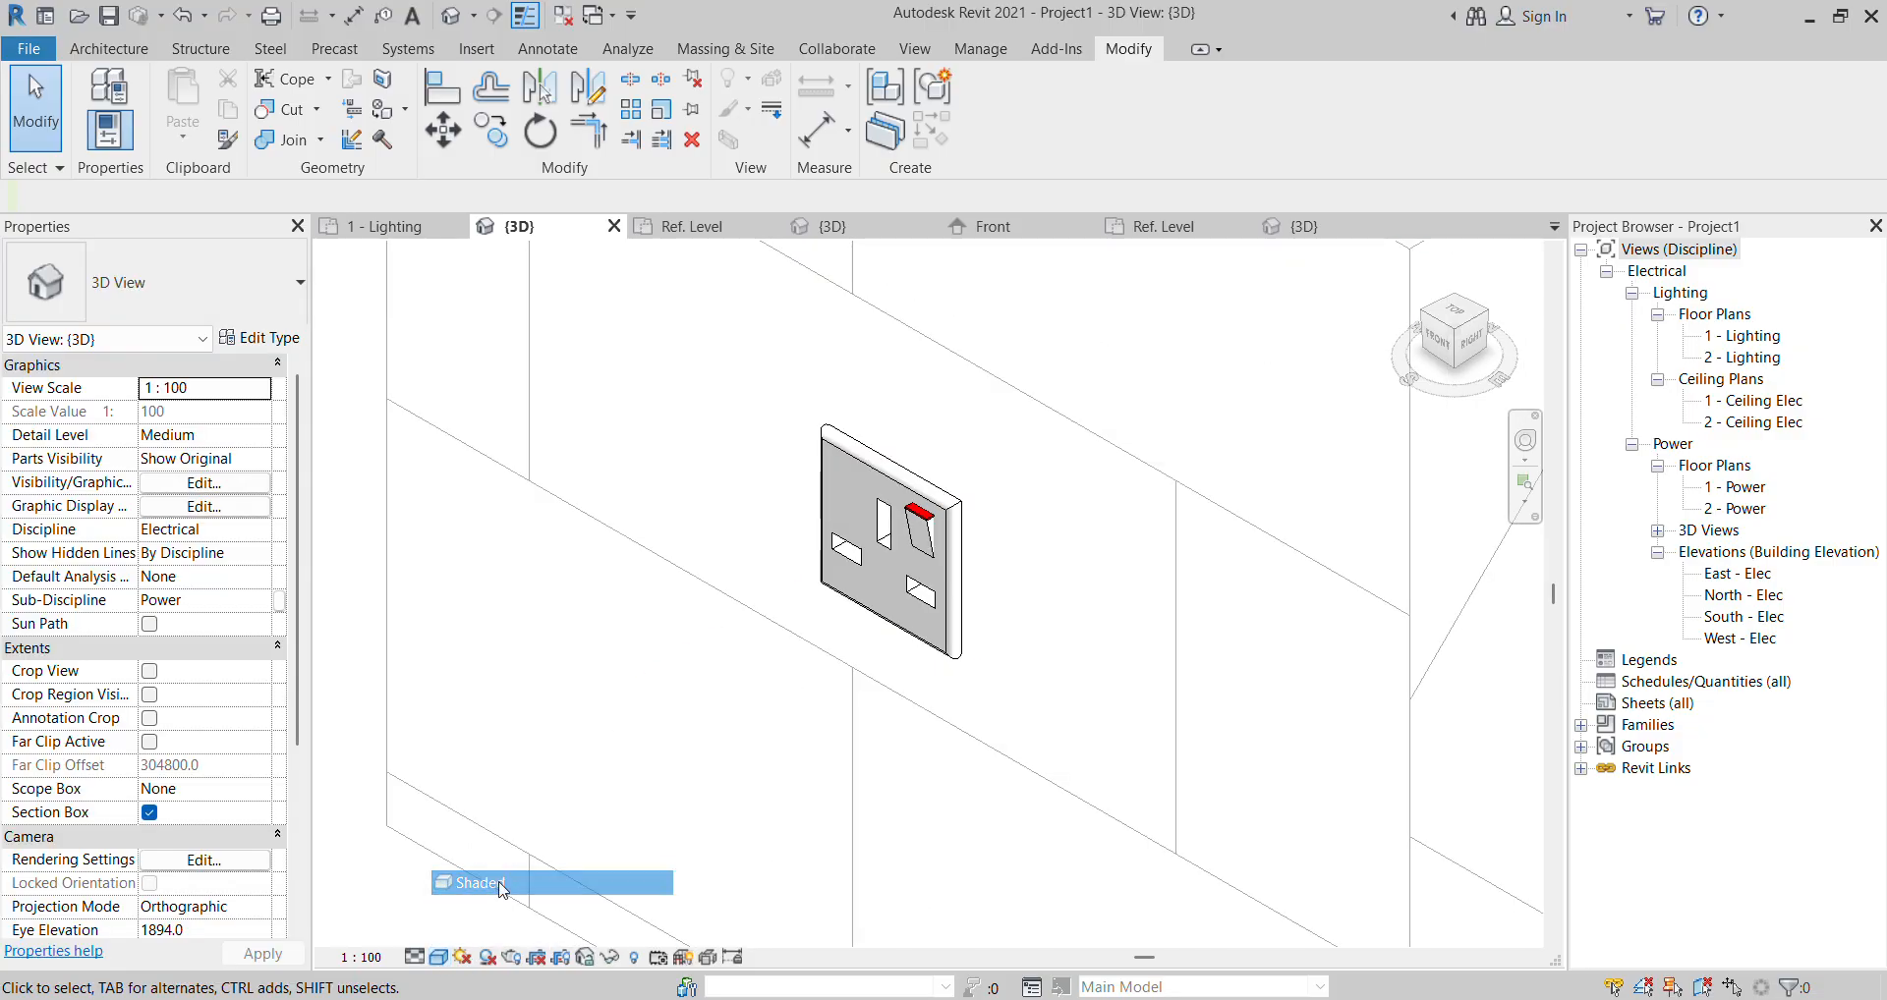
{"action": "left_click", "coordinate": [261, 530]}
{"action": "left_click", "coordinate": [263, 530]}
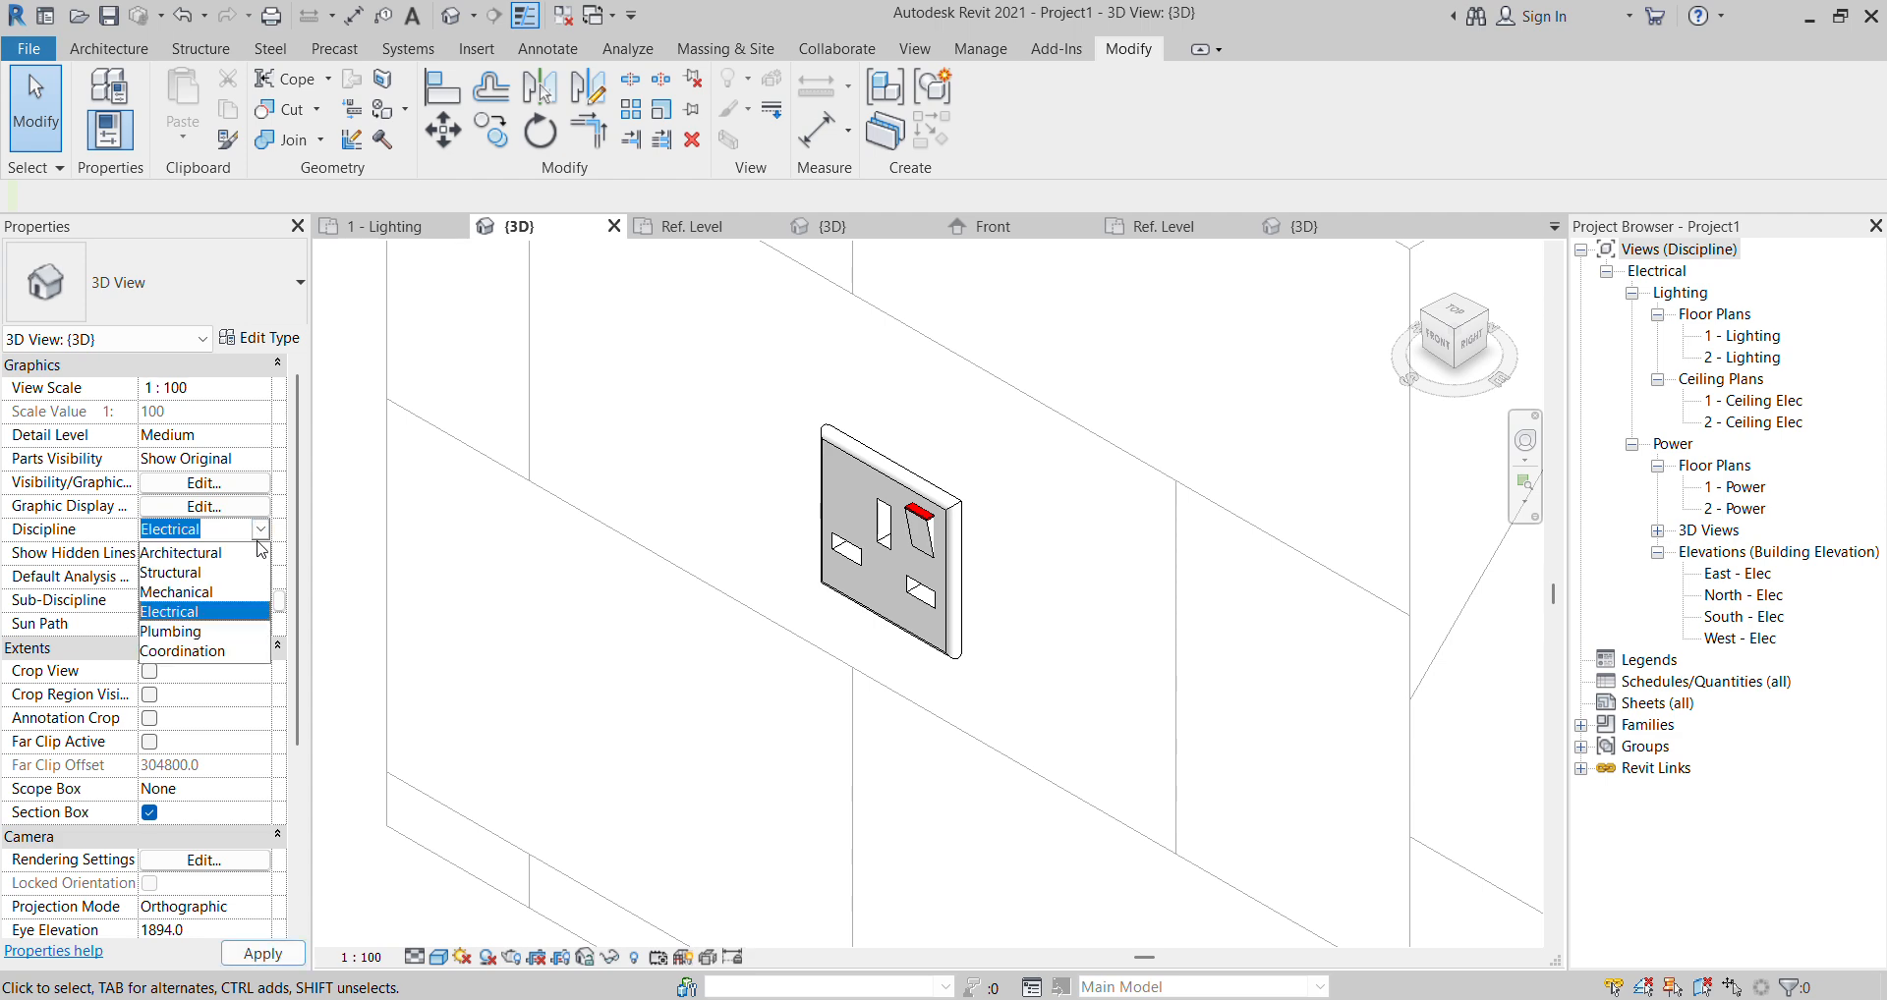
{"action": "left_click", "coordinate": [195, 661]}
{"action": "middle_click_drag", "start_coordinate": [978, 774], "coordinate": [918, 687]}
{"action": "scroll", "coordinate": [855, 646], "scroll_direction": "up", "scroll_amount": 1}
{"action": "scroll", "coordinate": [794, 625], "scroll_direction": "down", "scroll_amount": 1}
Set the Power socket's elevation from level to 1200.
{"action": "left_click", "coordinate": [878, 621]}
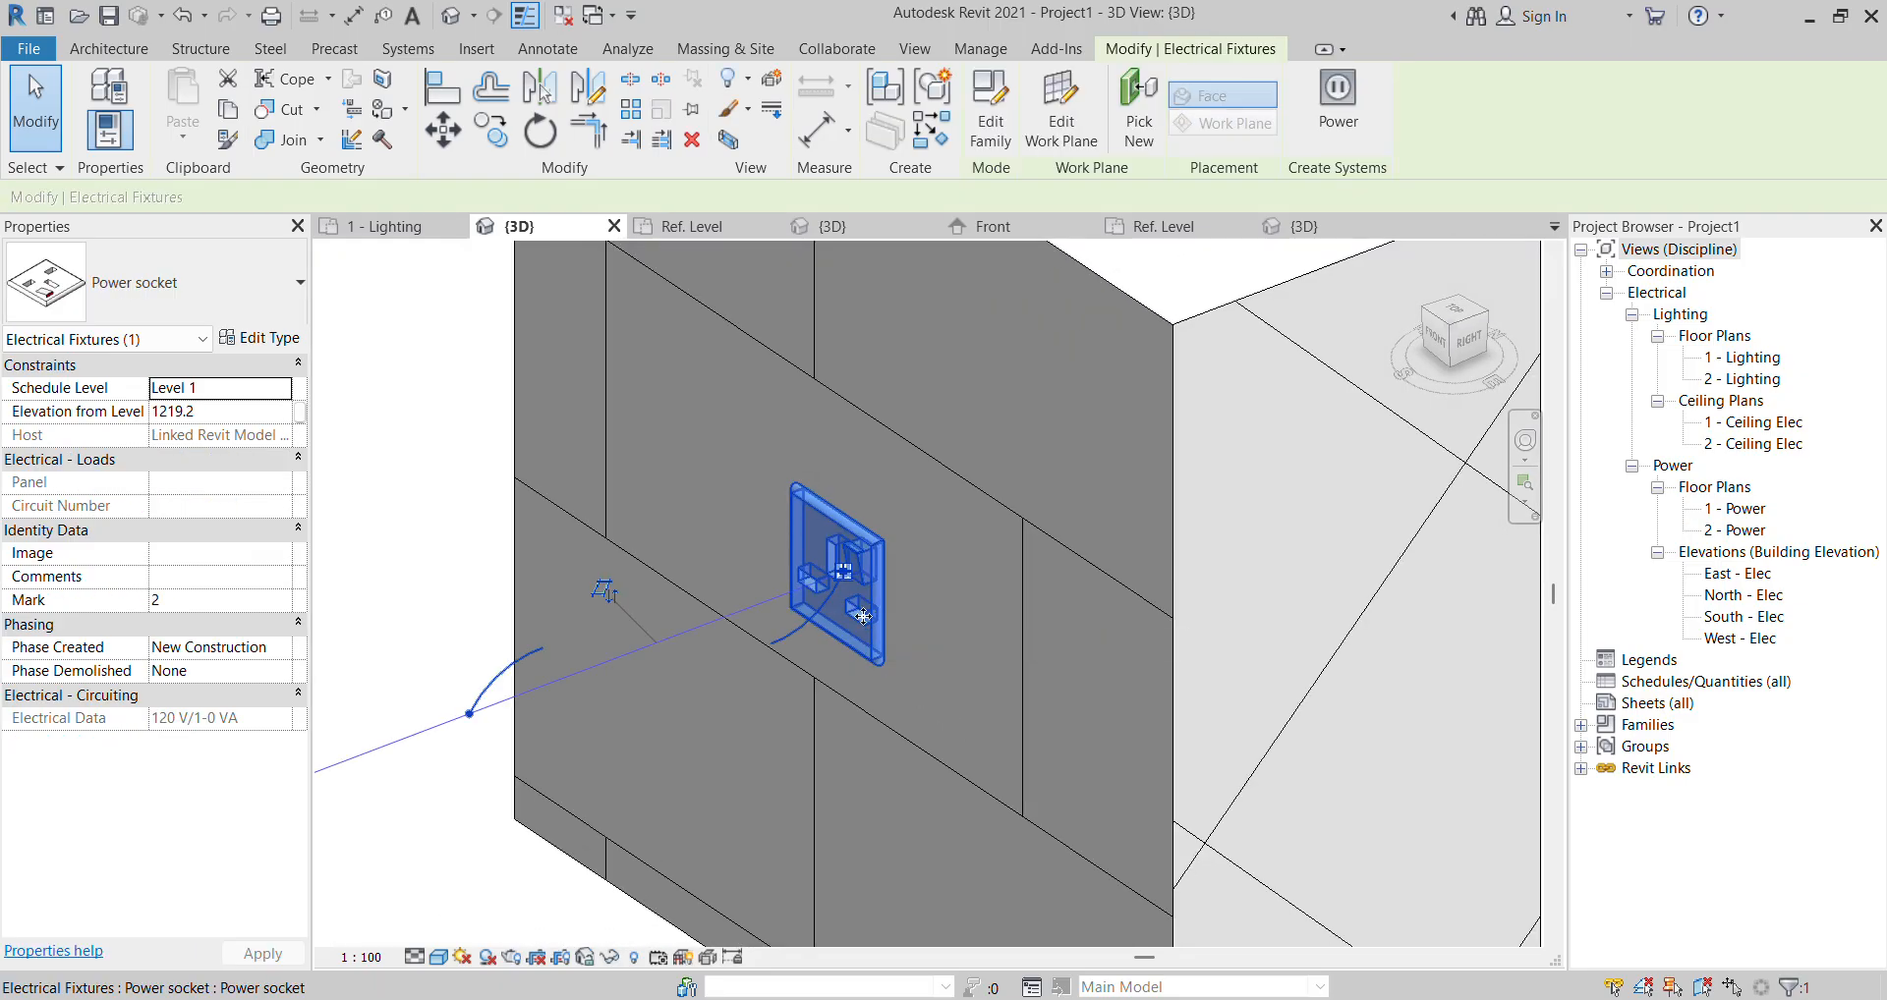
{"action": "left_click", "coordinate": [212, 412]}
{"action": "type", "text": "1200"}
{"action": "key", "text": "Return"}
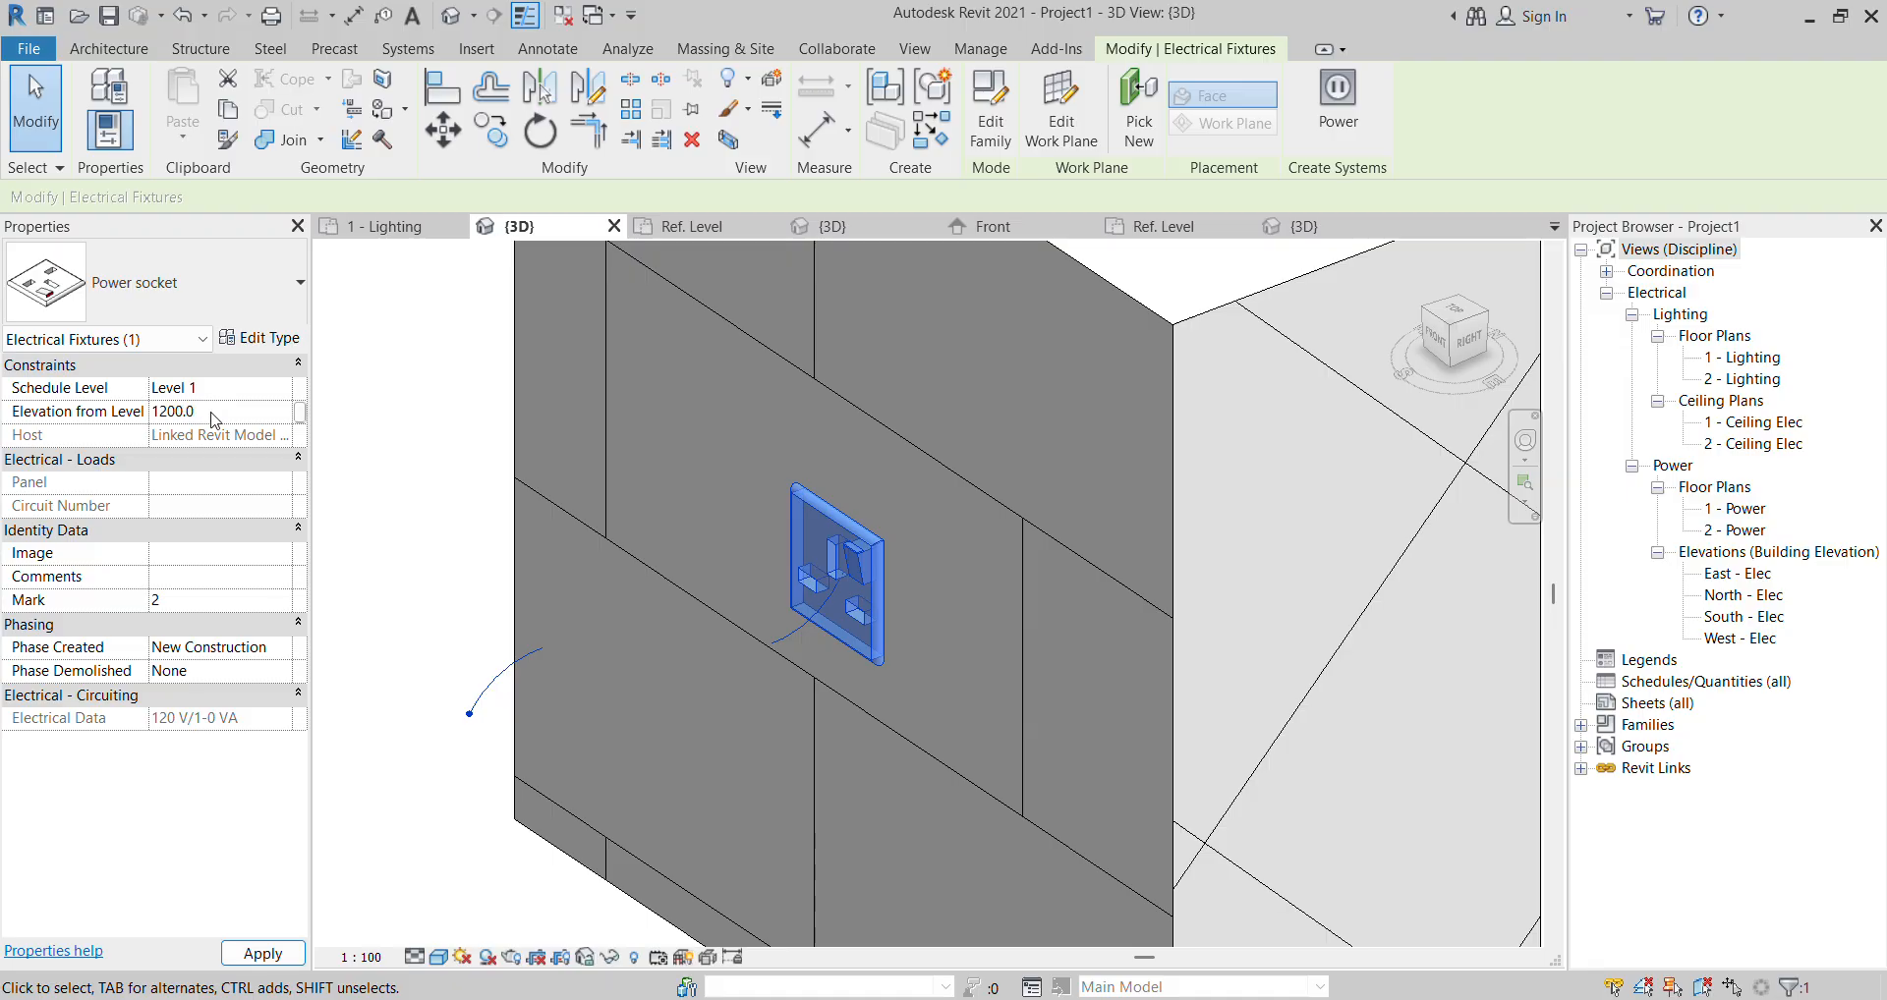
{"action": "left_click", "coordinate": [433, 511]}
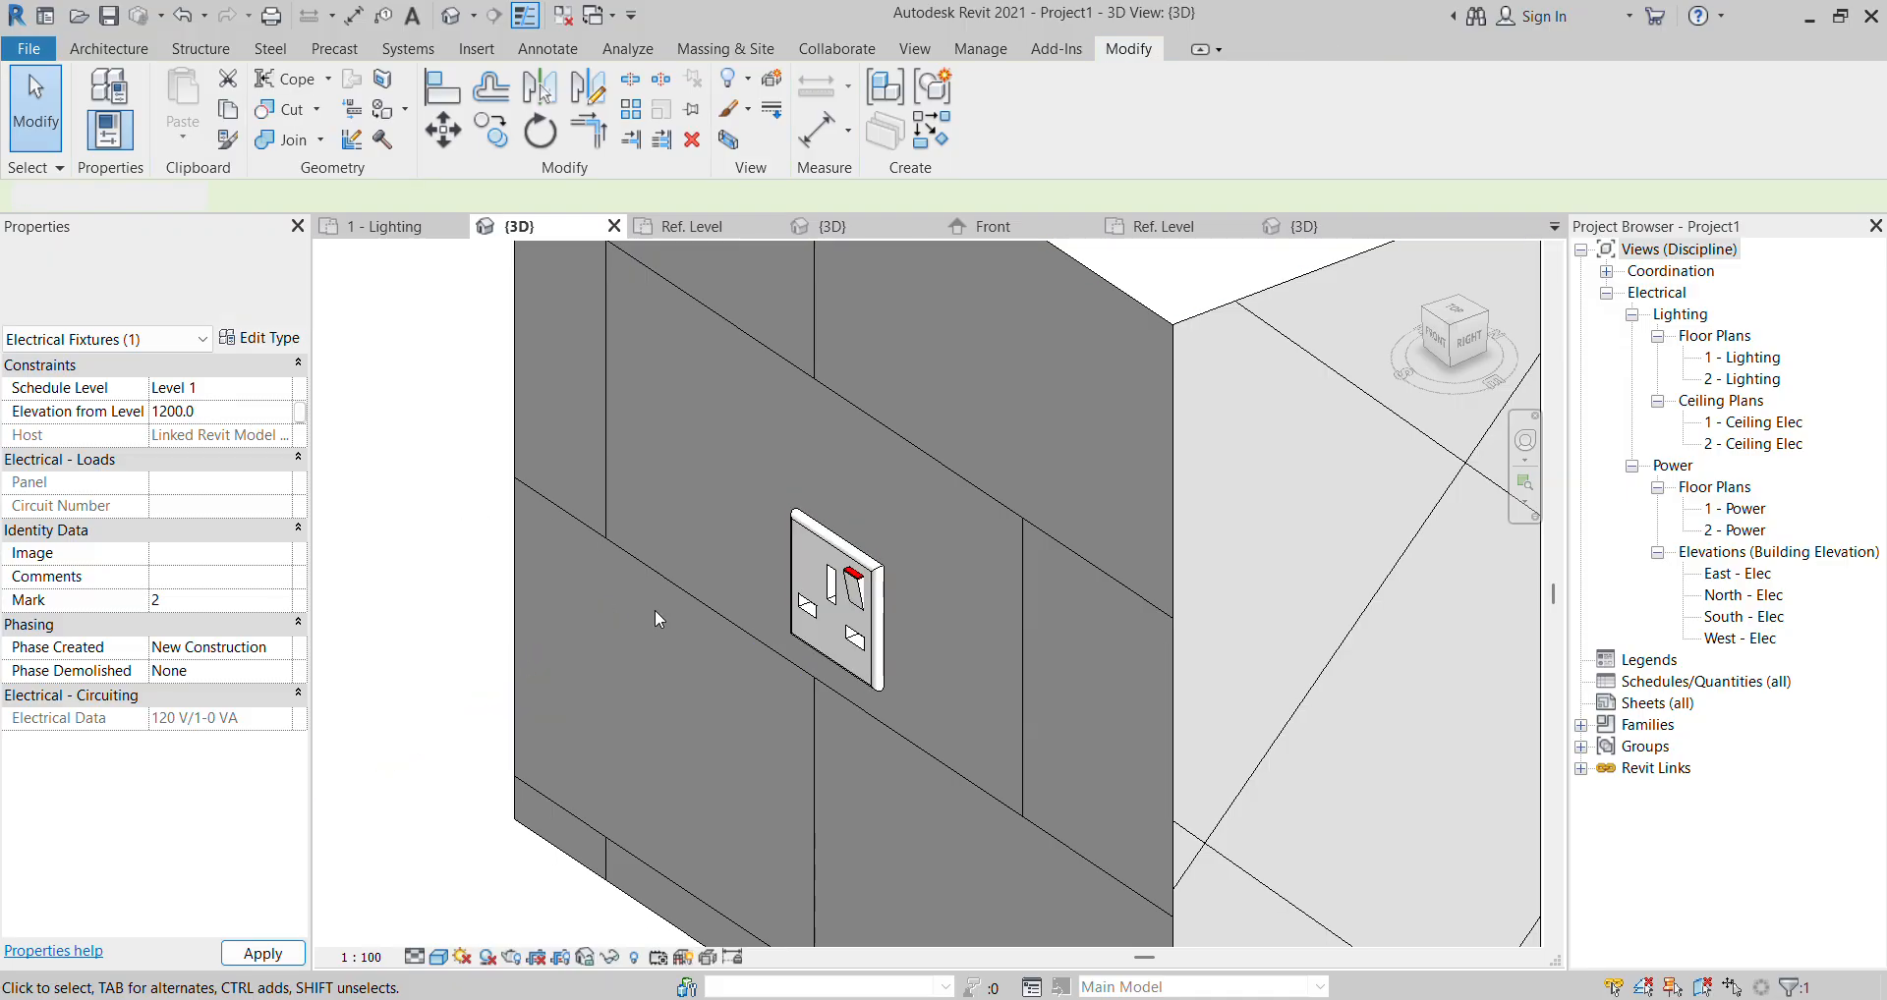
Try an elevation from level of 1800 for the Power socket.
{"action": "left_click", "coordinate": [839, 564]}
{"action": "left_click", "coordinate": [249, 412]}
{"action": "type", "text": "1800"}
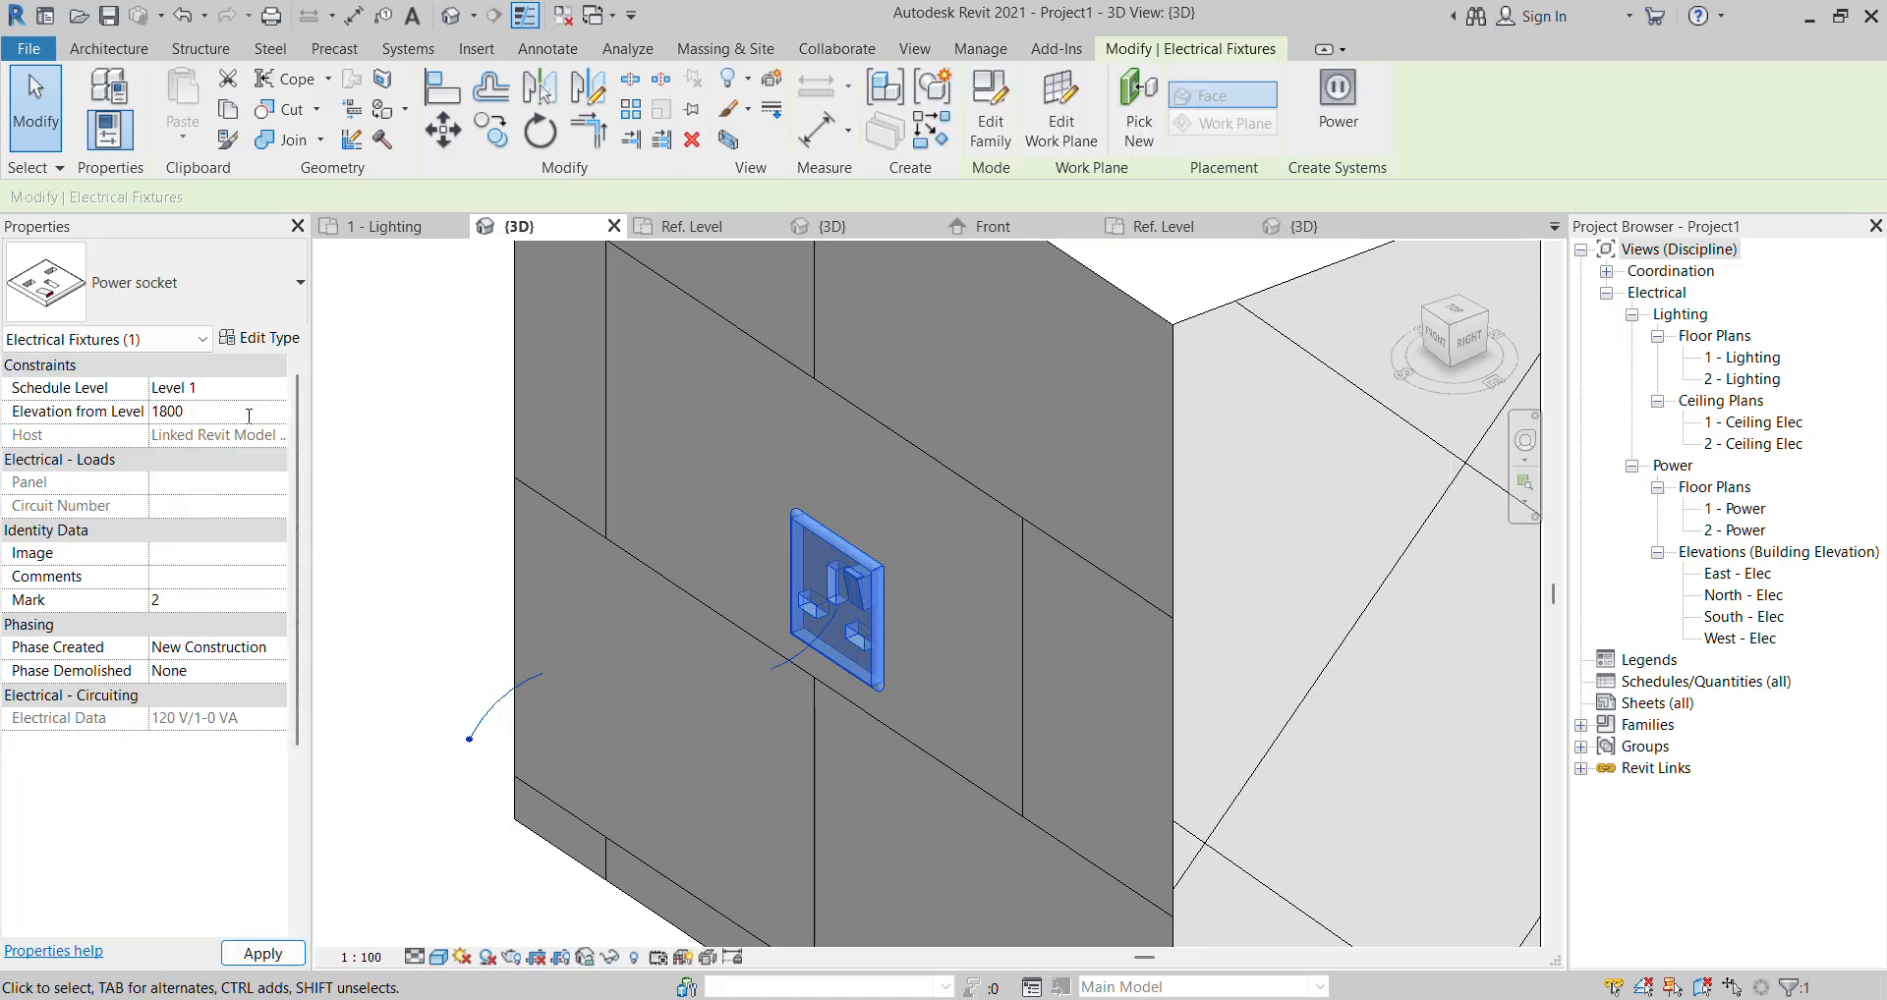
{"action": "scroll", "coordinate": [674, 674], "scroll_direction": "down", "scroll_amount": 2}
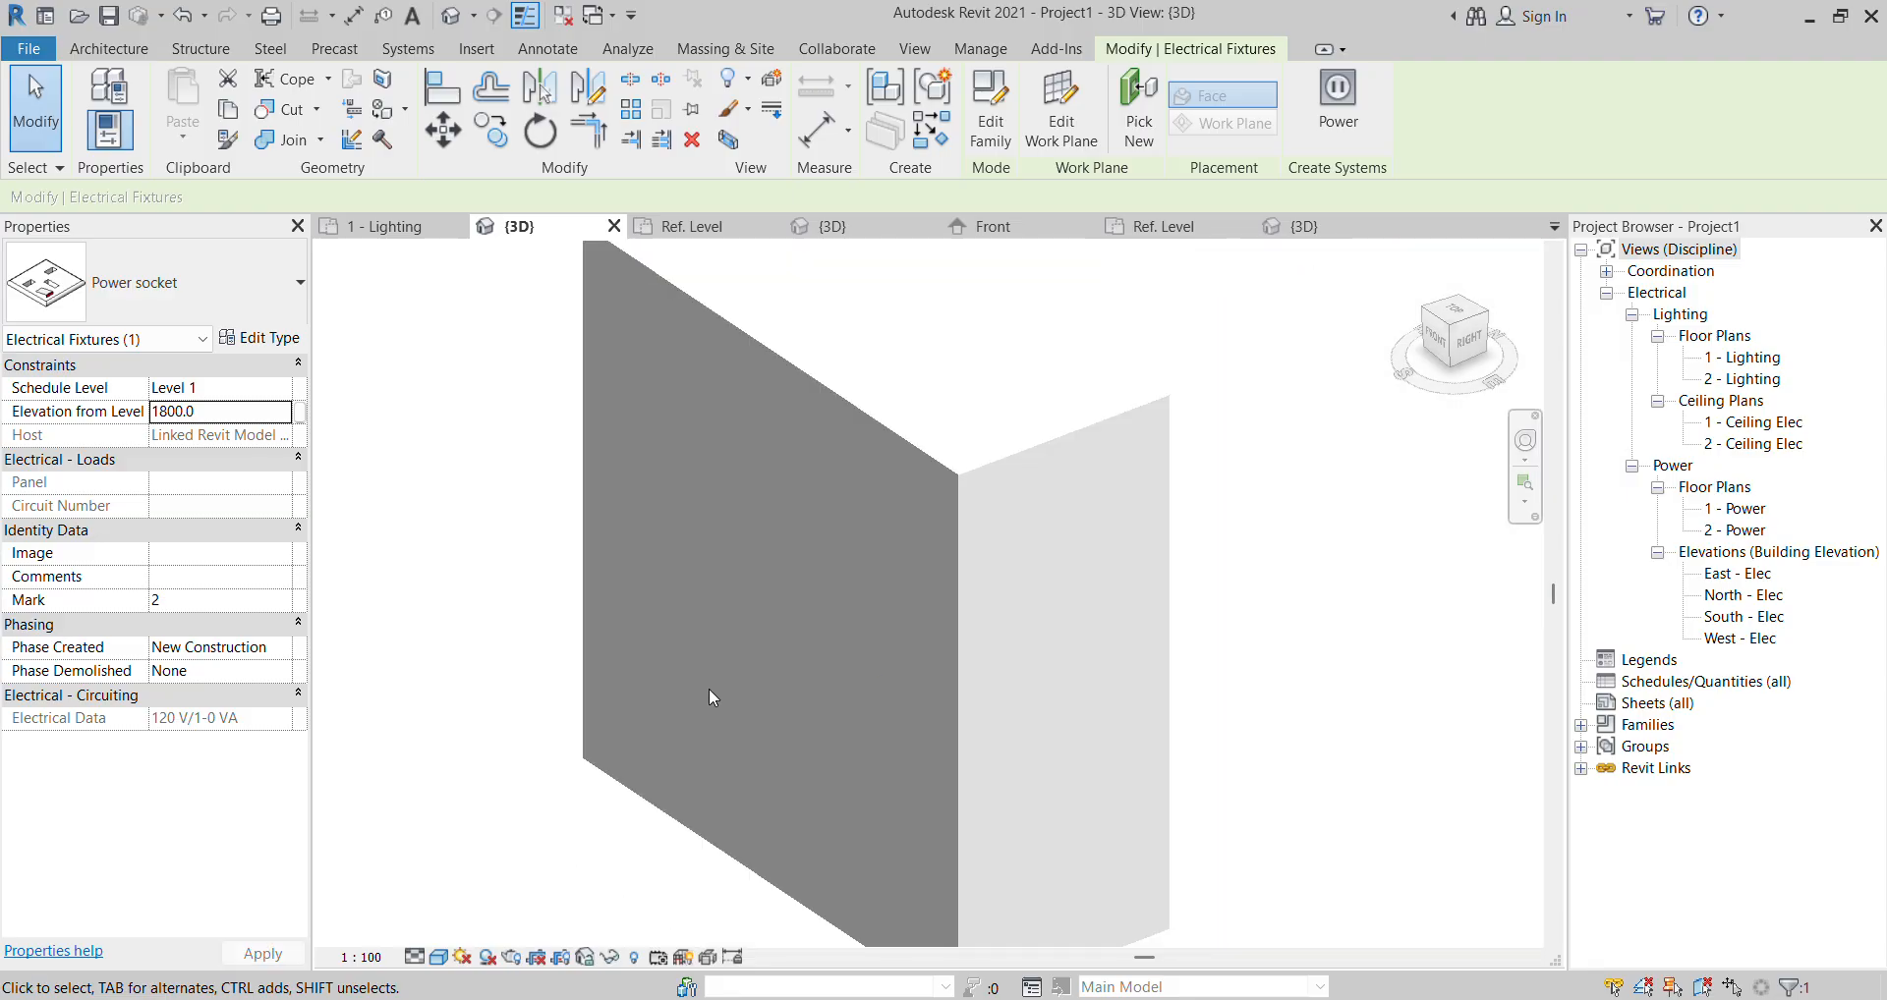
{"action": "scroll", "coordinate": [710, 688], "scroll_direction": "down", "scroll_amount": 2}
Set the Power socket's elevation from level to 1400 and deselect it.
{"action": "left_click", "coordinate": [225, 414]}
{"action": "type", "text": "1400"}
{"action": "key", "text": "Return"}
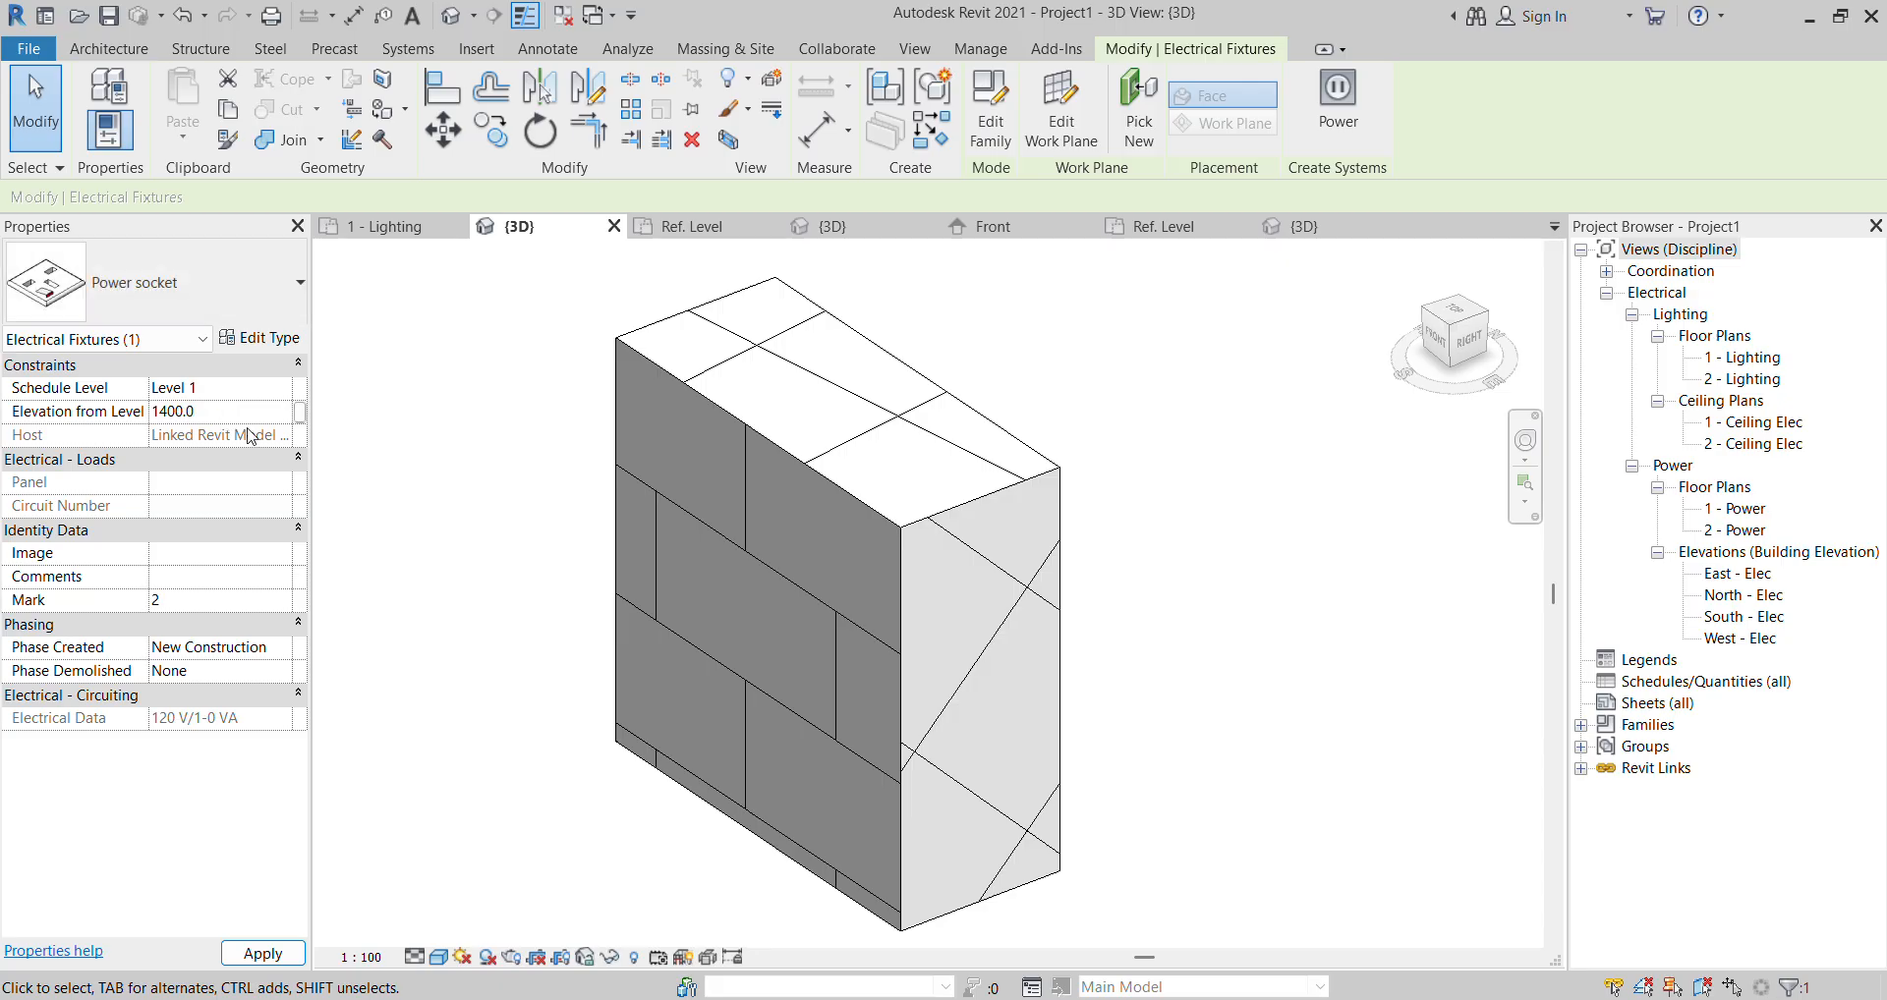
{"action": "left_click", "coordinate": [405, 492]}
Examine the Power socket on the wall in 3D from several angles and distances, including its instance properties.
{"action": "scroll", "coordinate": [770, 562], "scroll_direction": "up", "scroll_amount": 4}
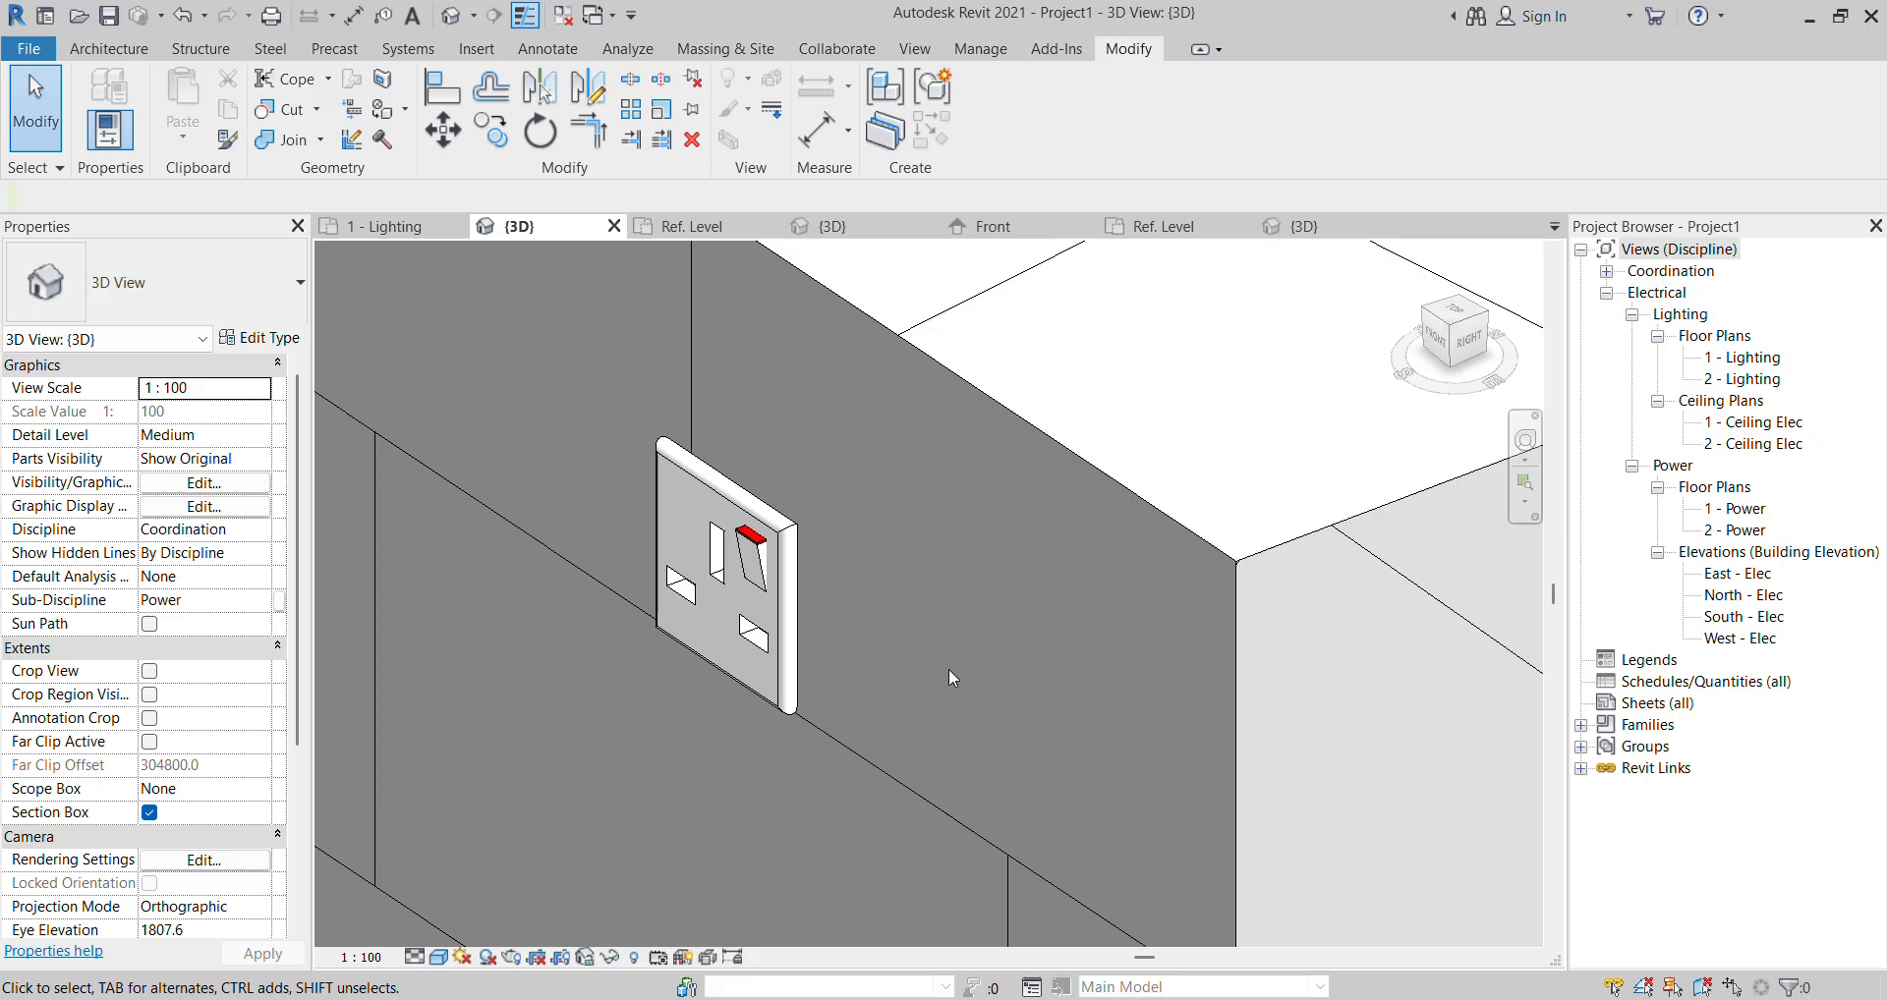
{"action": "scroll", "coordinate": [1020, 607], "scroll_direction": "up", "scroll_amount": 1}
{"action": "scroll", "coordinate": [811, 521], "scroll_direction": "down", "scroll_amount": 1}
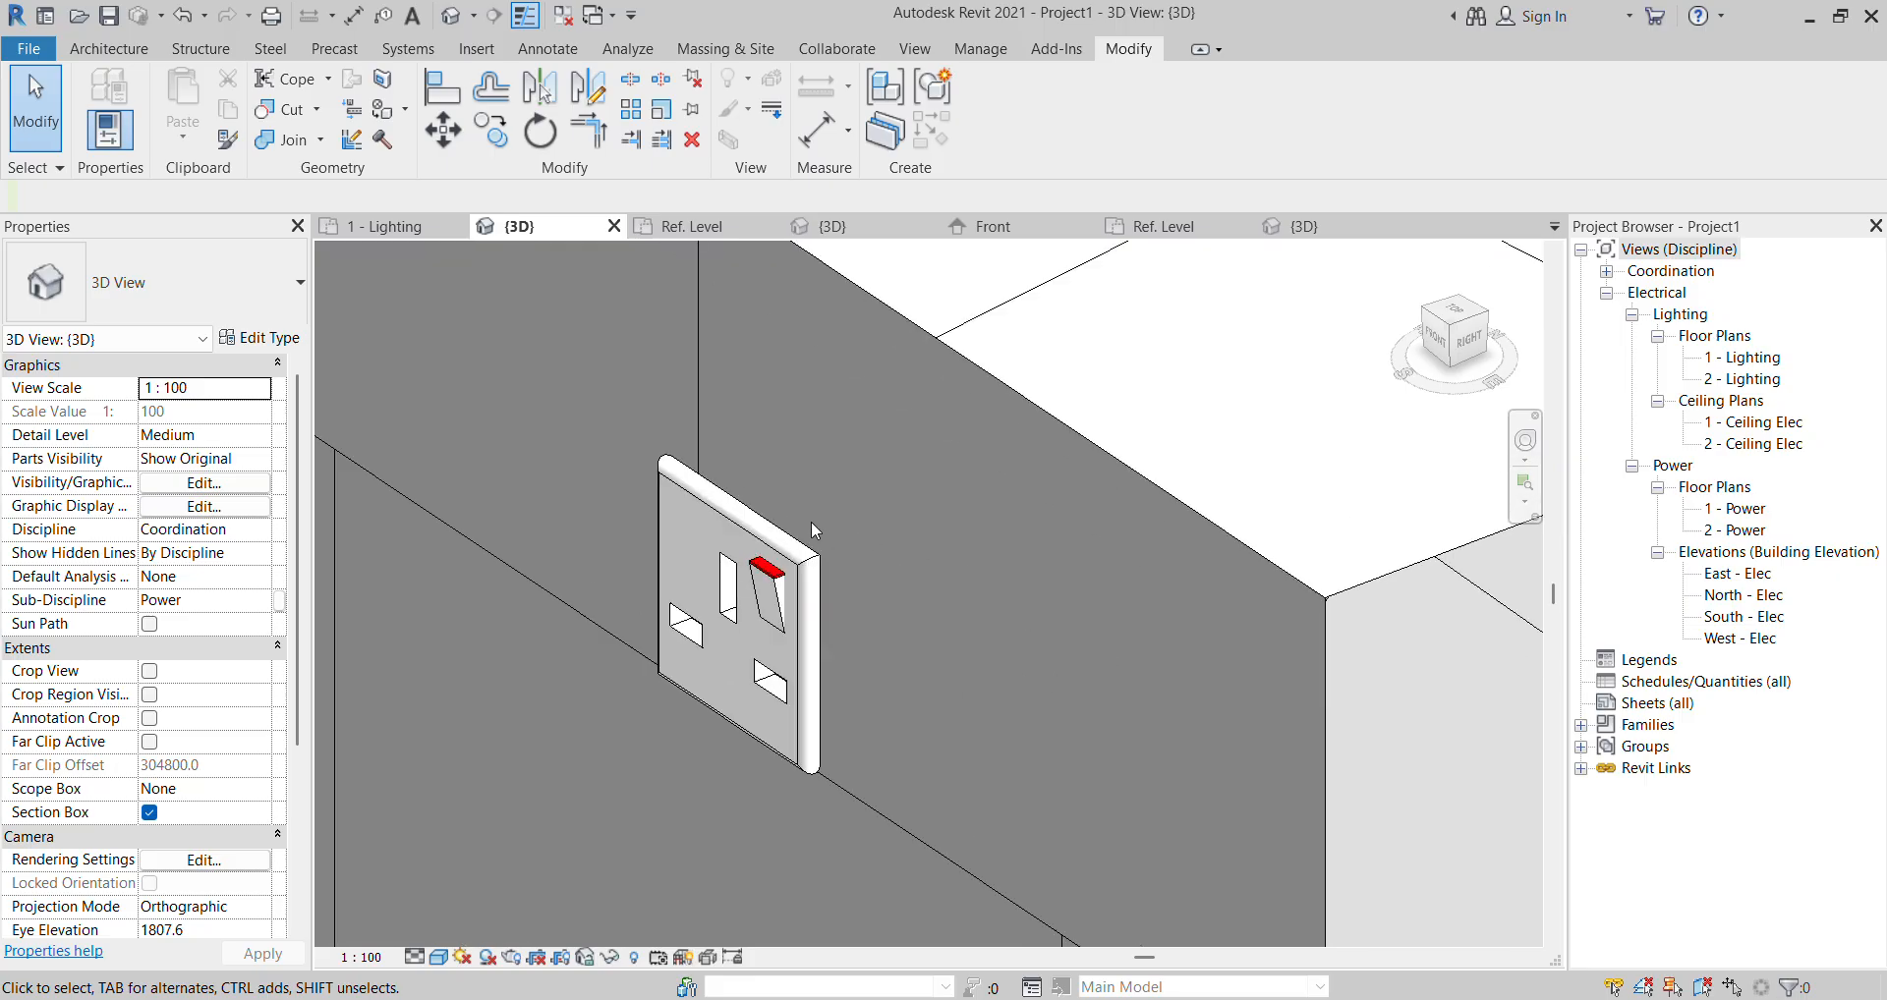
{"action": "left_click", "coordinate": [804, 559]}
{"action": "key", "text": "Escape"}
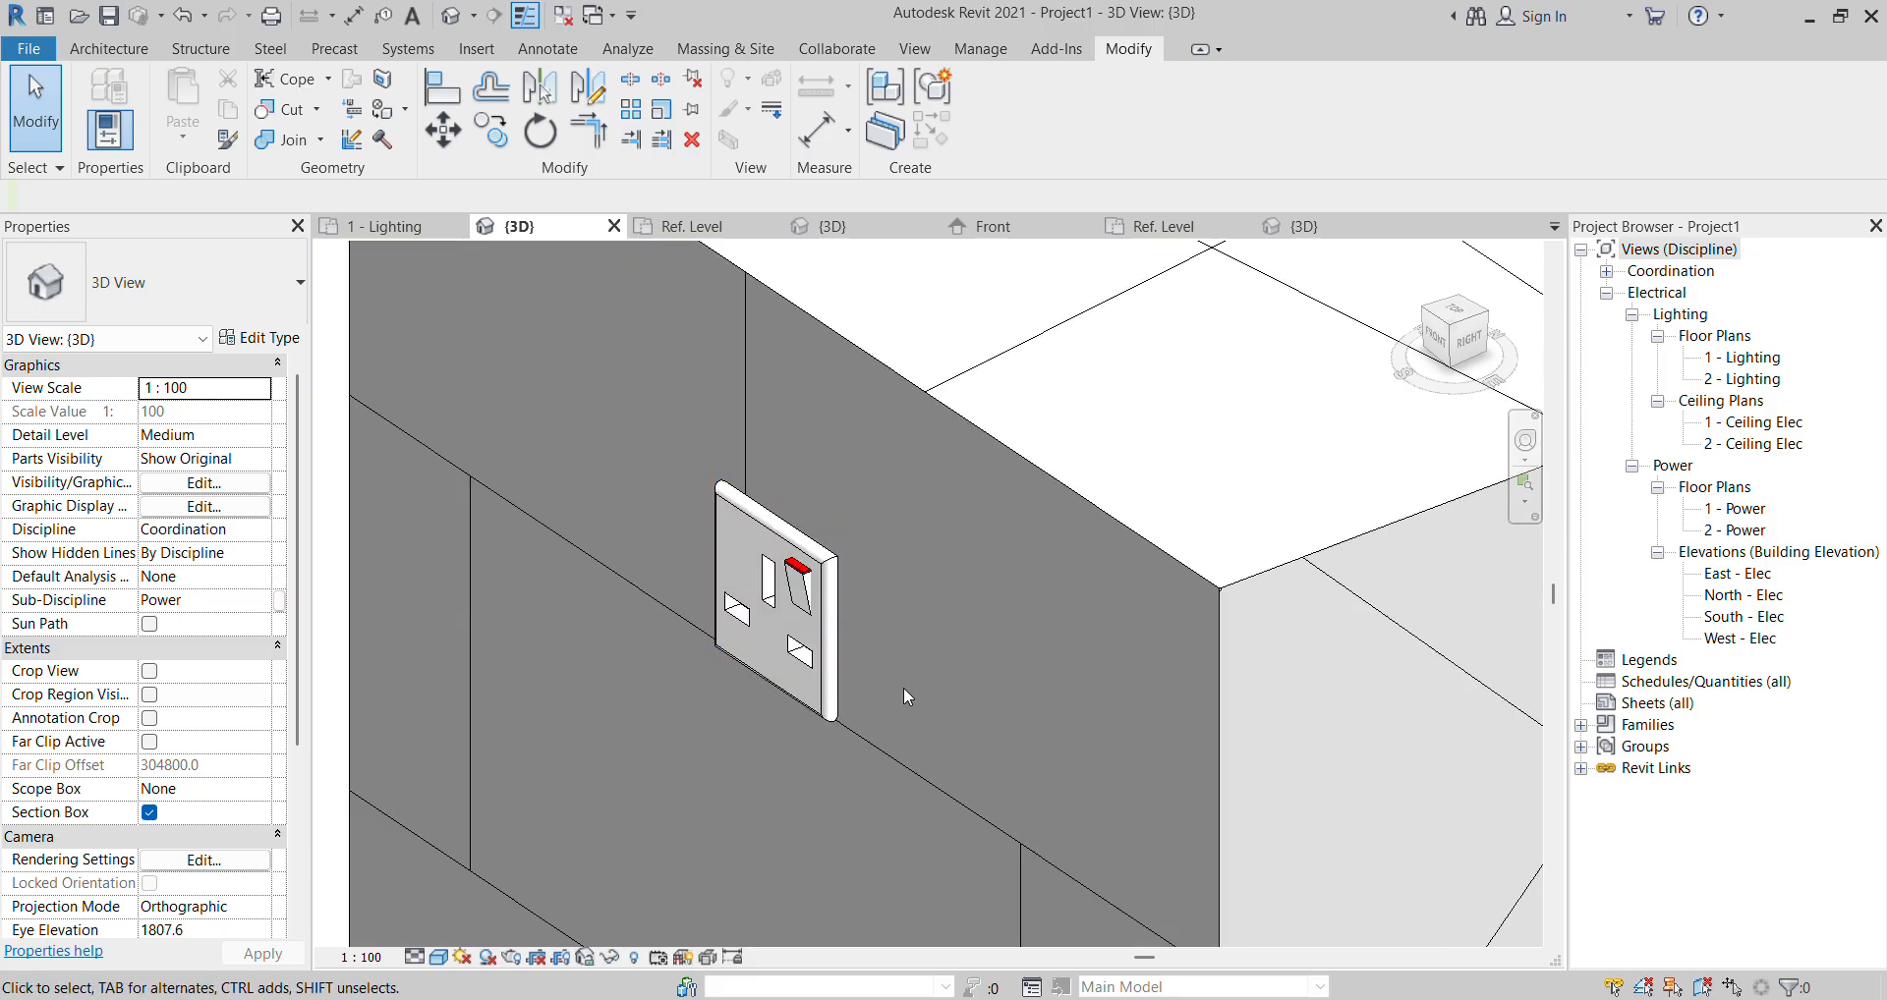
{"action": "middle_click_drag", "start_coordinate": [890, 684], "coordinate": [967, 783], "text": "shift"}
{"action": "scroll", "coordinate": [937, 716], "scroll_direction": "down", "scroll_amount": 3}
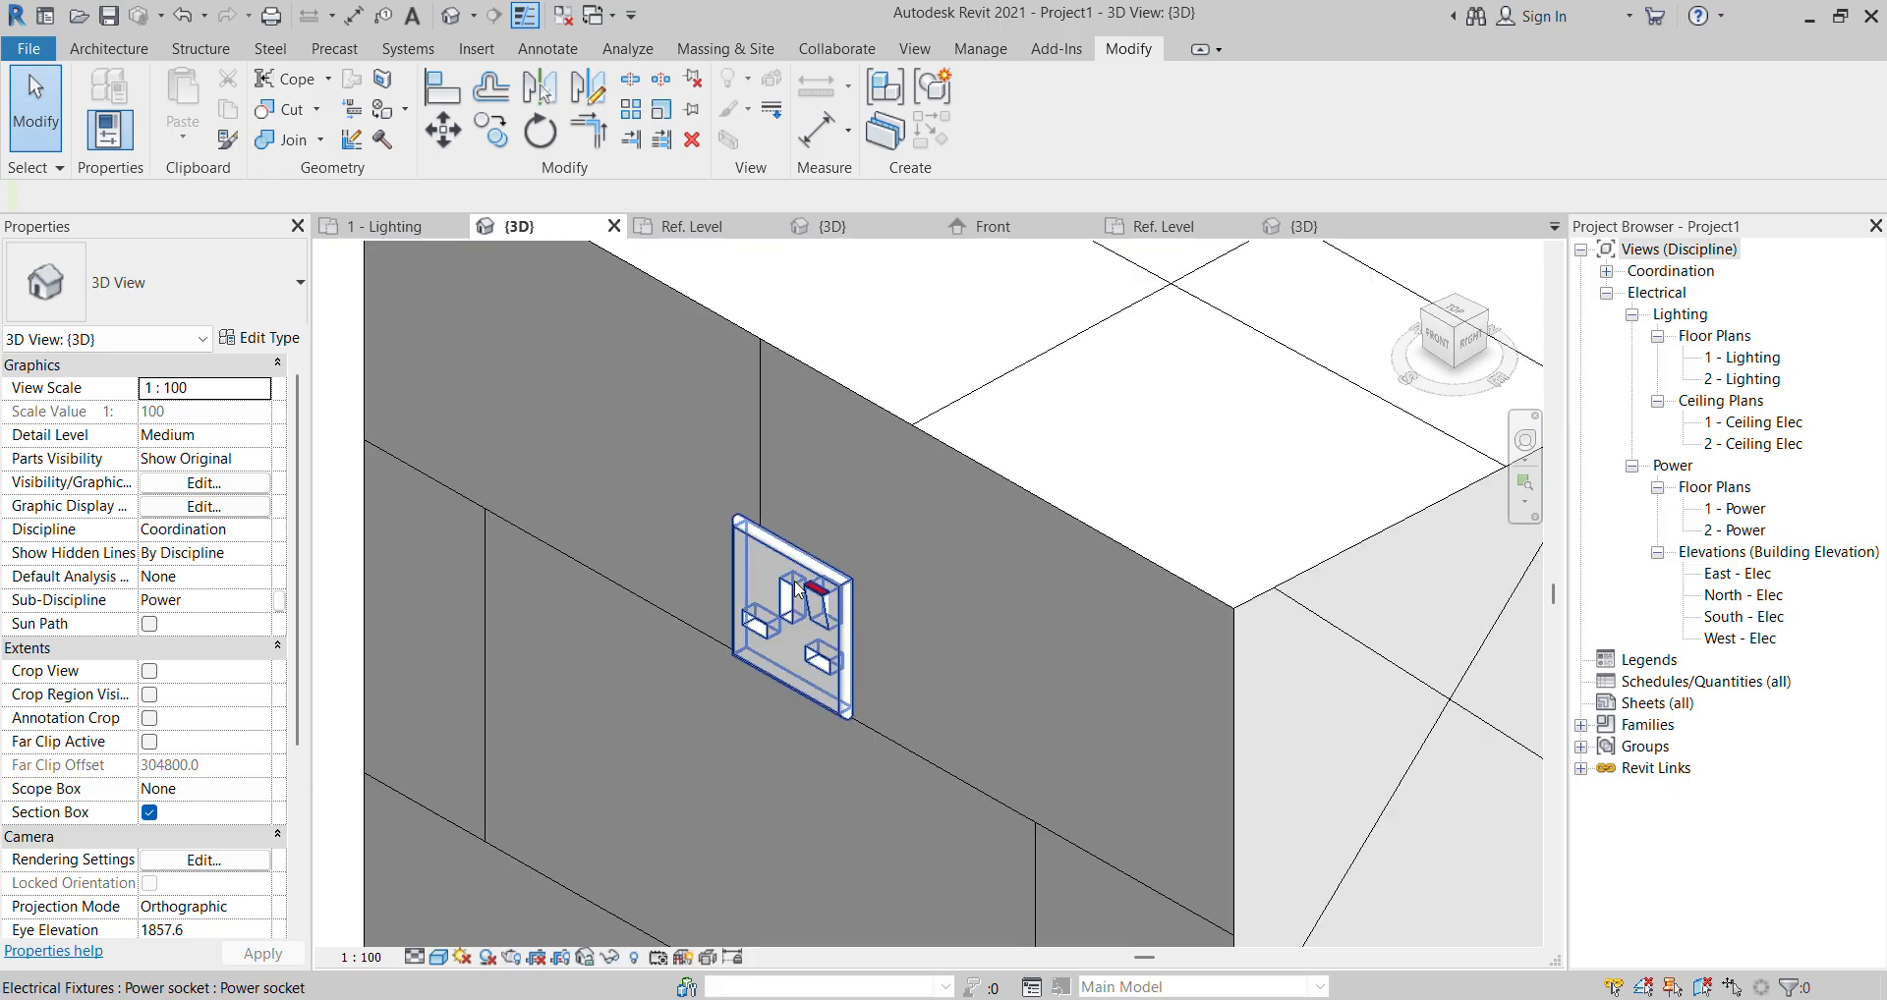
{"action": "left_click", "coordinate": [774, 566]}
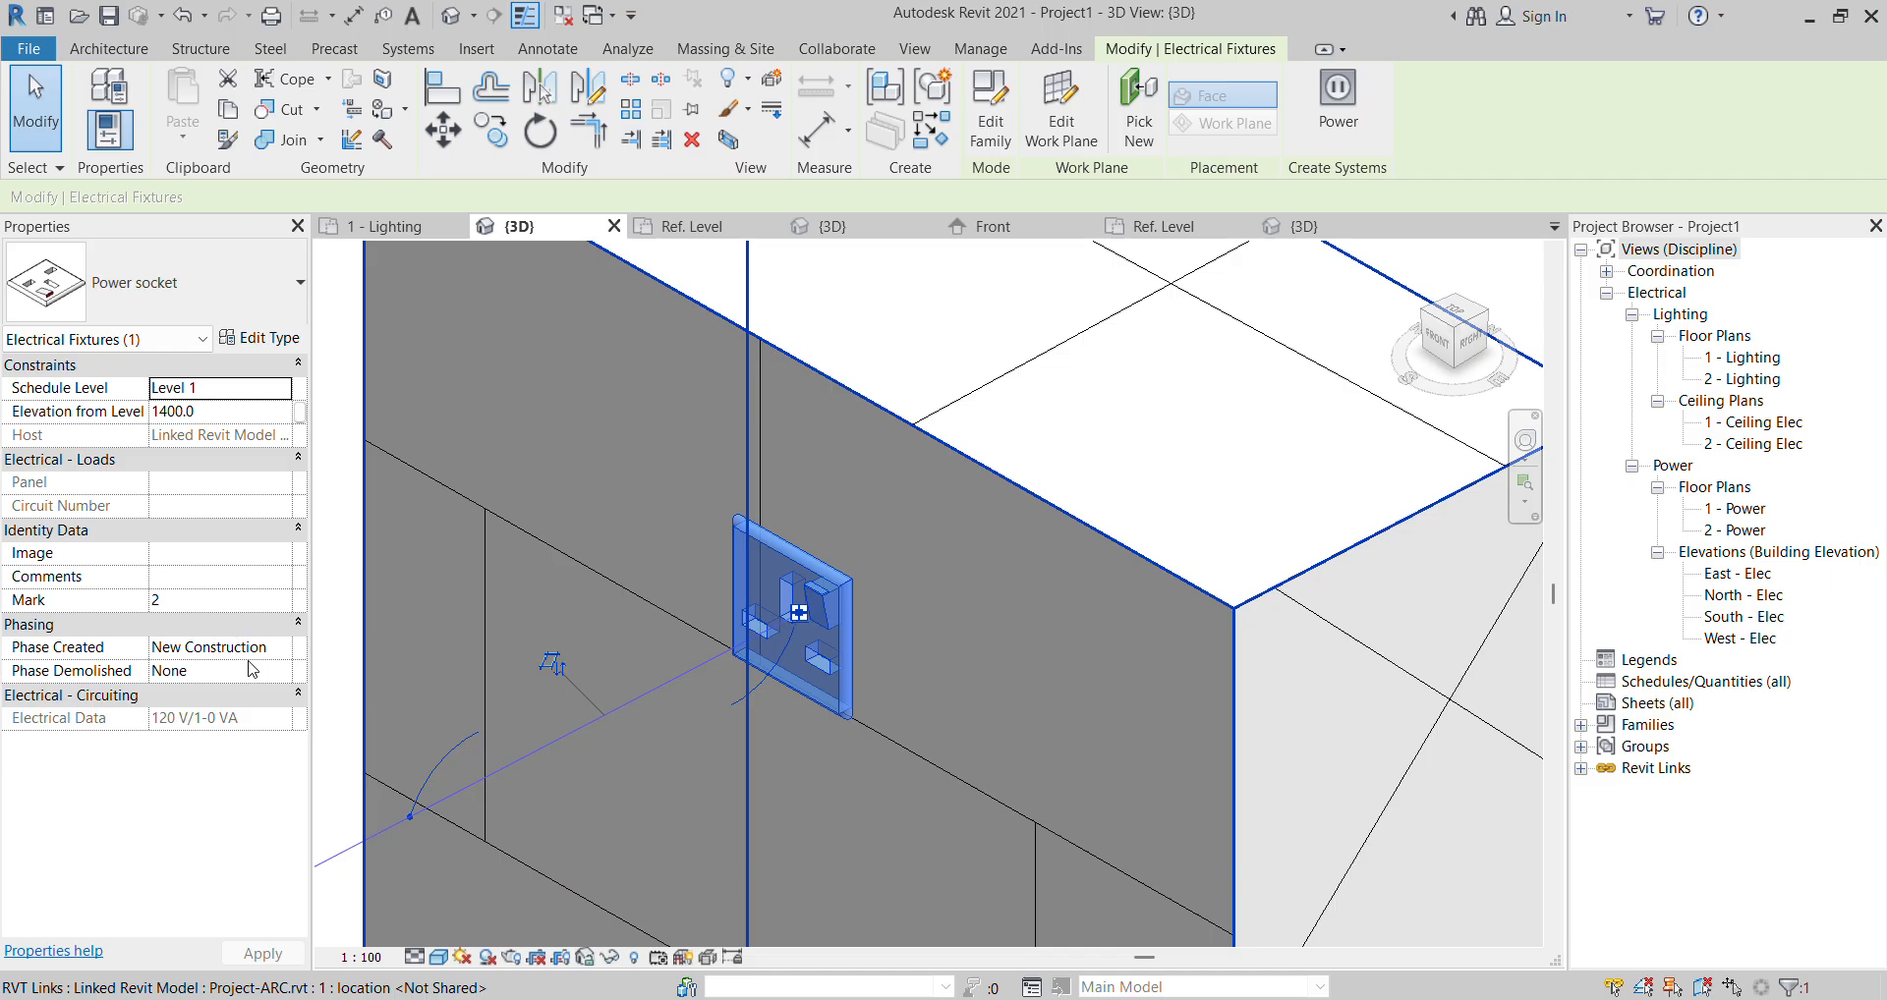
{"action": "scroll", "coordinate": [798, 612], "scroll_direction": "down", "scroll_amount": 5}
{"action": "left_click", "coordinate": [1121, 469]}
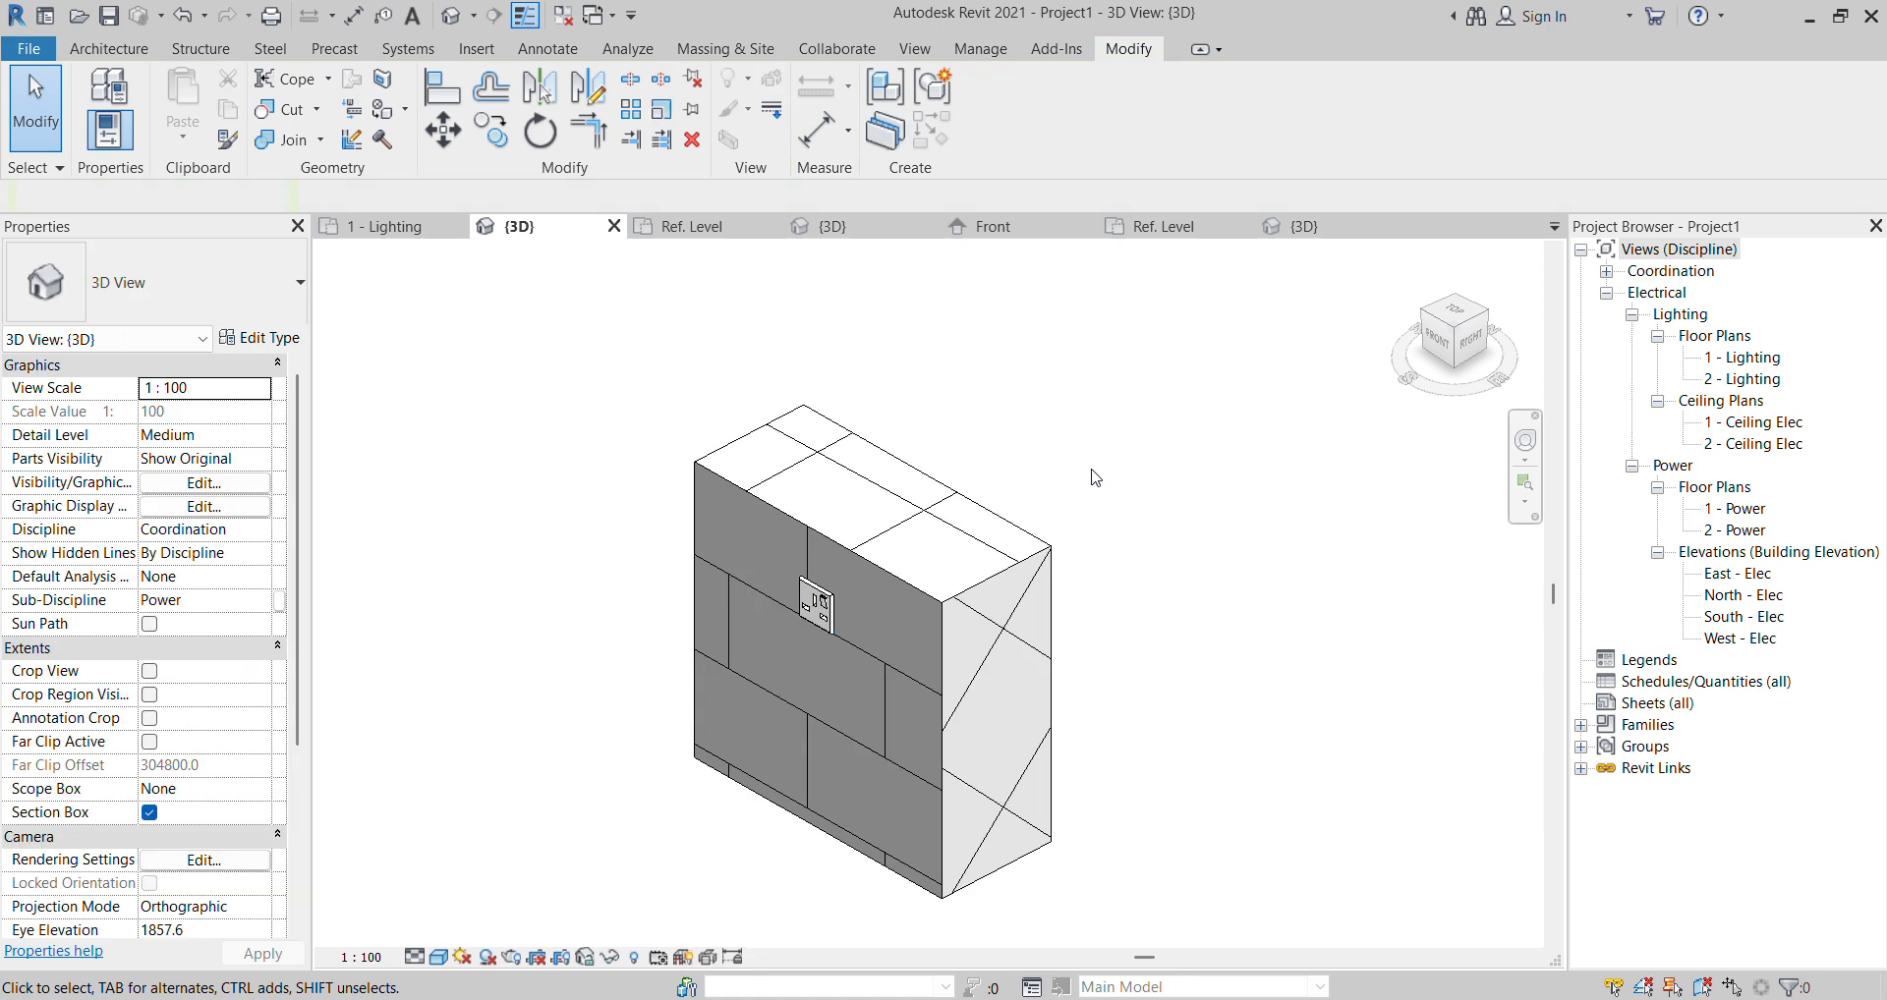
{"action": "scroll", "coordinate": [790, 542], "scroll_direction": "up", "scroll_amount": 4}
{"action": "scroll", "coordinate": [1026, 770], "scroll_direction": "up", "scroll_amount": 2}
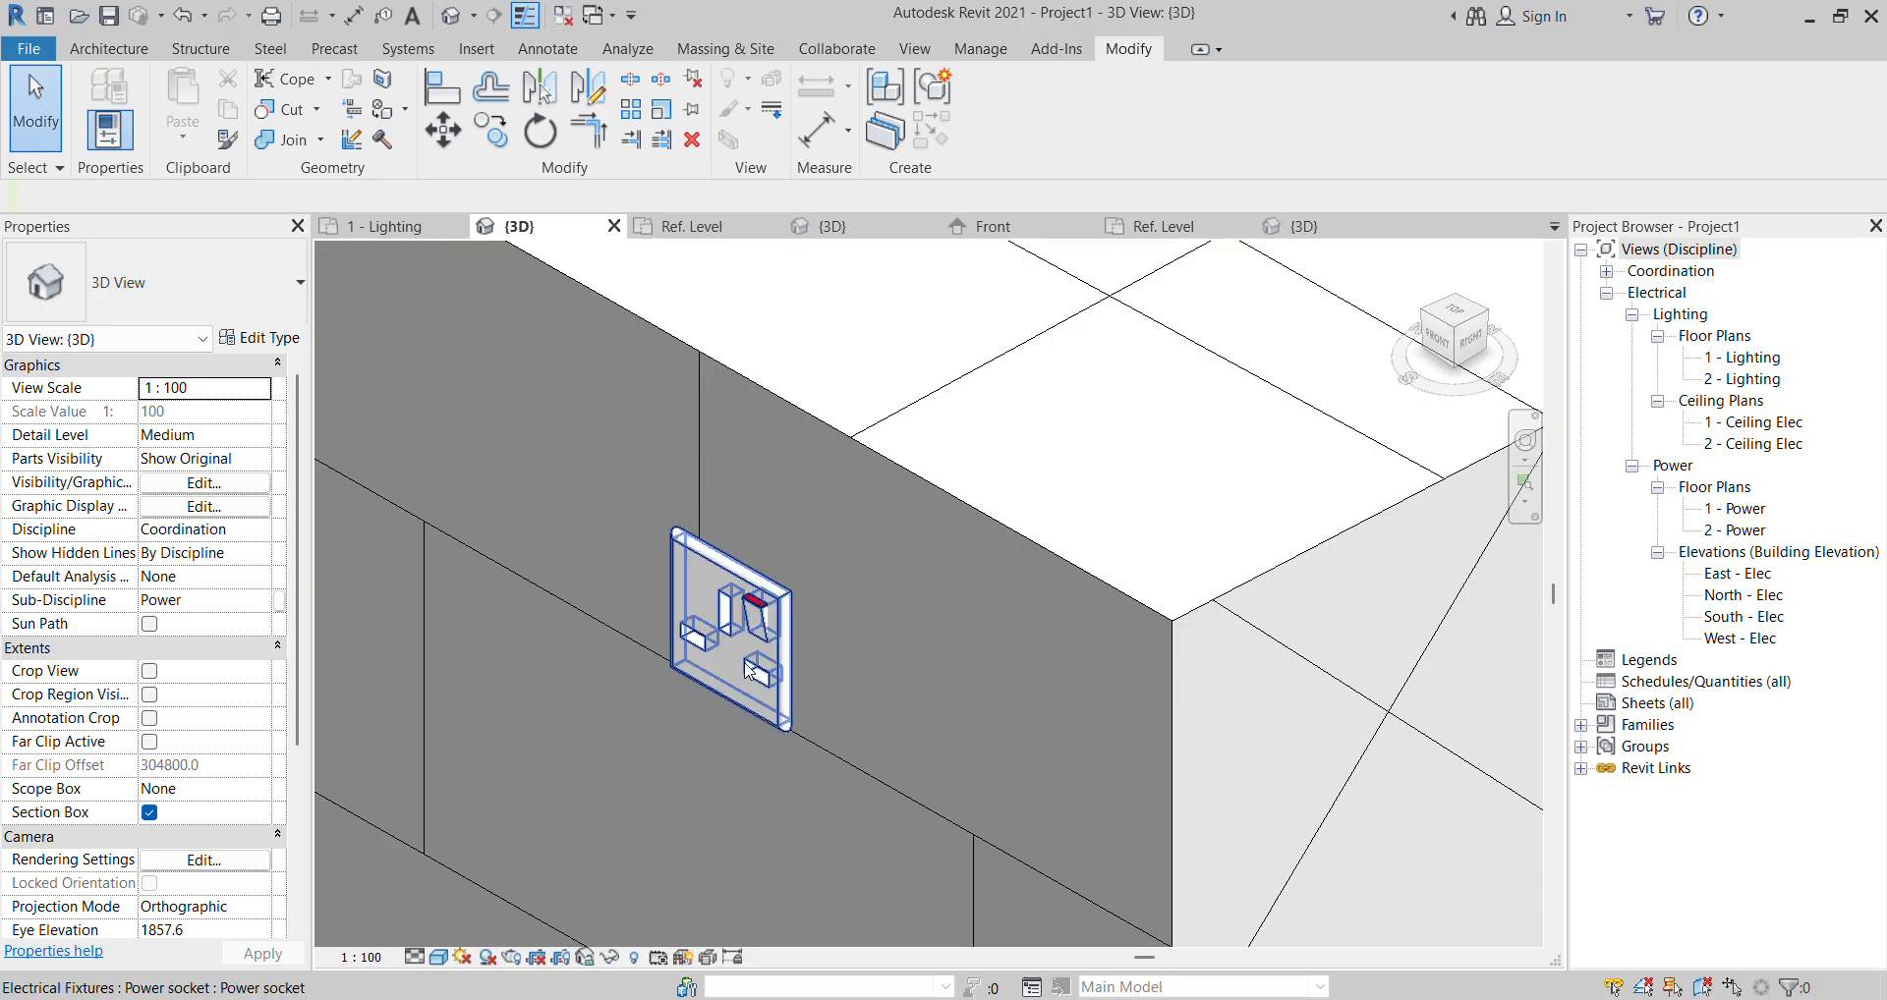
{"action": "scroll", "coordinate": [737, 665], "scroll_direction": "up", "scroll_amount": 2}
{"action": "scroll", "coordinate": [858, 665], "scroll_direction": "down", "scroll_amount": 1}
{"action": "scroll", "coordinate": [807, 574], "scroll_direction": "up", "scroll_amount": 2}
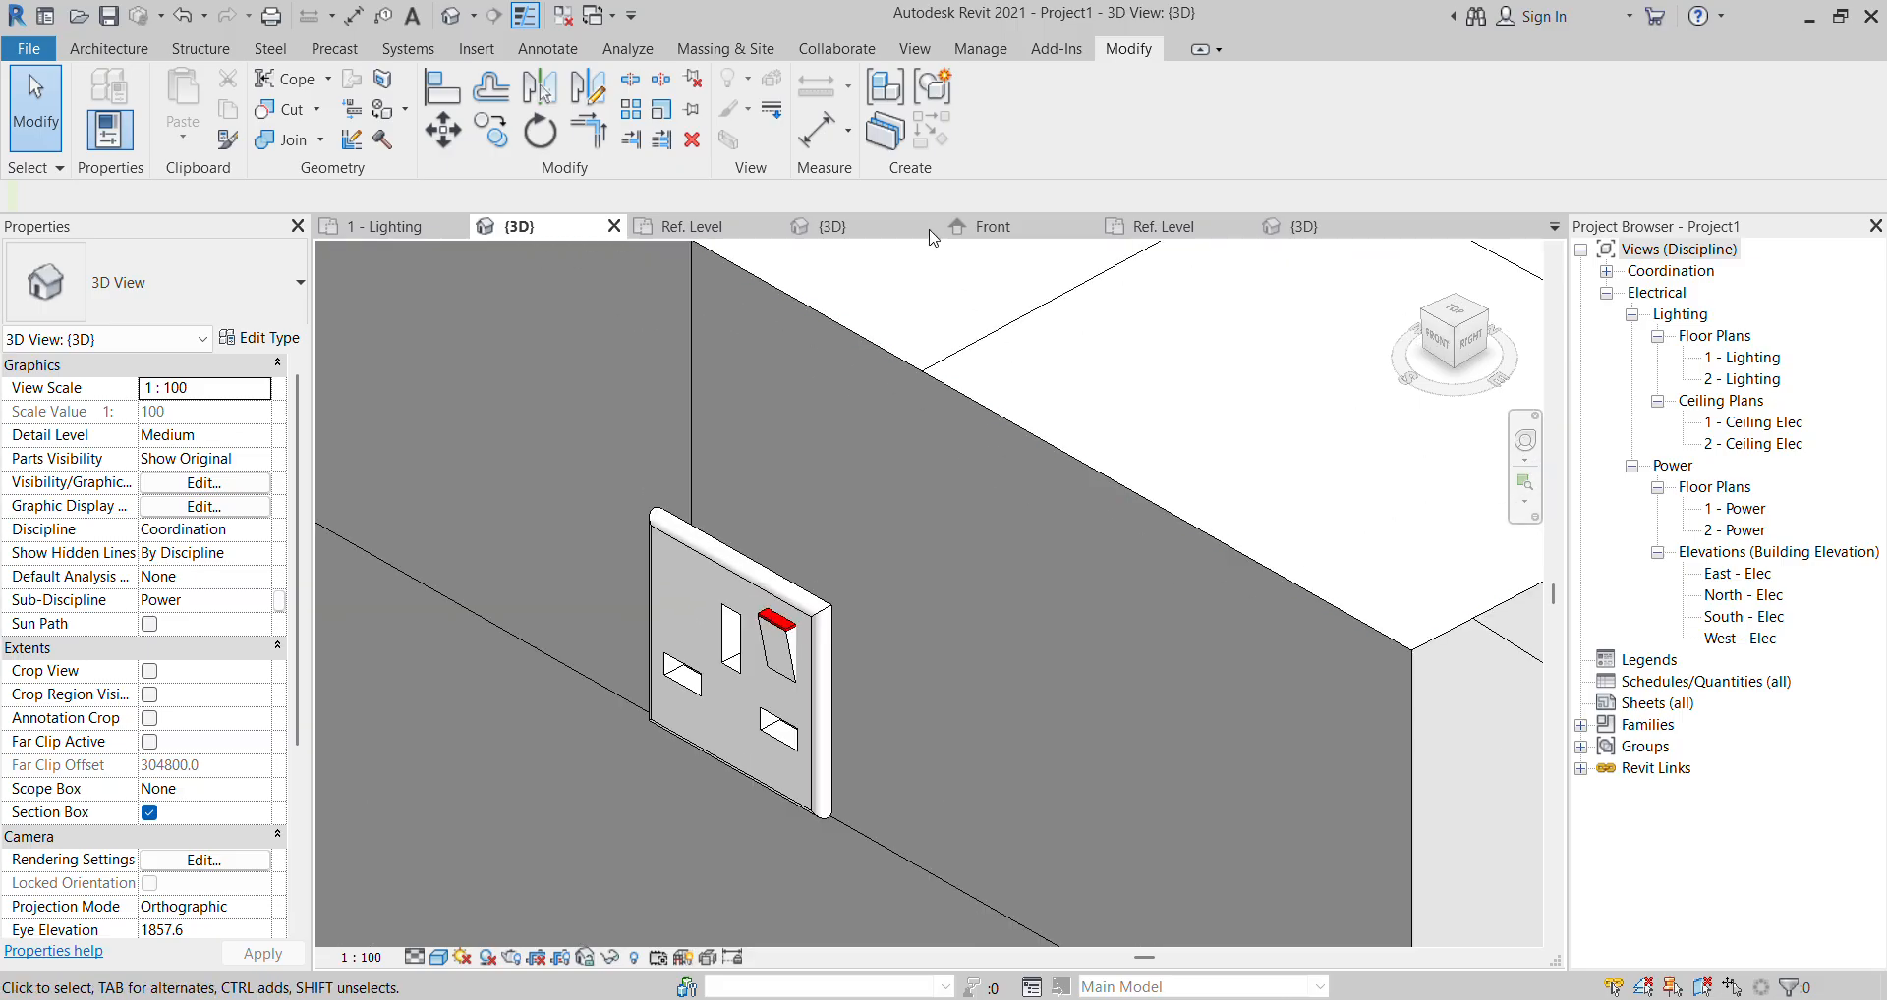